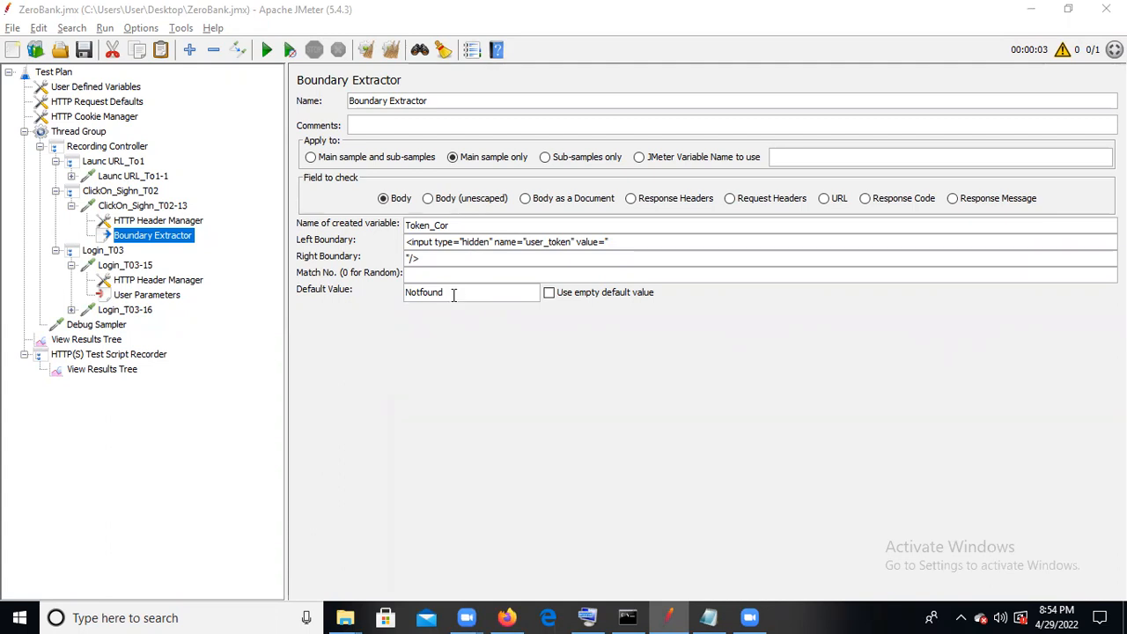
- Rename the Boundary Extractor under the ClickOn_Sighn_T02-13 request as Token_Cor
{"action": "left_click", "coordinate": [464, 292]}
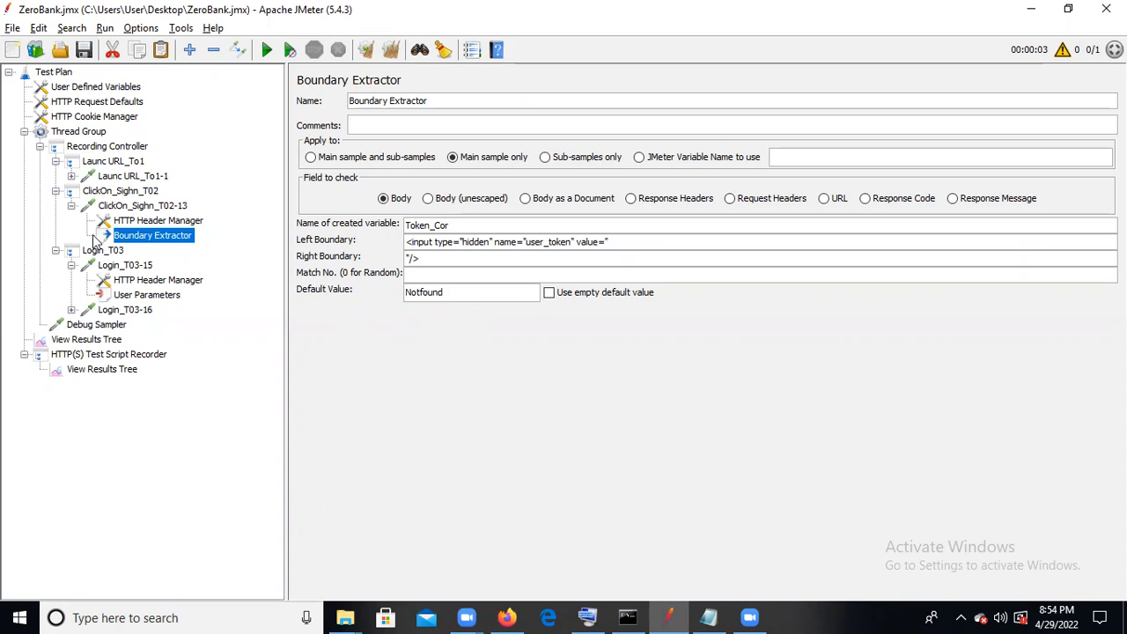
{"action": "left_click_drag", "start_coordinate": [451, 100], "coordinate": [346, 102]}
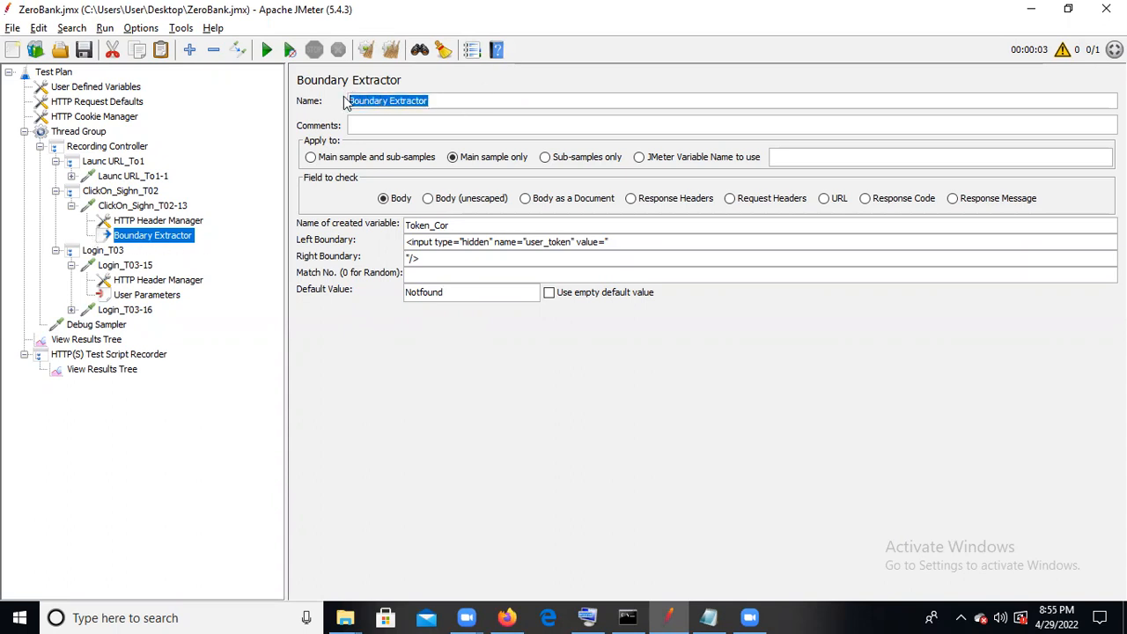
{"action": "key", "text": "BackSpace"}
{"action": "type", "text": "Toke"}
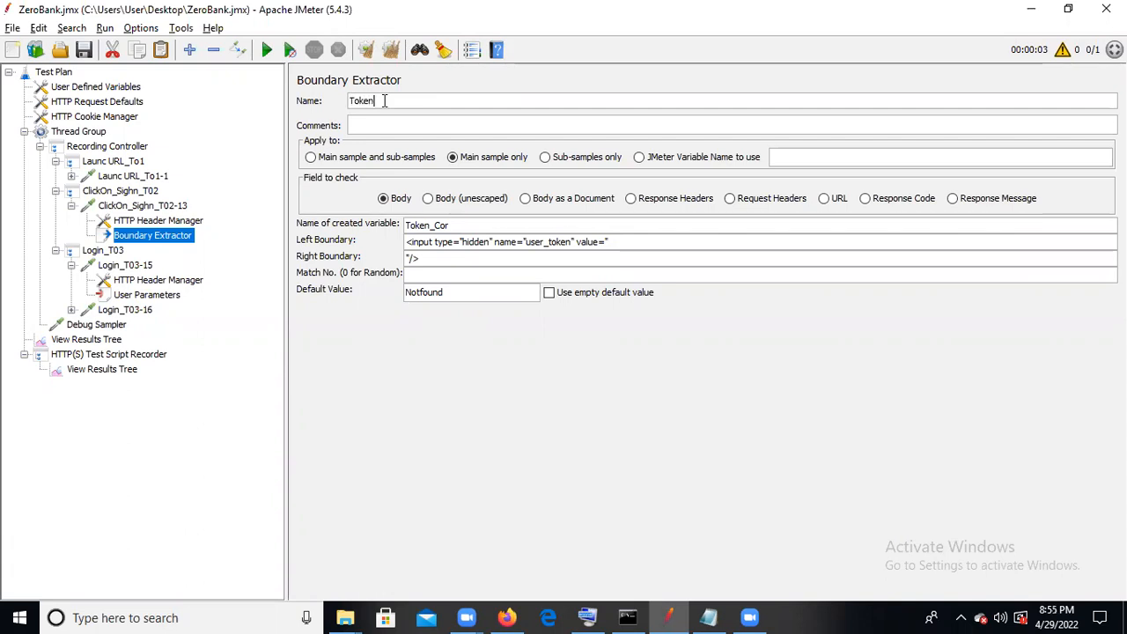
{"action": "type", "text": "n_"}
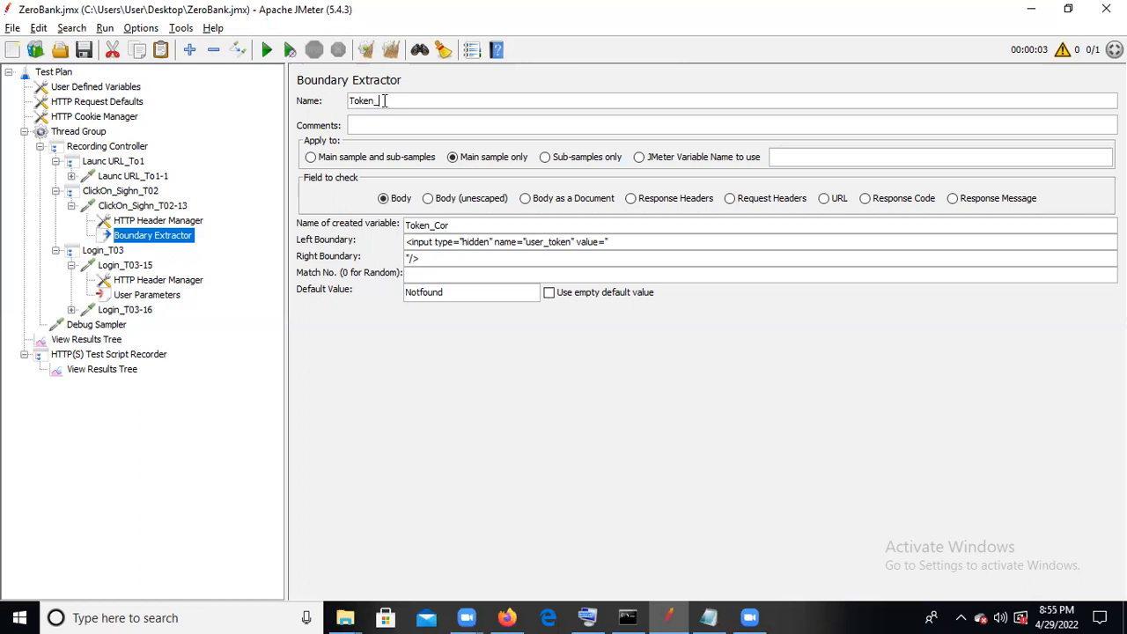
{"action": "type", "text": "Cor"}
{"action": "left_click", "coordinate": [128, 265]}
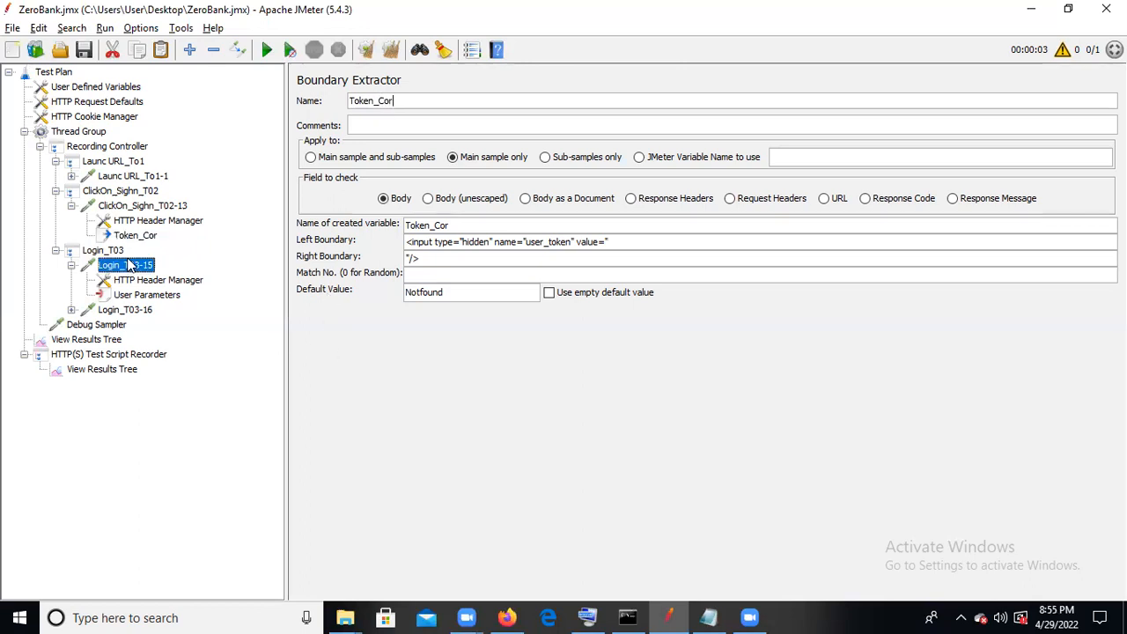
{"action": "left_click", "coordinate": [141, 236]}
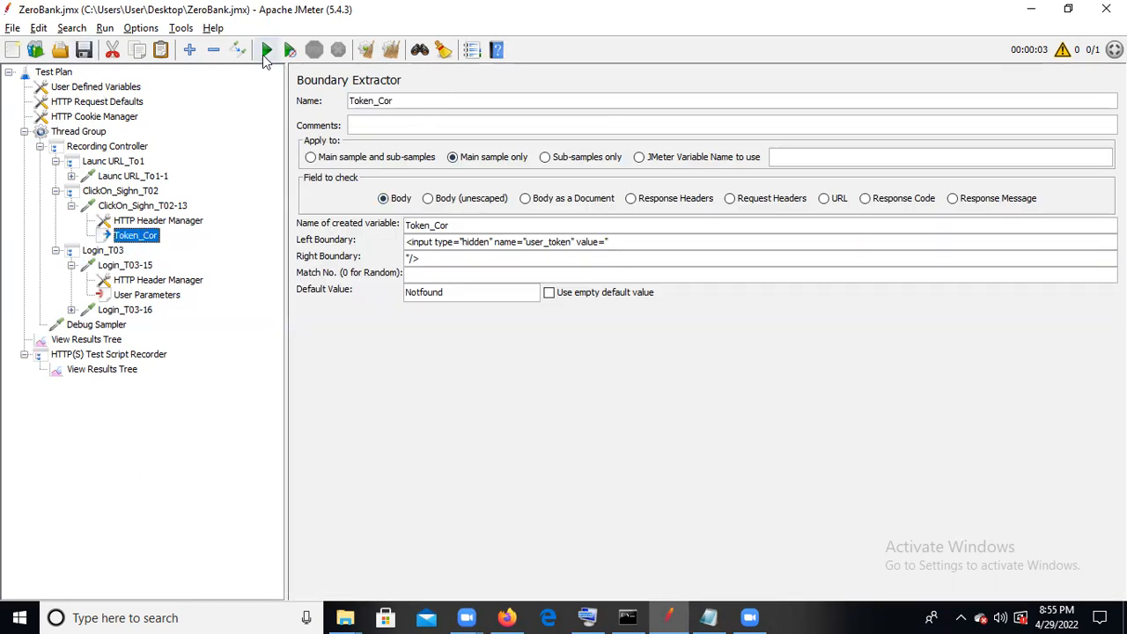
- Run the test plan and examine the latest Debug Sampler's response body for the Token_Cor variable
{"action": "left_click", "coordinate": [265, 52]}
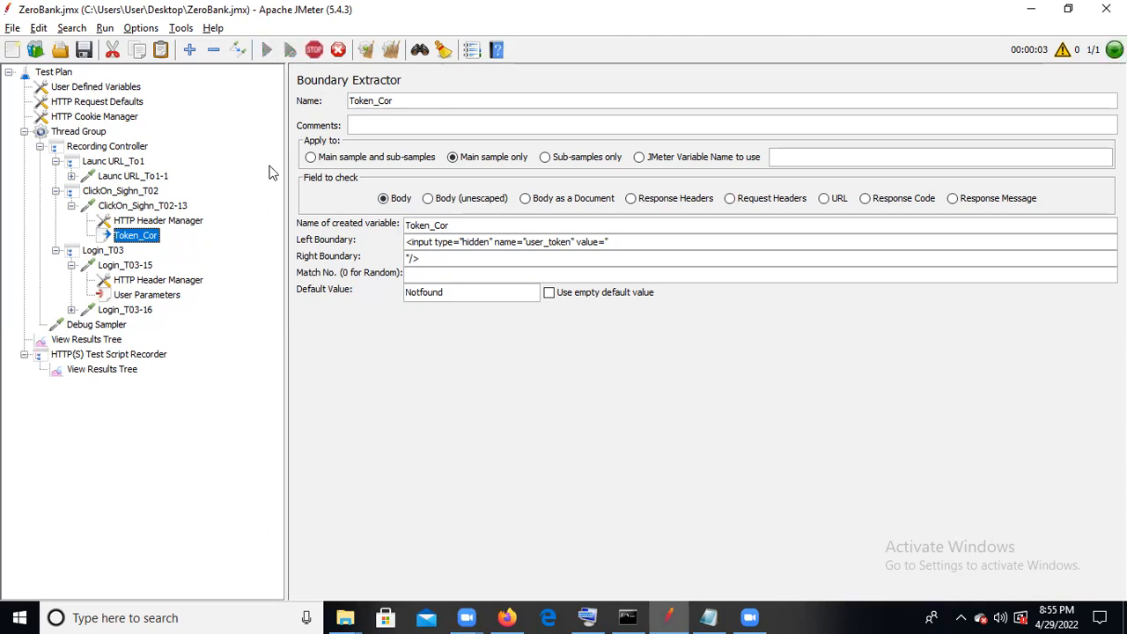
{"action": "left_click", "coordinate": [92, 341]}
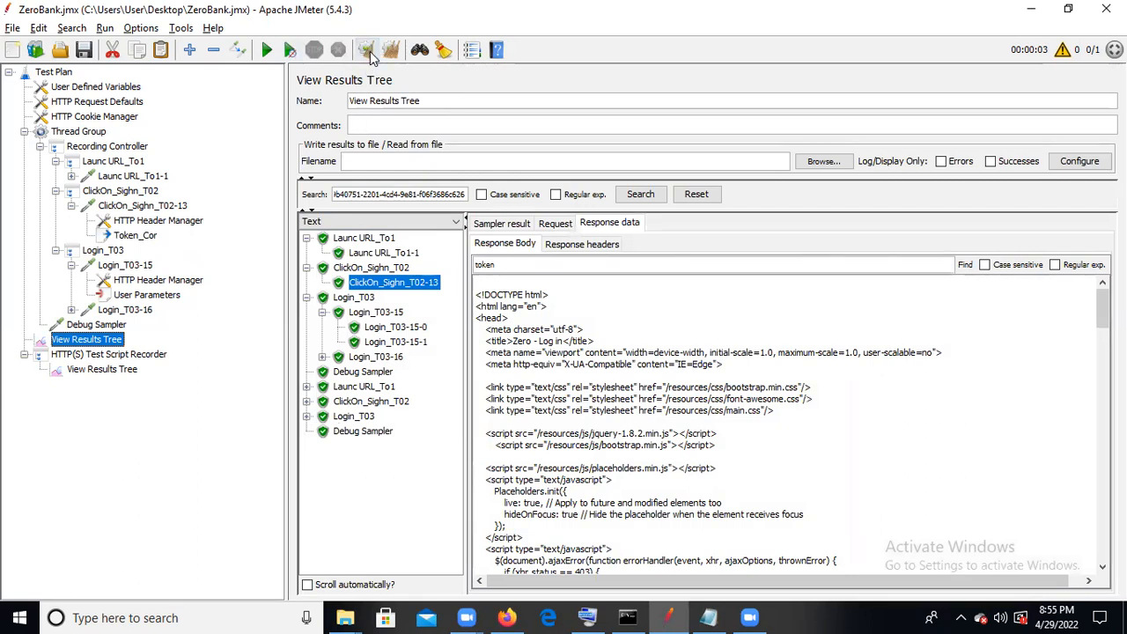
{"action": "left_click", "coordinate": [381, 433]}
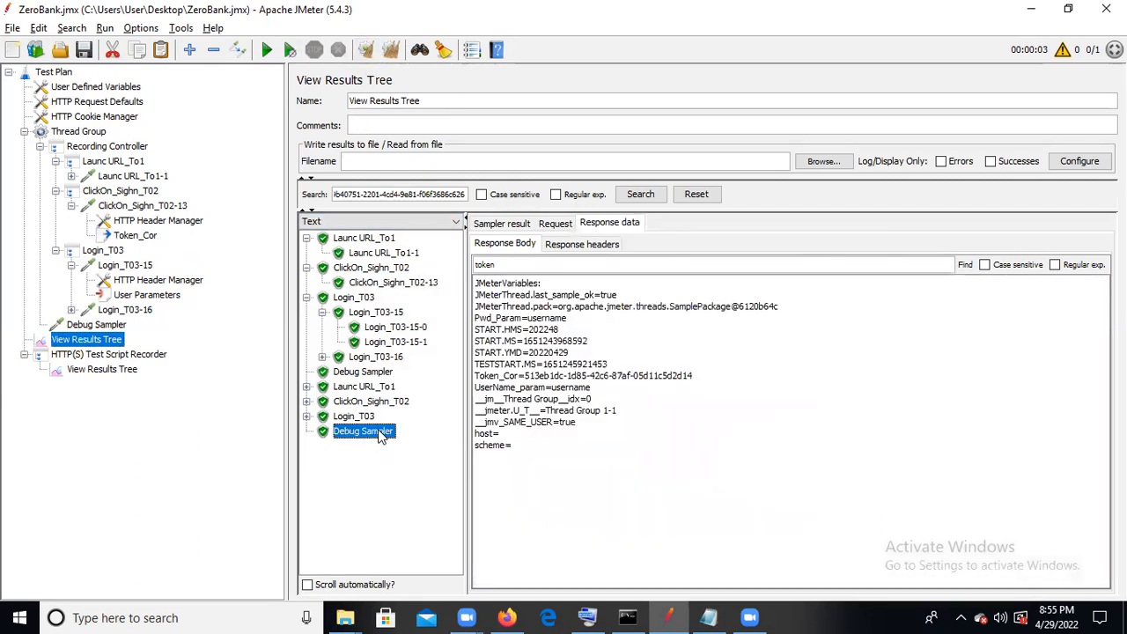
- Rerun the test plan with the old results cleared and check Token_Cor in the new Debug Sampler response
{"action": "left_click", "coordinate": [367, 50]}
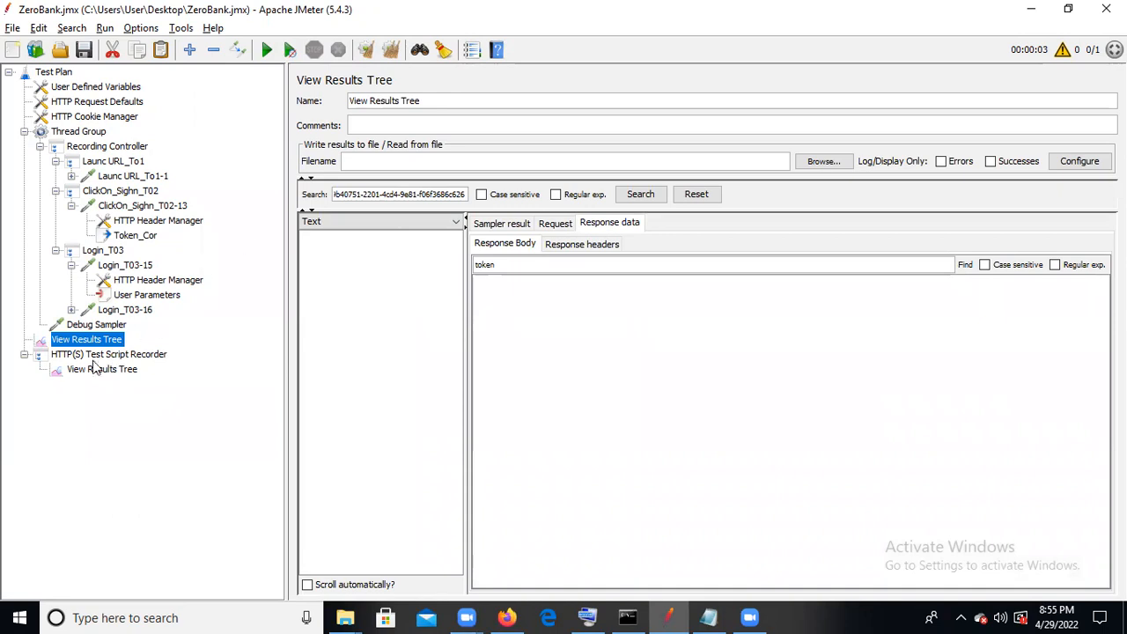
{"action": "left_click", "coordinate": [267, 53]}
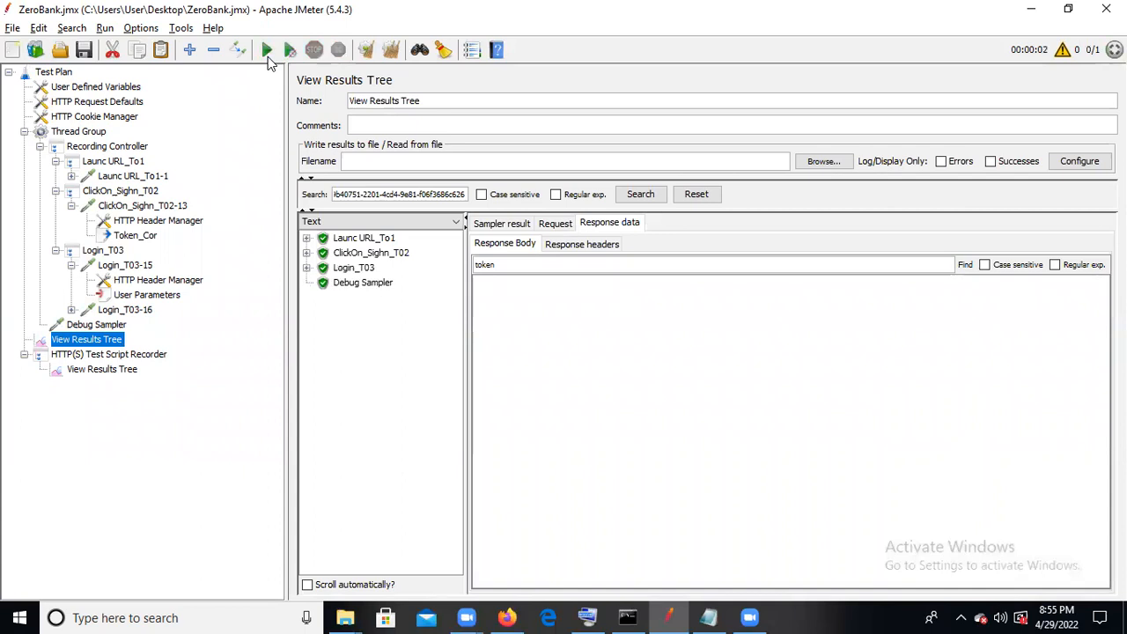
{"action": "left_click", "coordinate": [353, 286]}
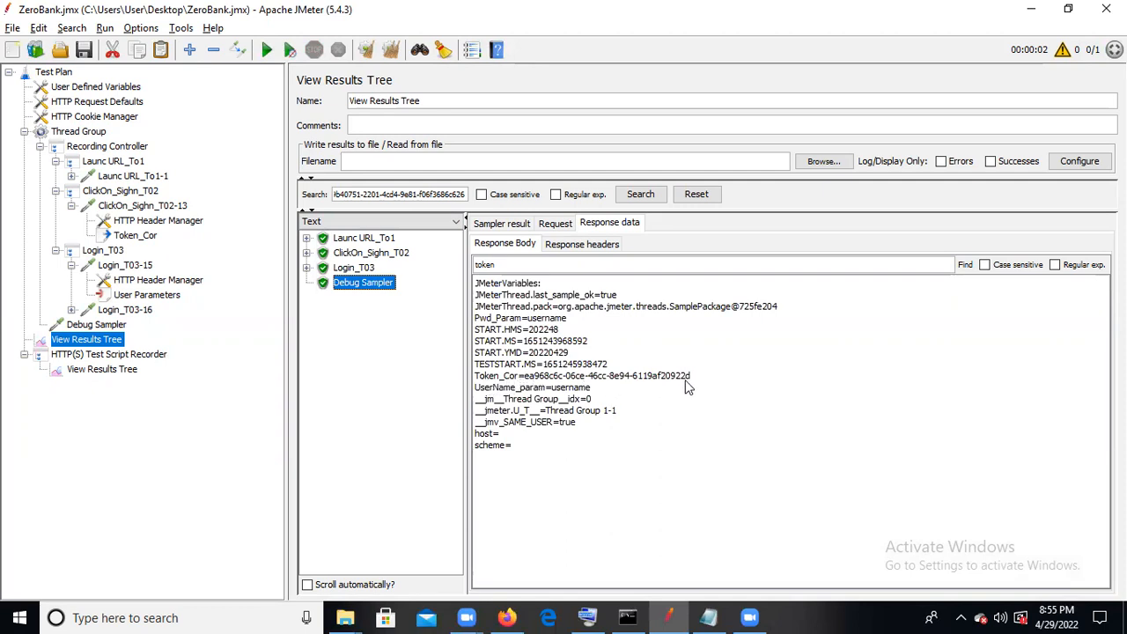
- Review the Login_T03-15 request and its header manager to locate the hard-coded user_token parameter
{"action": "left_click", "coordinate": [142, 206]}
{"action": "left_click", "coordinate": [129, 267]}
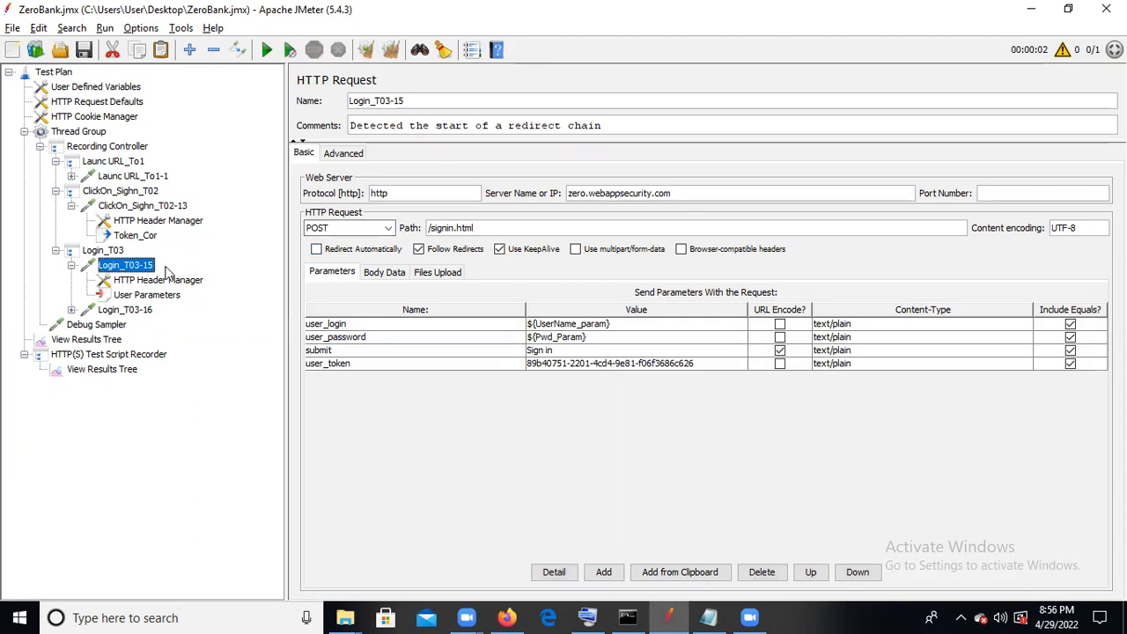
{"action": "left_click", "coordinate": [167, 282]}
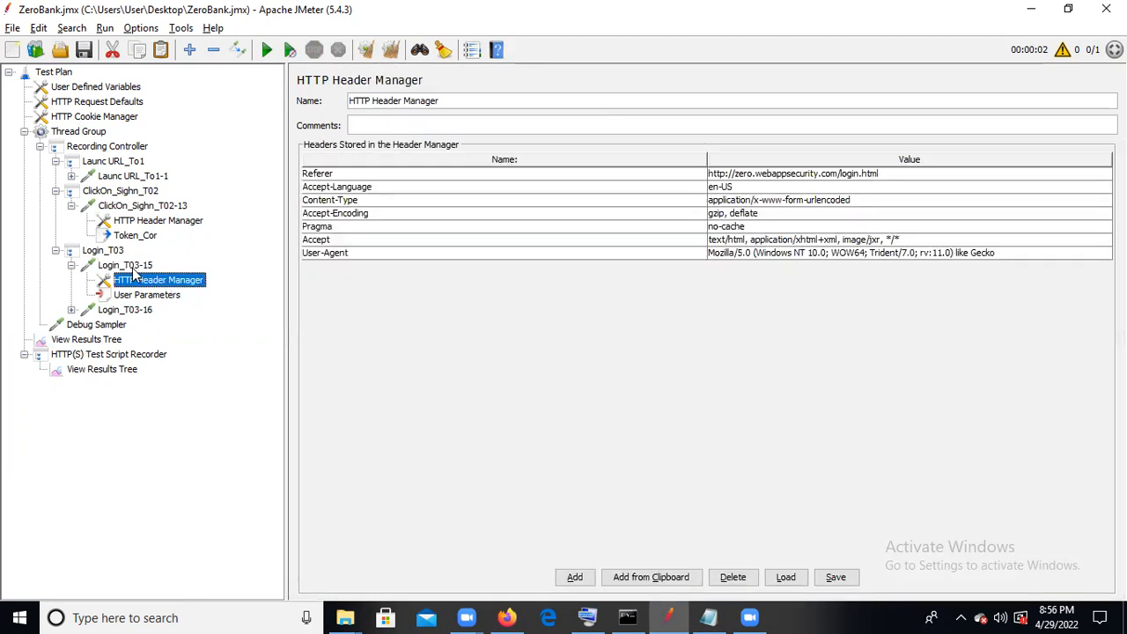
{"action": "left_click", "coordinate": [134, 269]}
{"action": "key", "text": "ctrl+r"}
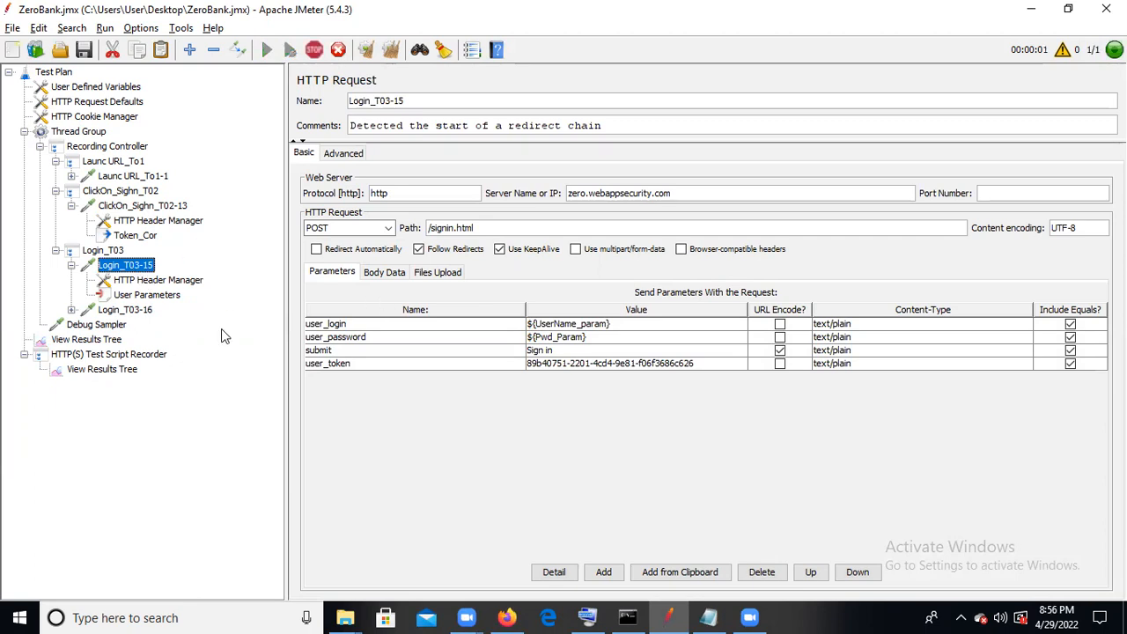
{"action": "key", "text": "Down"}
{"action": "left_click", "coordinate": [150, 270]}
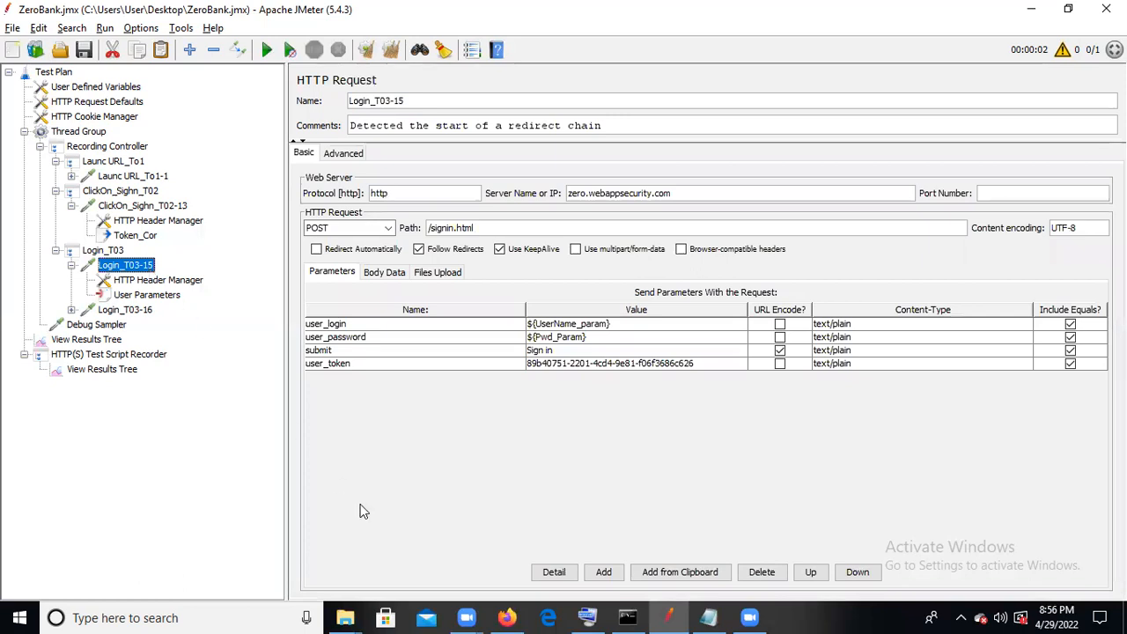
{"action": "left_click", "coordinate": [629, 617]}
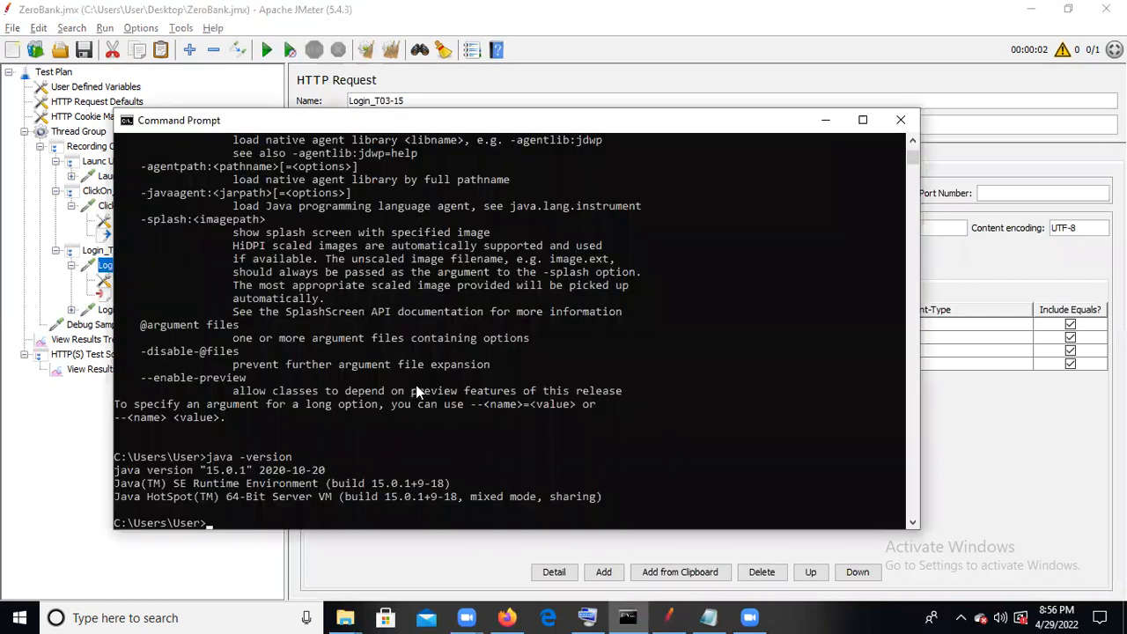
{"action": "left_click", "coordinate": [899, 120]}
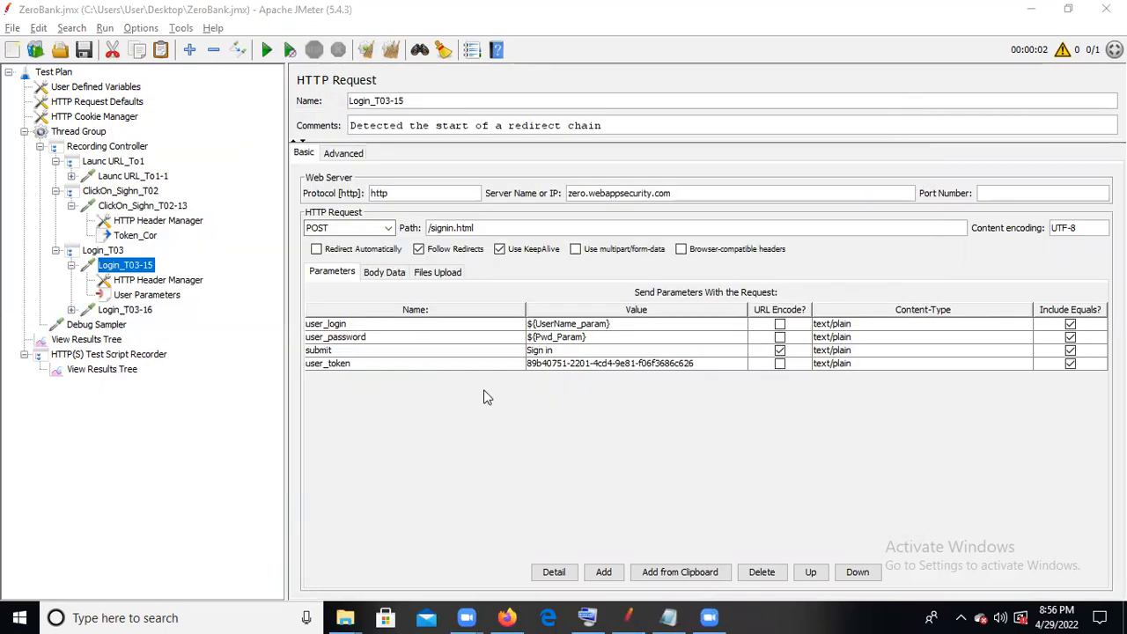
{"action": "left_click", "coordinate": [606, 617]}
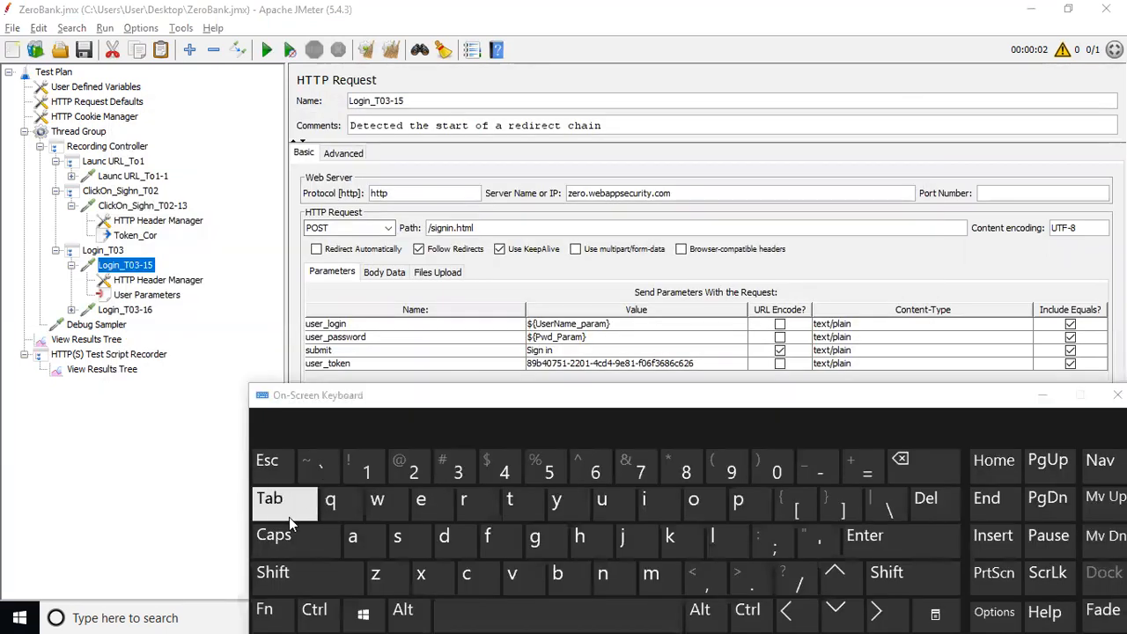
{"action": "left_click", "coordinate": [316, 608]}
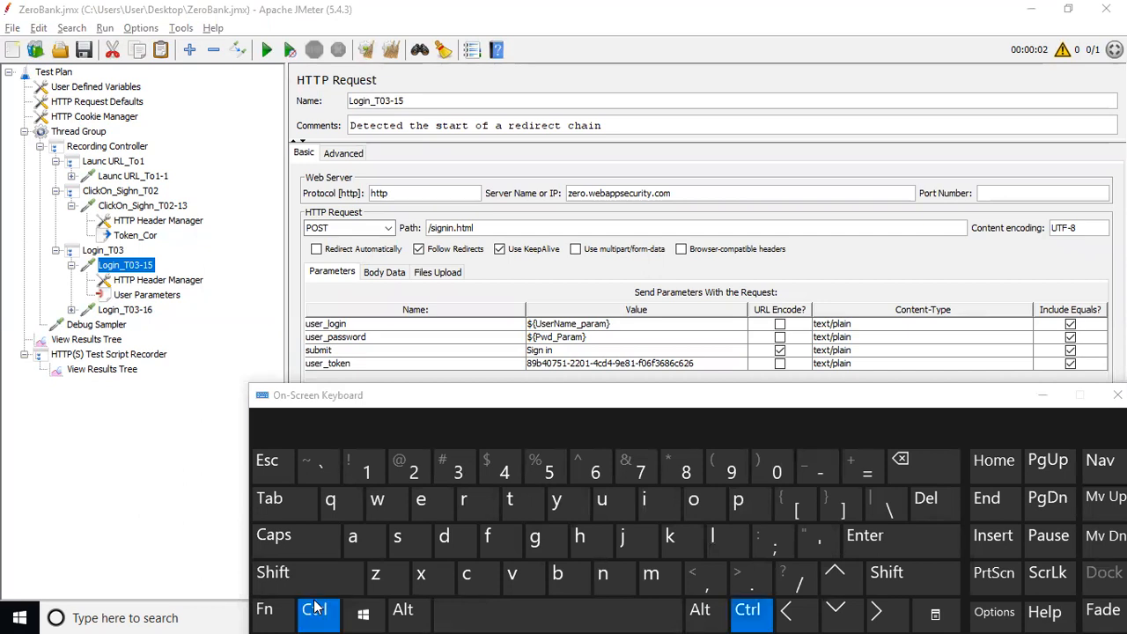
{"action": "left_click", "coordinate": [596, 538]}
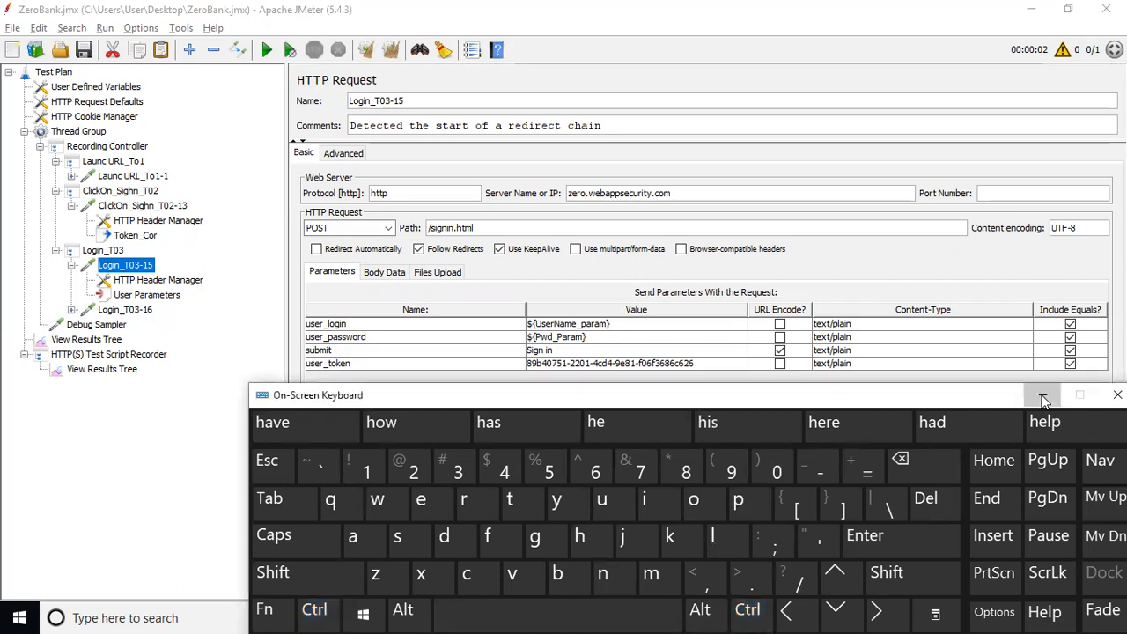
{"action": "left_click", "coordinate": [1044, 394]}
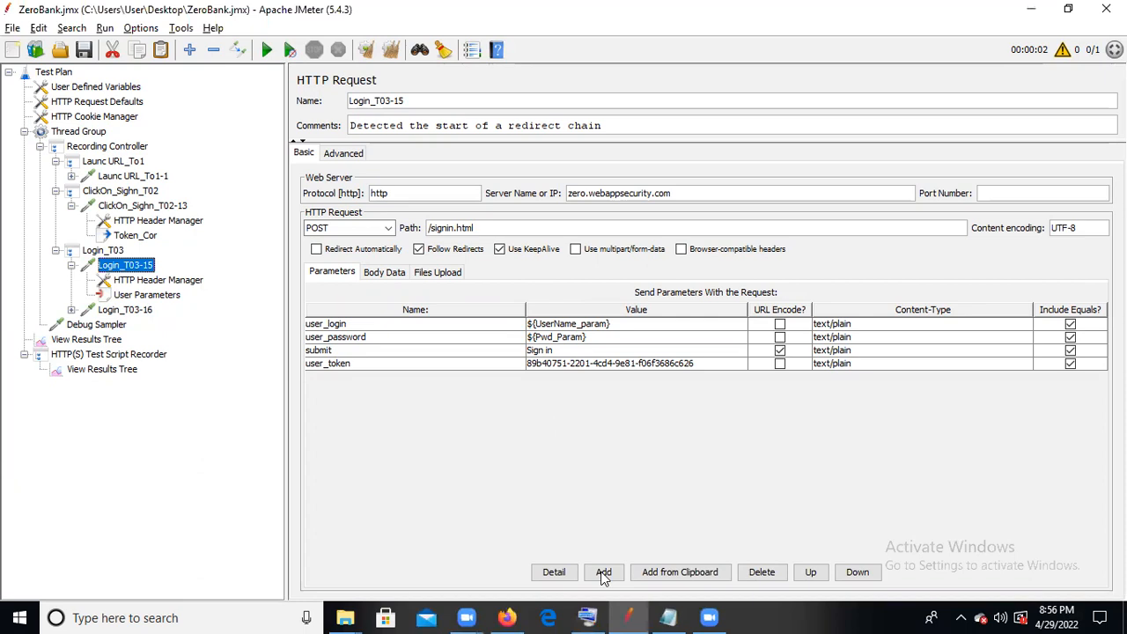
{"action": "left_click", "coordinate": [589, 617]}
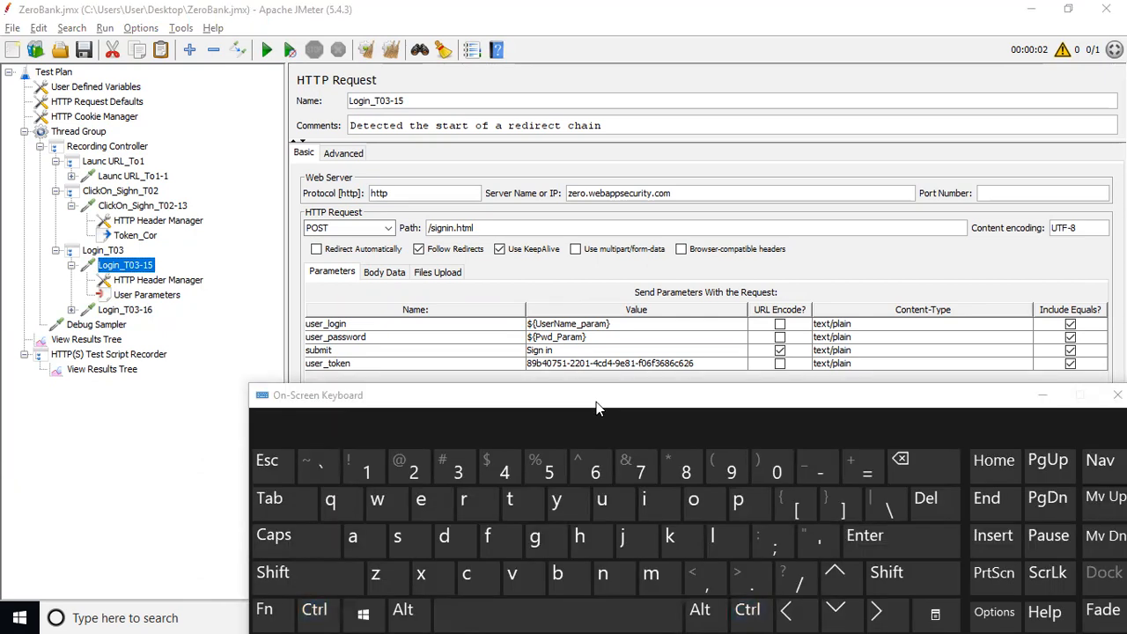
{"action": "left_click_drag", "start_coordinate": [595, 407], "coordinate": [571, 200]}
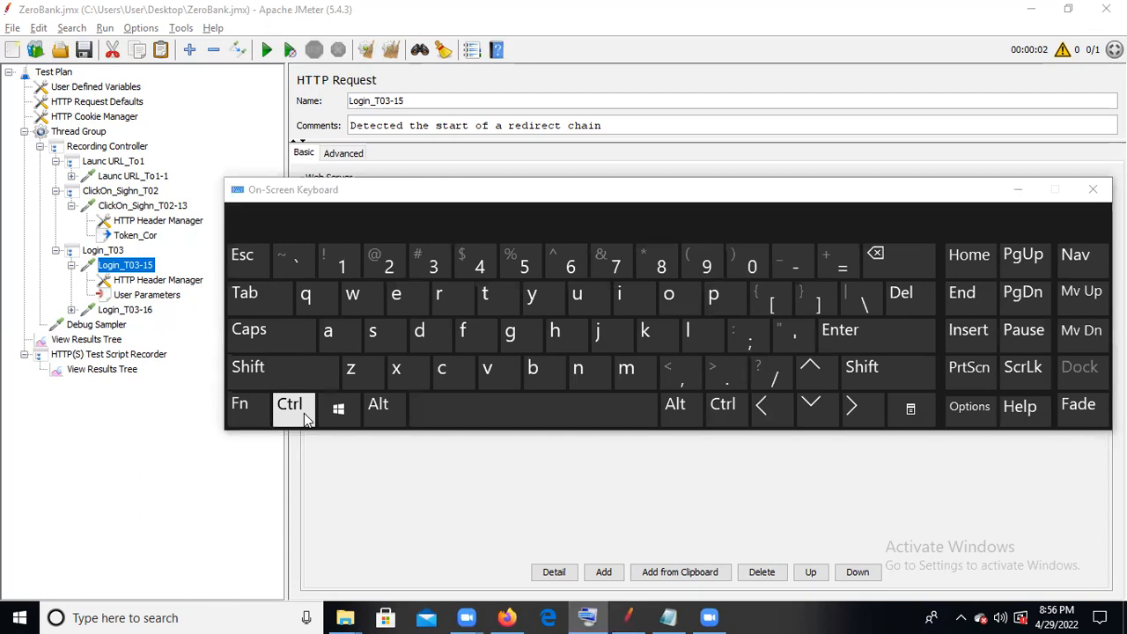
{"action": "left_click", "coordinate": [303, 413]}
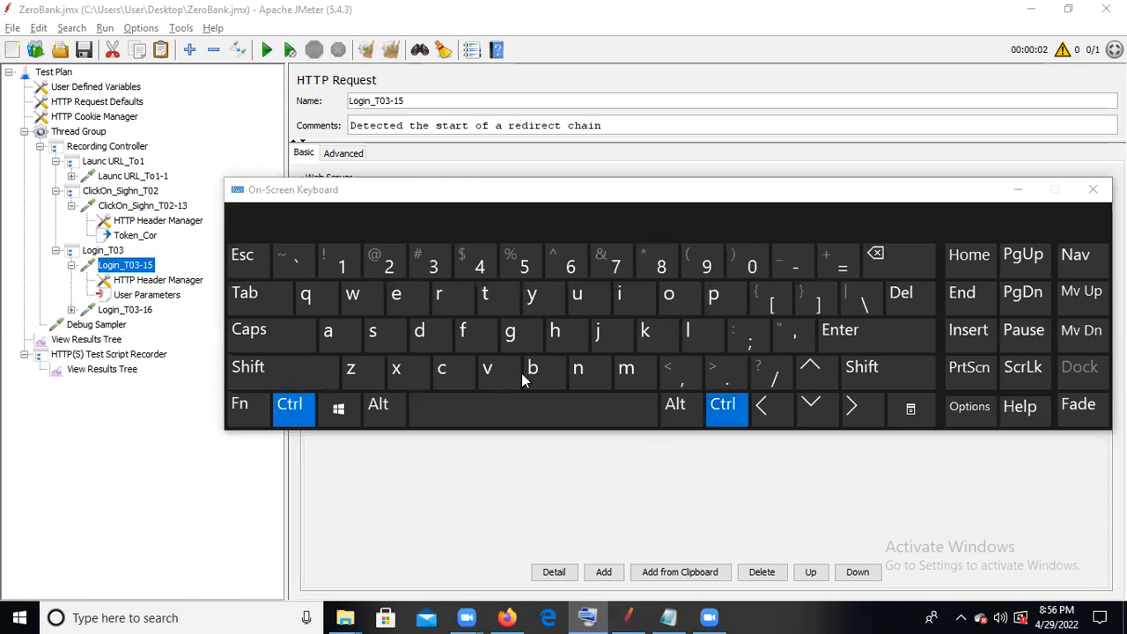
{"action": "left_click", "coordinate": [555, 333]}
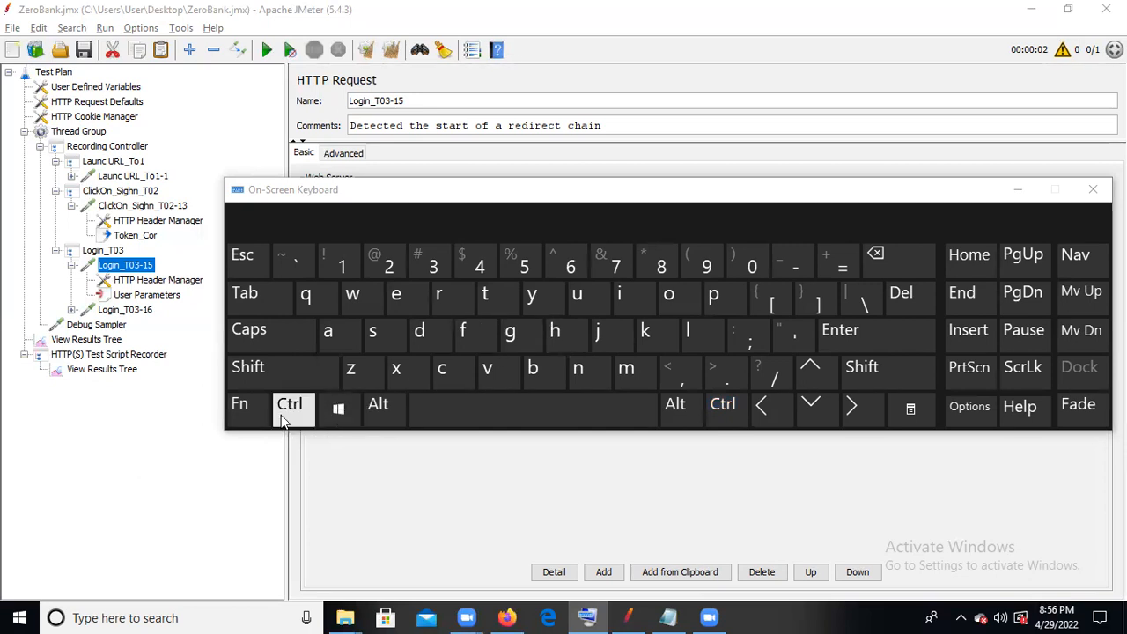
{"action": "left_click", "coordinate": [281, 415]}
{"action": "key", "text": "shift"}
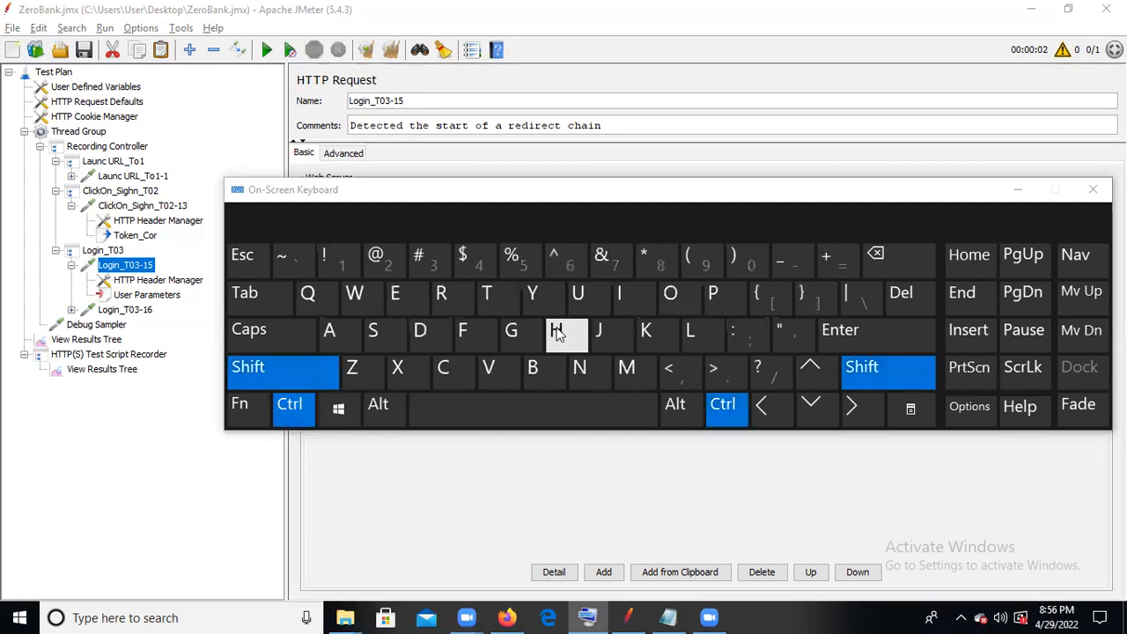
{"action": "left_click", "coordinate": [555, 333]}
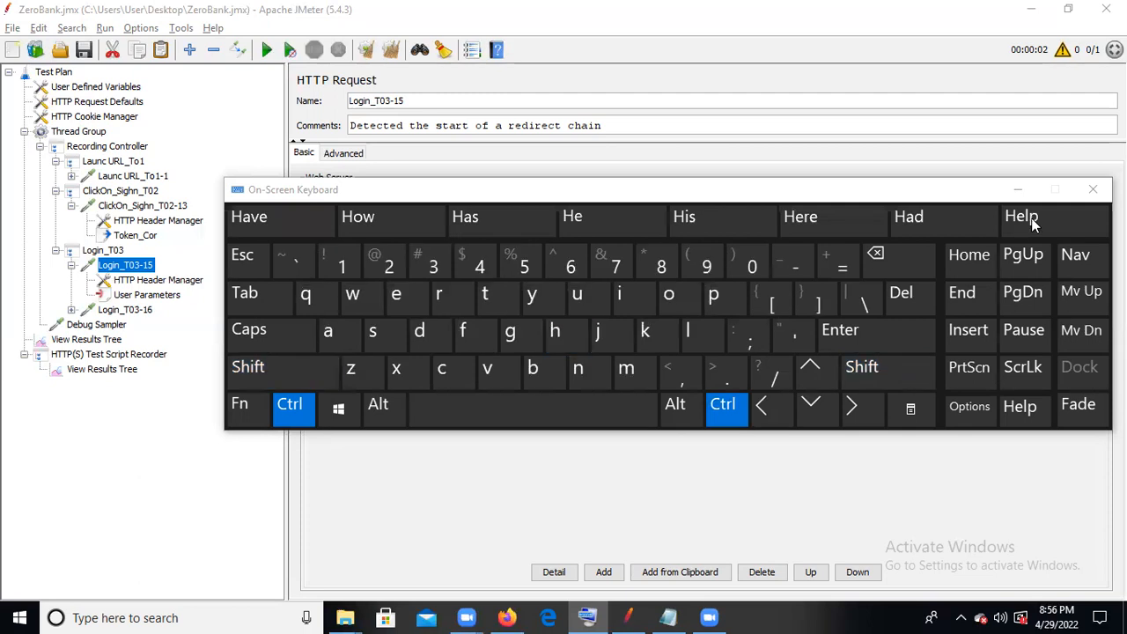
{"action": "left_click", "coordinate": [1018, 190]}
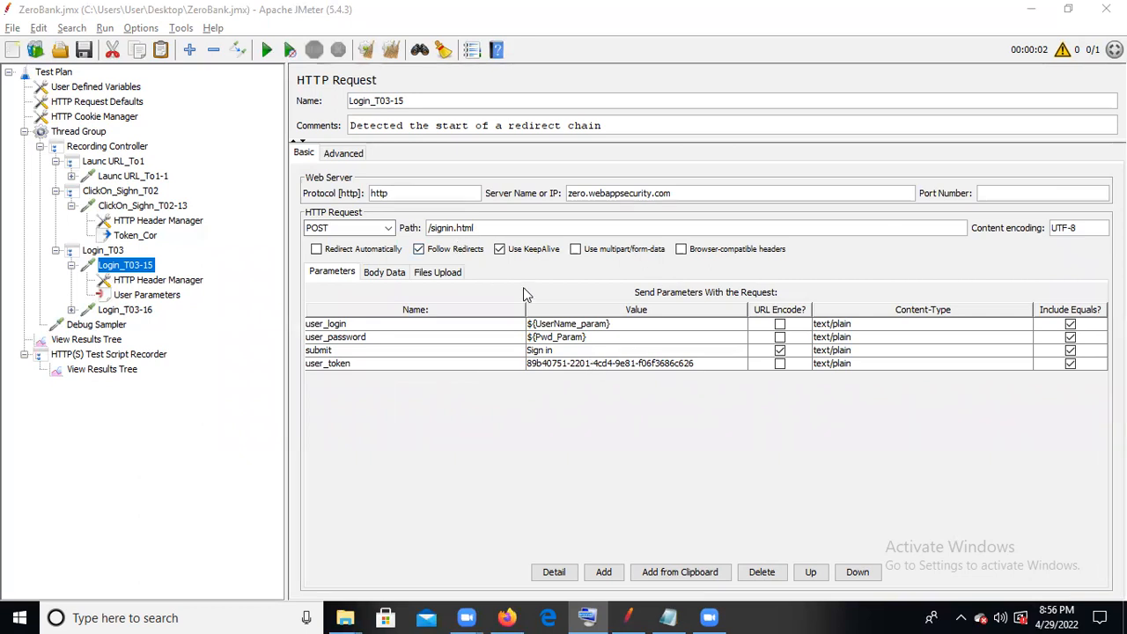
- Replace the hard-coded user_token value in the Login_T03-15 request with ${Token_Cor}
{"action": "double_click", "coordinate": [703, 363]}
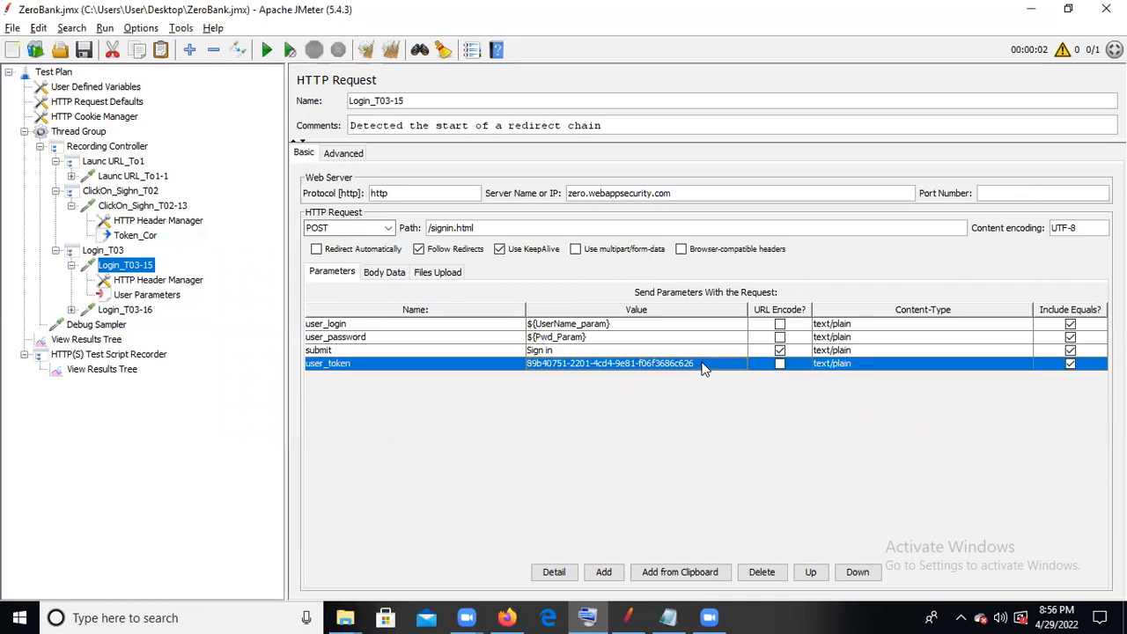
{"action": "key", "text": "BackSpace"}
{"action": "key", "text": "BackSpace"}
{"action": "key", "text": "BackSpace"}
{"action": "key", "text": "BackSpace"}
{"action": "key", "text": "BackSpace"}
{"action": "key", "text": "BackSpace"}
{"action": "key", "text": "BackSpace"}
{"action": "key", "text": "BackSpace"}
{"action": "key", "text": "BackSpace"}
{"action": "key", "text": "BackSpace"}
{"action": "key", "text": "BackSpace"}
{"action": "key", "text": "BackSpace"}
{"action": "key", "text": "BackSpace"}
{"action": "key", "text": "BackSpace"}
{"action": "key", "text": "BackSpace"}
{"action": "key", "text": "BackSpace"}
{"action": "key", "text": "BackSpace"}
{"action": "key", "text": "BackSpace"}
{"action": "key", "text": "BackSpace"}
{"action": "key", "text": "BackSpace"}
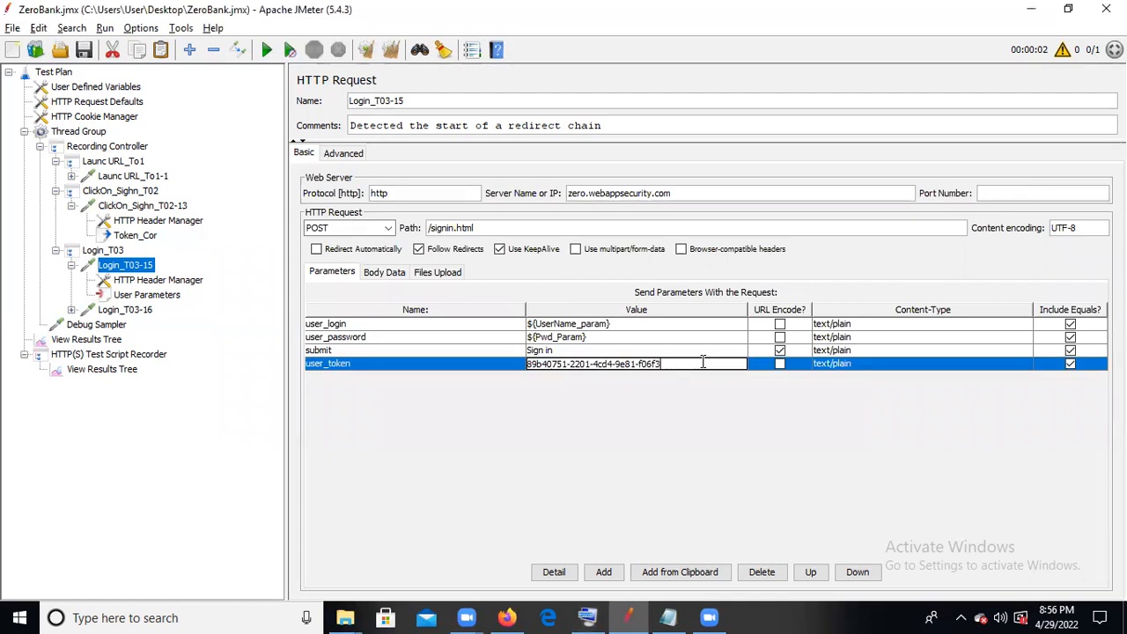
{"action": "key", "text": "BackSpace"}
{"action": "key", "text": "BackSpace"}
{"action": "key", "text": "BackSpace"}
{"action": "key", "text": "BackSpace"}
{"action": "key", "text": "BackSpace"}
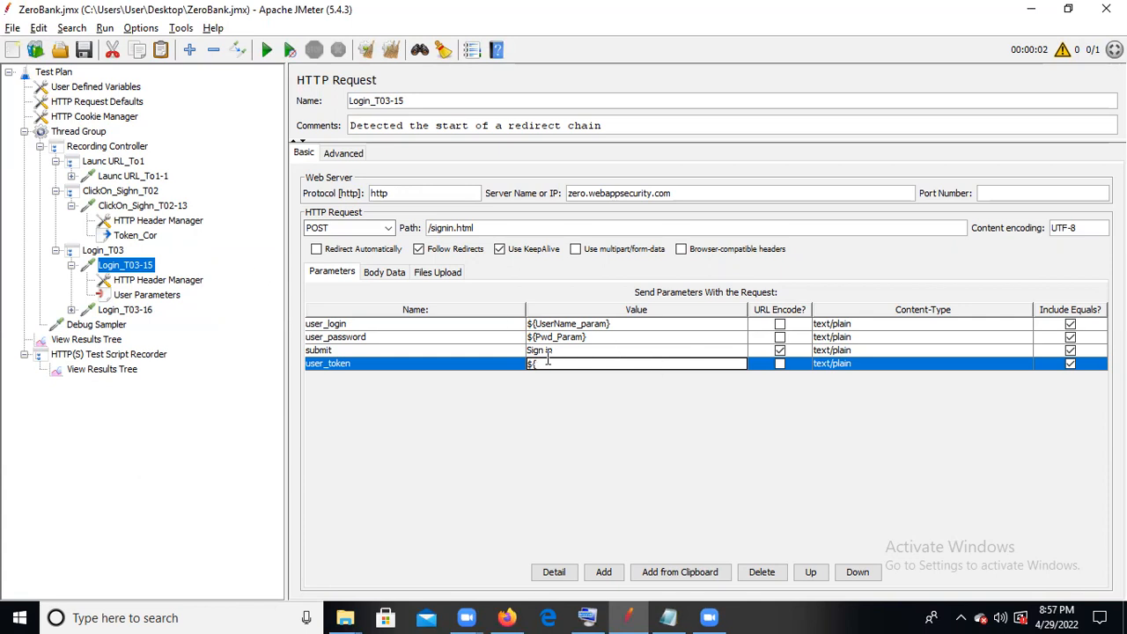
{"action": "type", "text": "oken_Cor"}
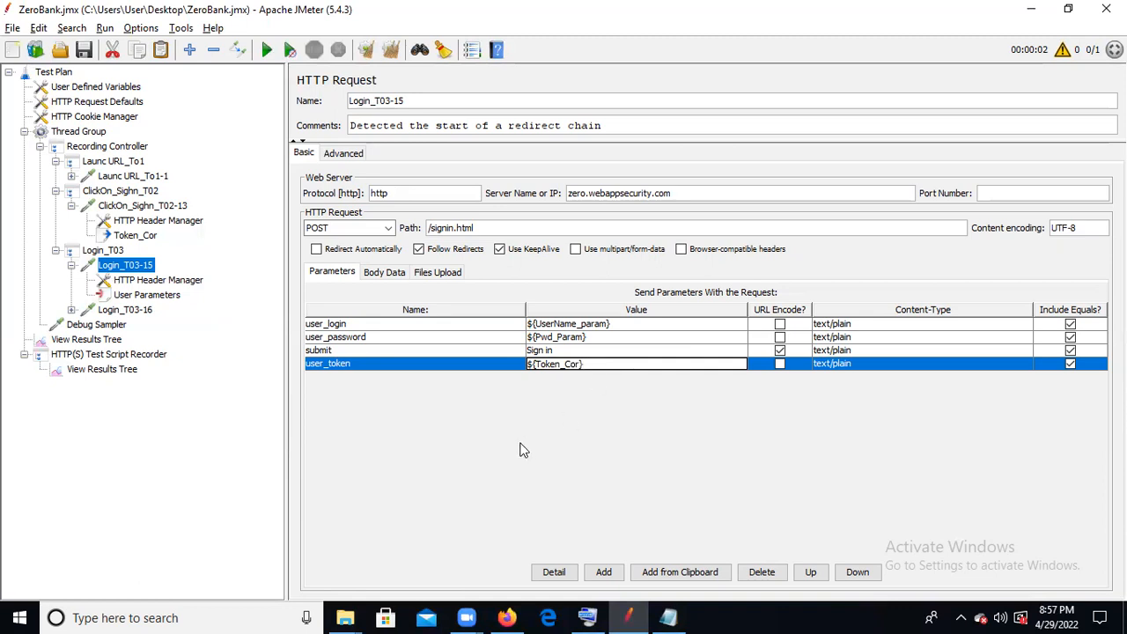
- Replace the hard-coded user_token value in the Login_T03-16 request with ${Token_Cor} and collapse the Login_T03 controller
{"action": "left_click", "coordinate": [139, 310]}
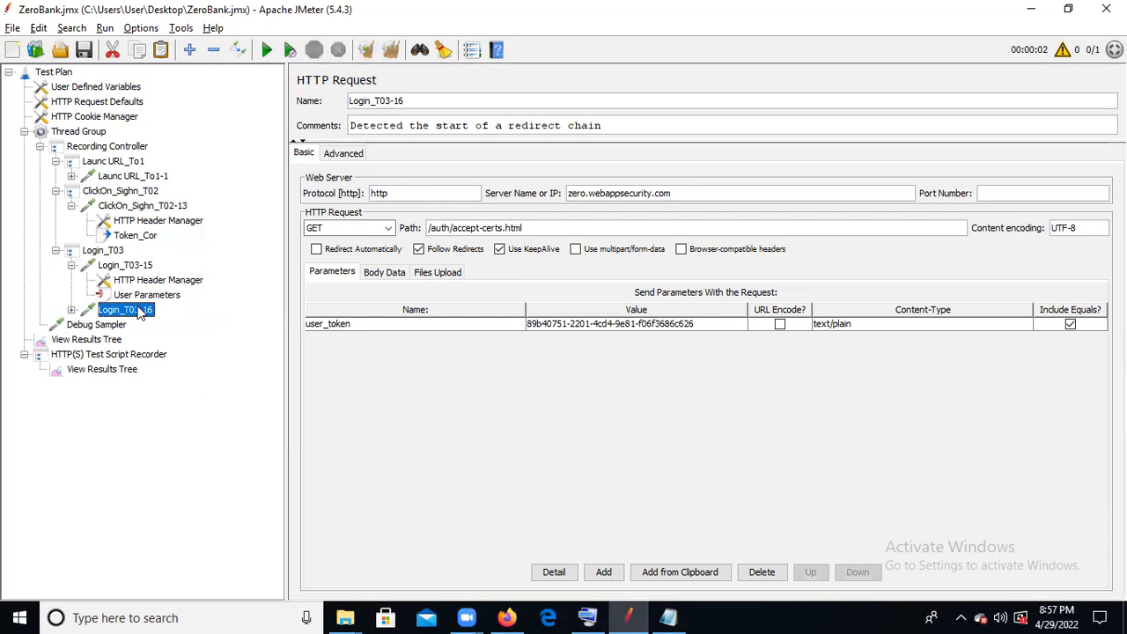
{"action": "double_click", "coordinate": [702, 324]}
{"action": "left_click_drag", "start_coordinate": [702, 324], "coordinate": [523, 328]}
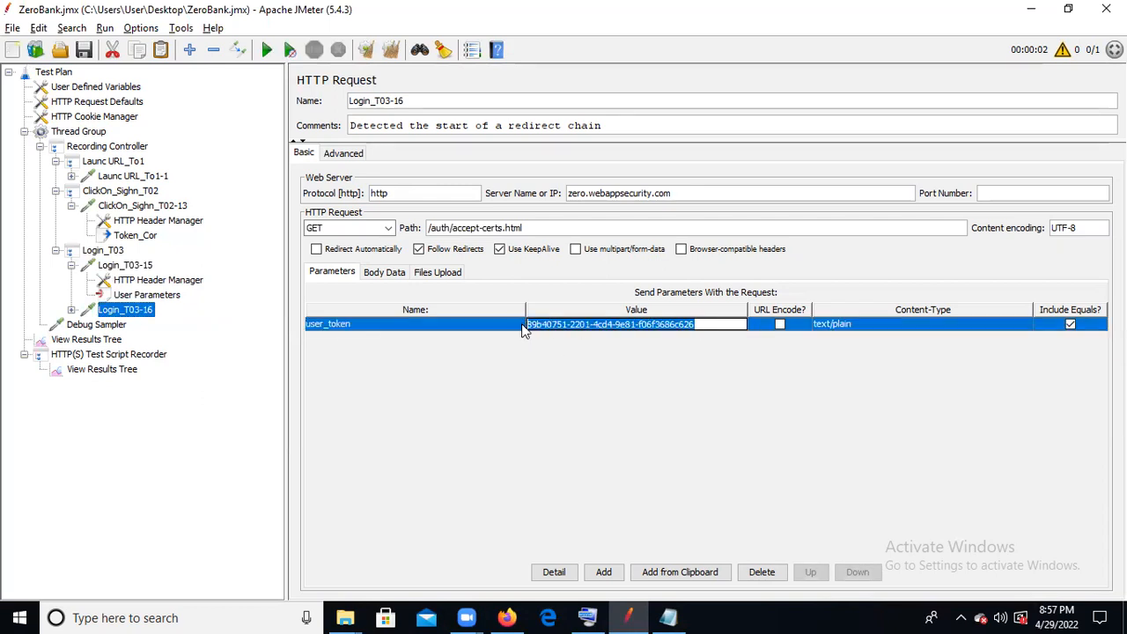
{"action": "key", "text": "BackSpace"}
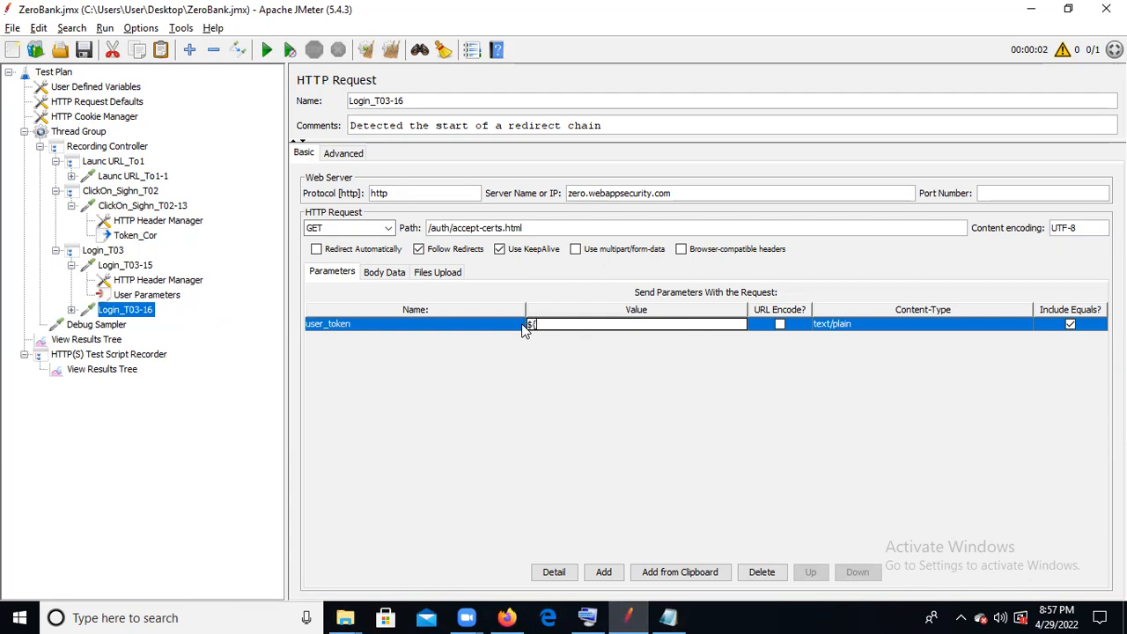
{"action": "type", "text": "${Token_Cor"}
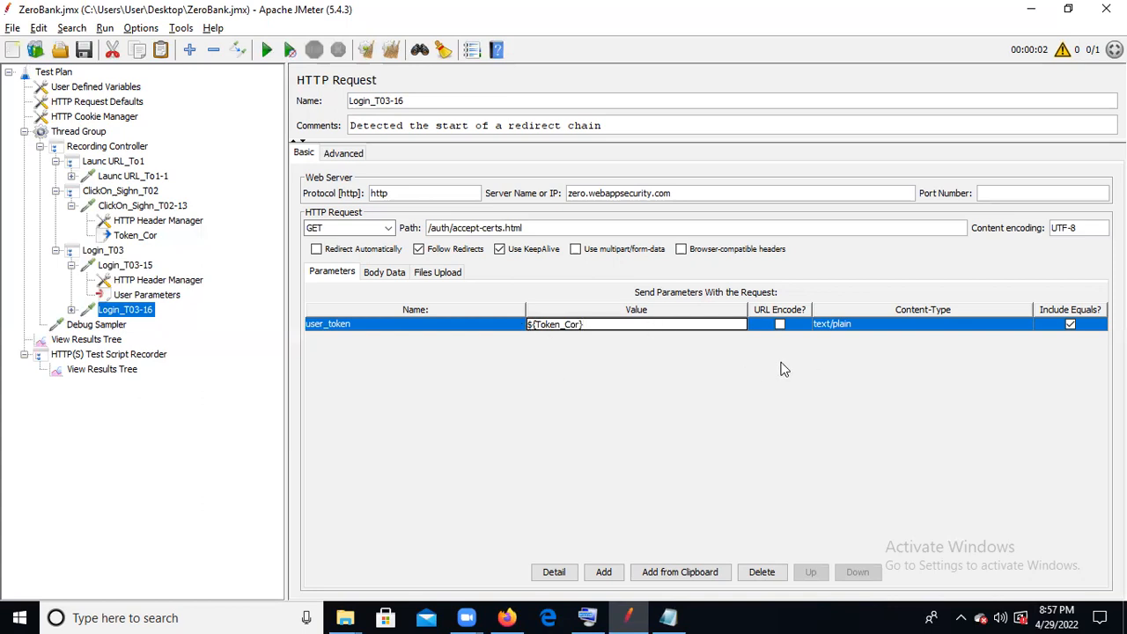
{"action": "left_click", "coordinate": [445, 329]}
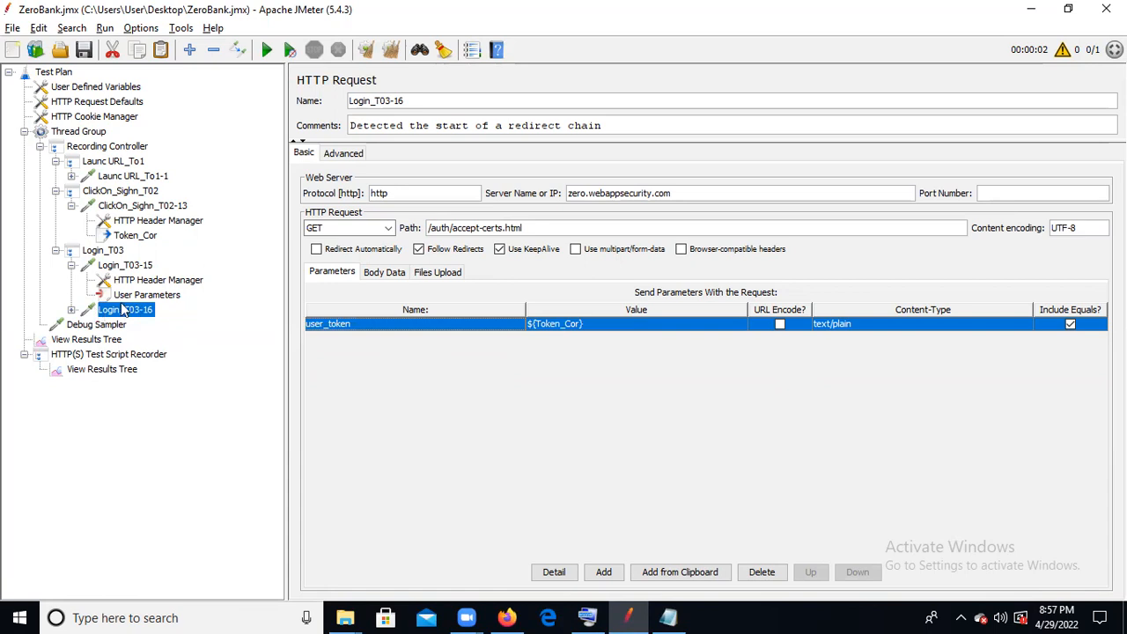
{"action": "left_click", "coordinate": [71, 310]}
{"action": "left_click", "coordinate": [72, 310]}
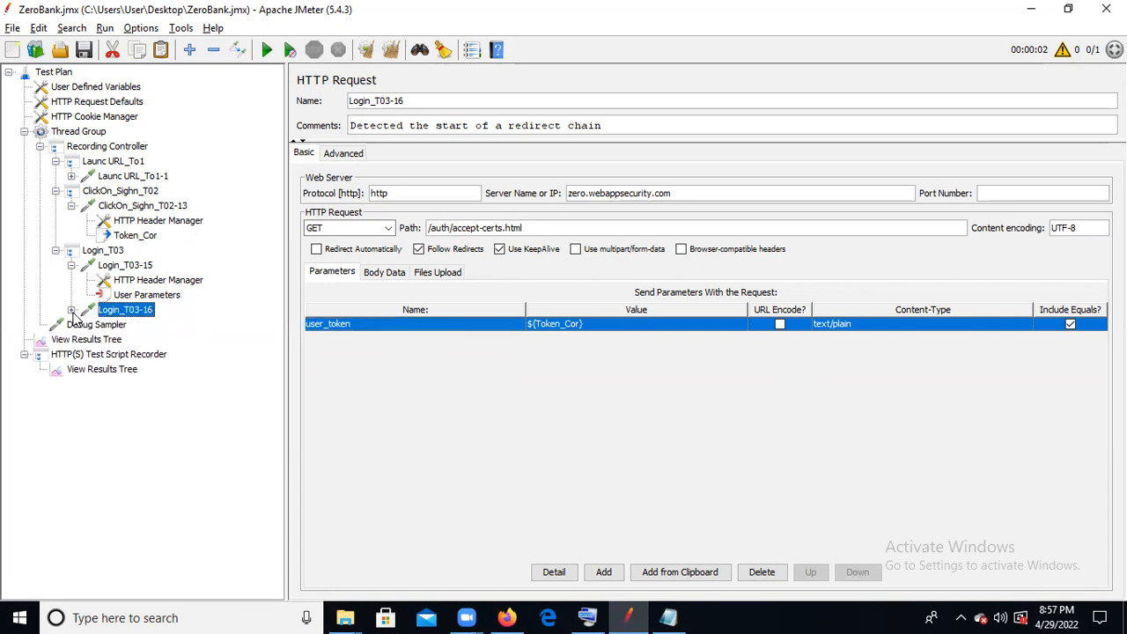
{"action": "left_click", "coordinate": [56, 251]}
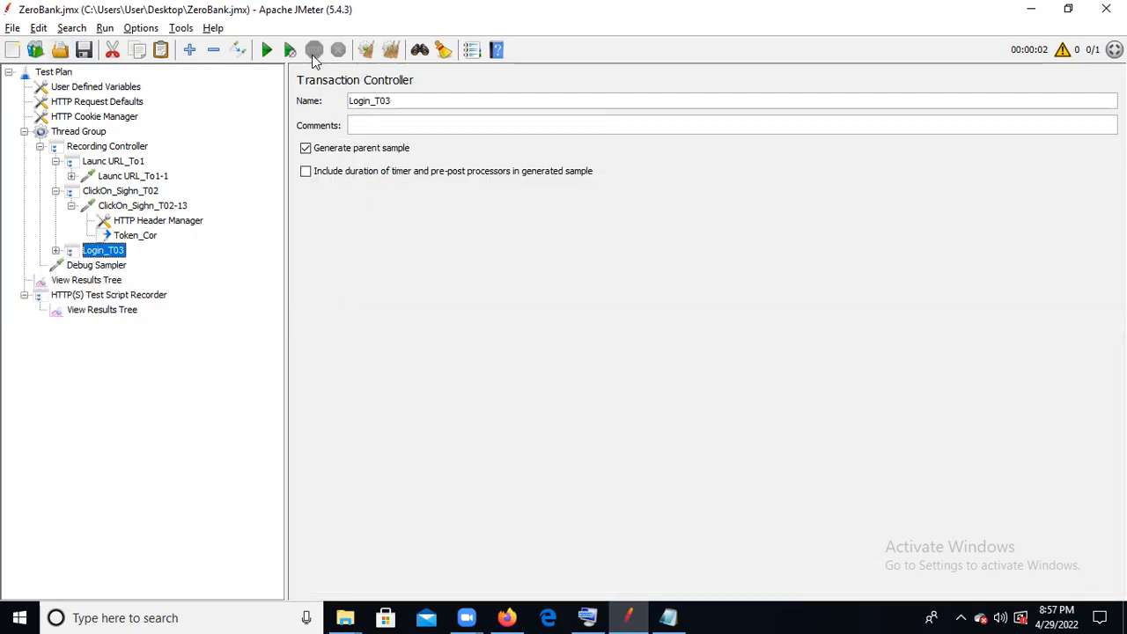
- Rerun the test plan with old results cleared and check the Debug Sampler and Launc URL_To1-1 response bodies
{"action": "left_click", "coordinate": [99, 281]}
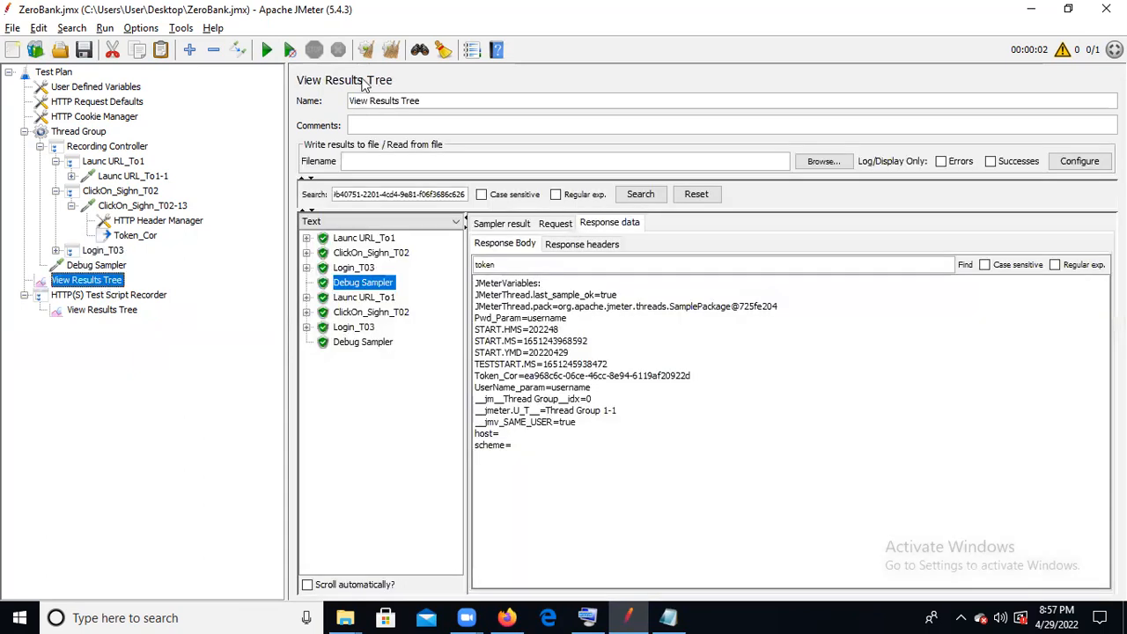
{"action": "left_click", "coordinate": [391, 52]}
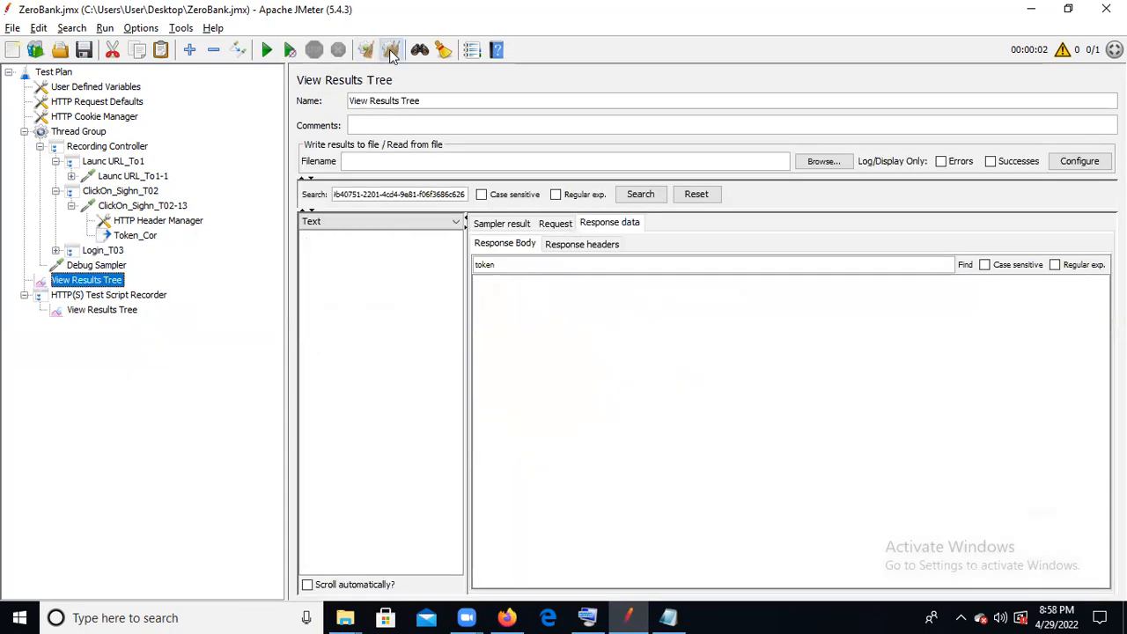
{"action": "left_click", "coordinate": [267, 50]}
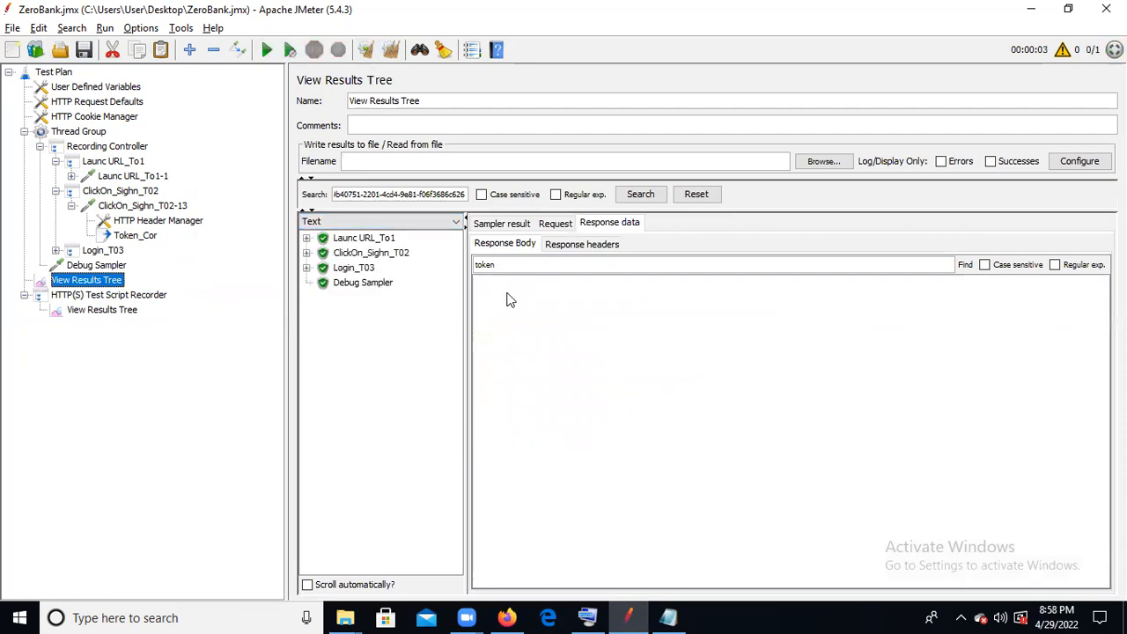
{"action": "left_click", "coordinate": [357, 284]}
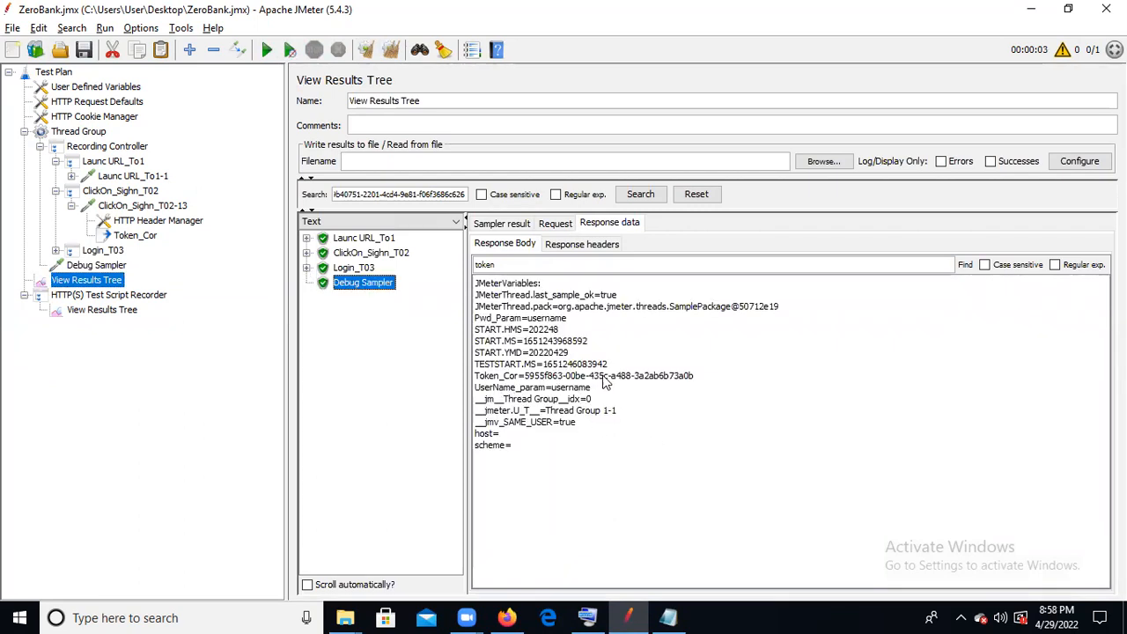
{"action": "left_click", "coordinate": [306, 238]}
{"action": "left_click", "coordinate": [355, 254]}
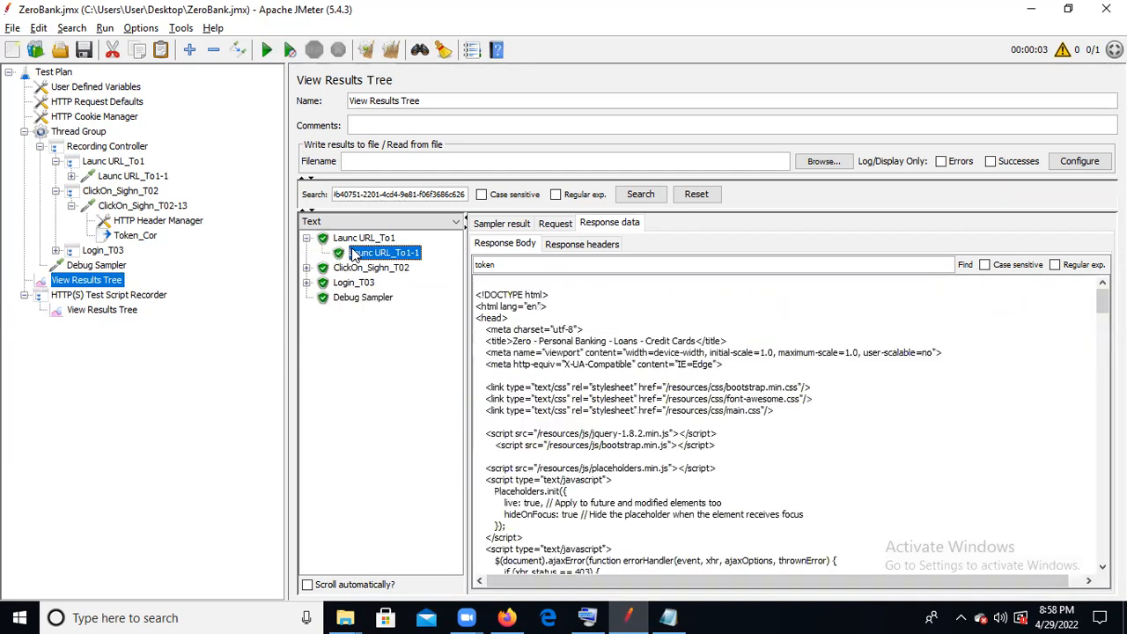
- Try shortening the Token_Cor extractor's left boundary to "<input " and save the test plan
{"action": "left_click", "coordinate": [132, 236]}
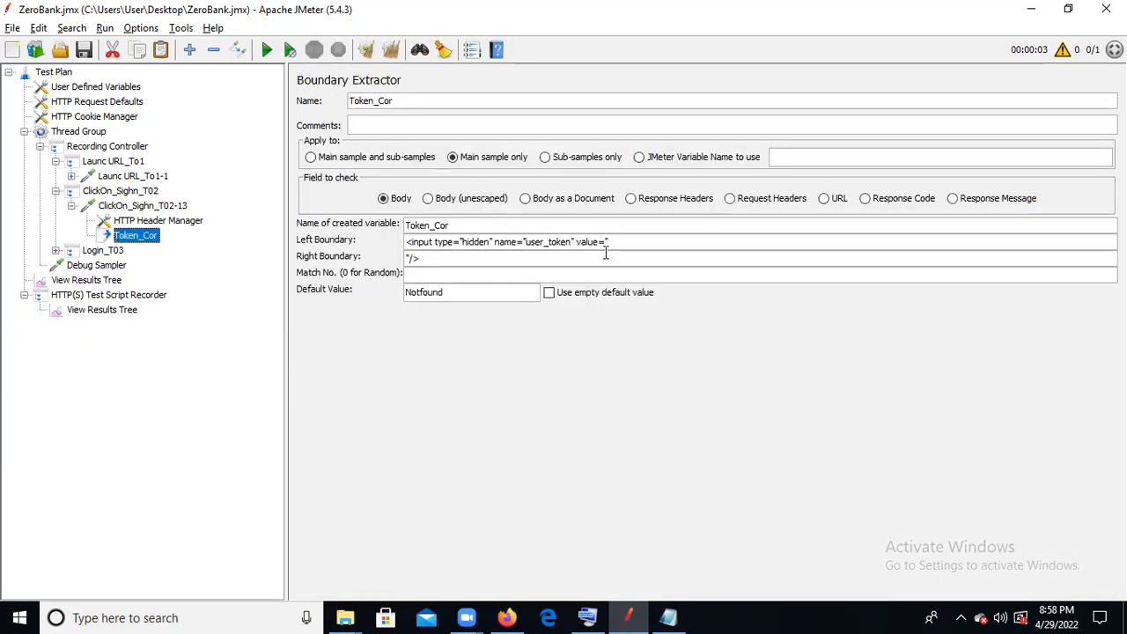
{"action": "left_click_drag", "start_coordinate": [620, 241], "coordinate": [433, 241]}
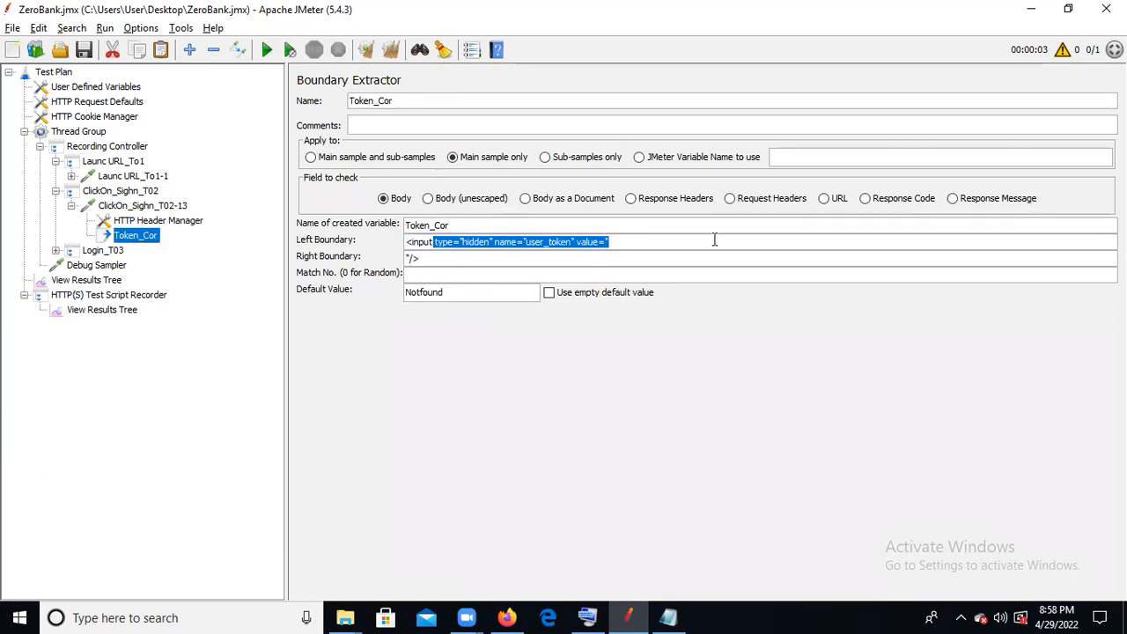
{"action": "left_click_drag", "start_coordinate": [619, 248], "coordinate": [443, 243]}
{"action": "key", "text": "ctrl+c"}
{"action": "key", "text": "BackSpace"}
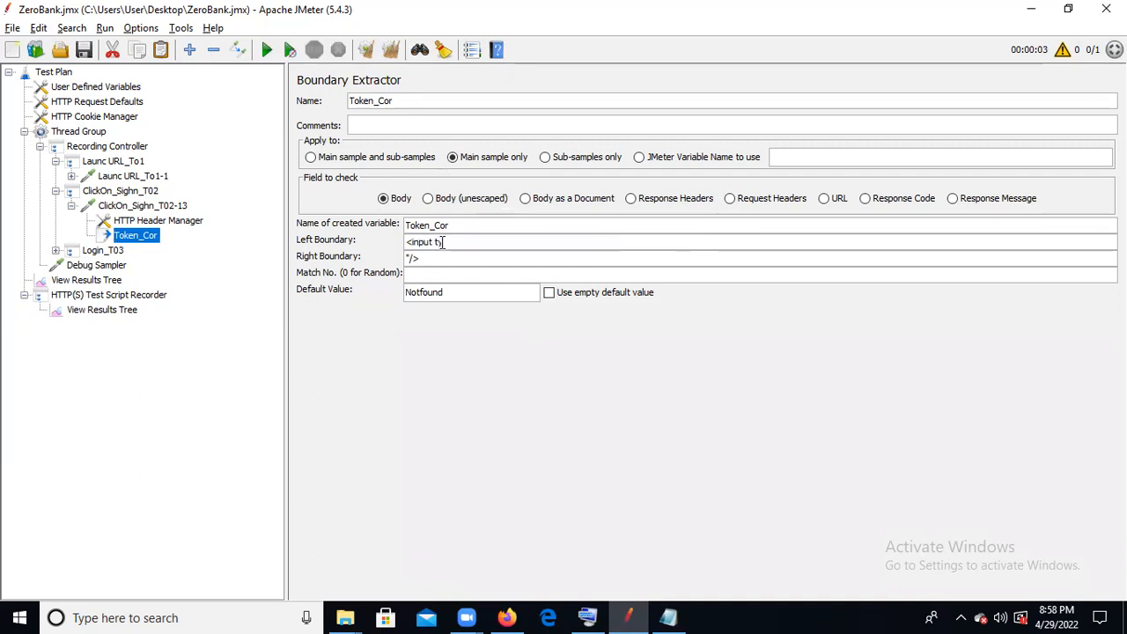
{"action": "key", "text": "ctrl+v"}
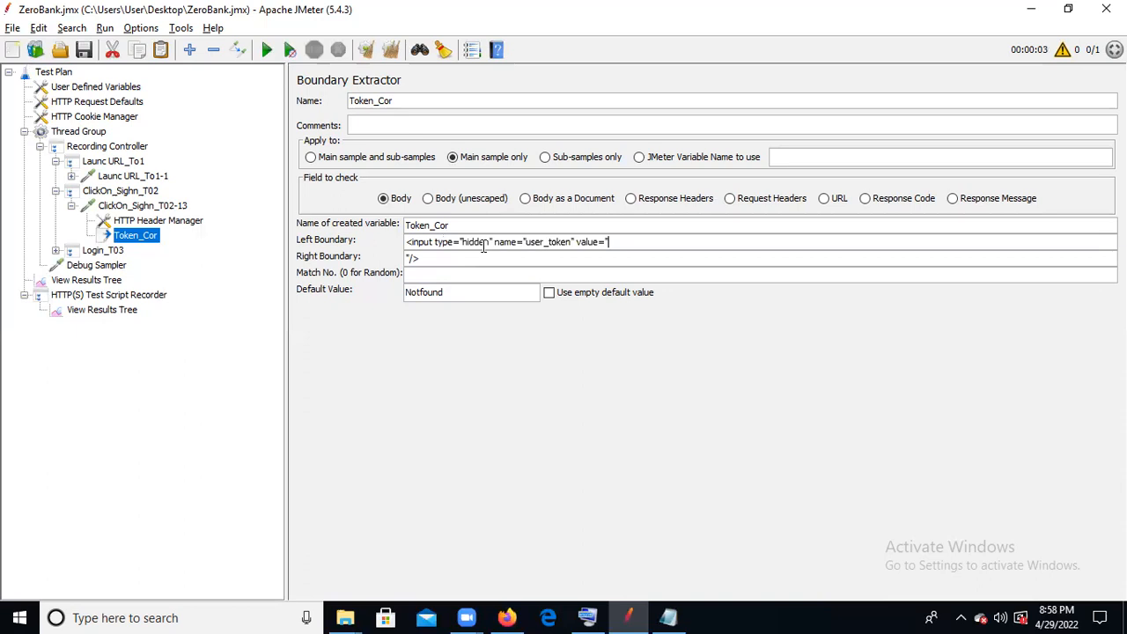
{"action": "key", "text": "ctrl+a"}
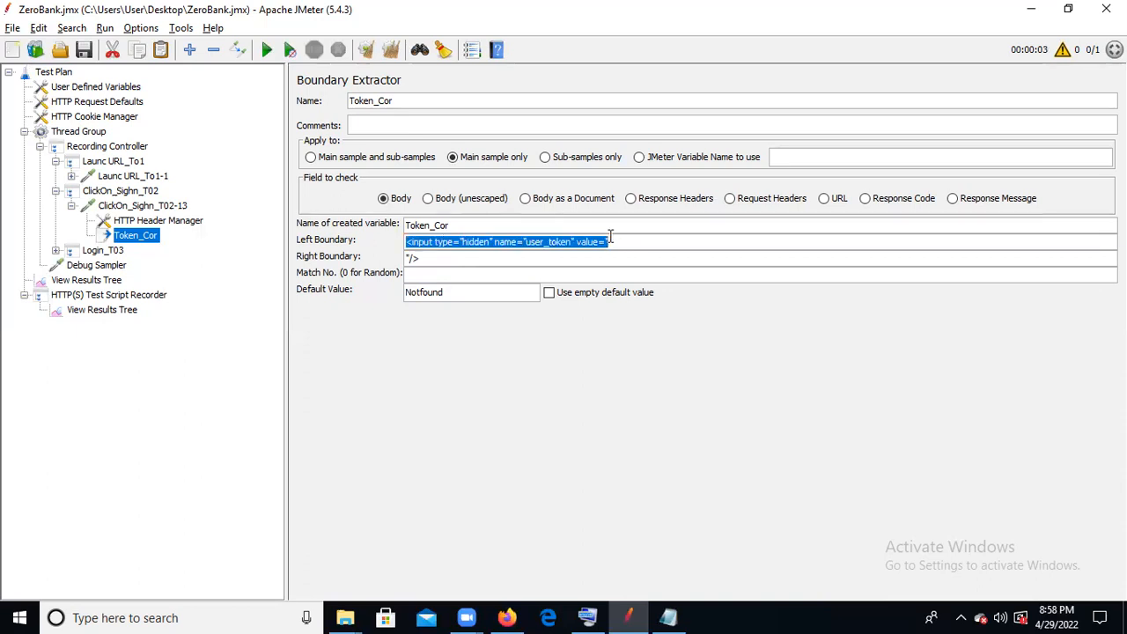
{"action": "key", "text": "Home"}
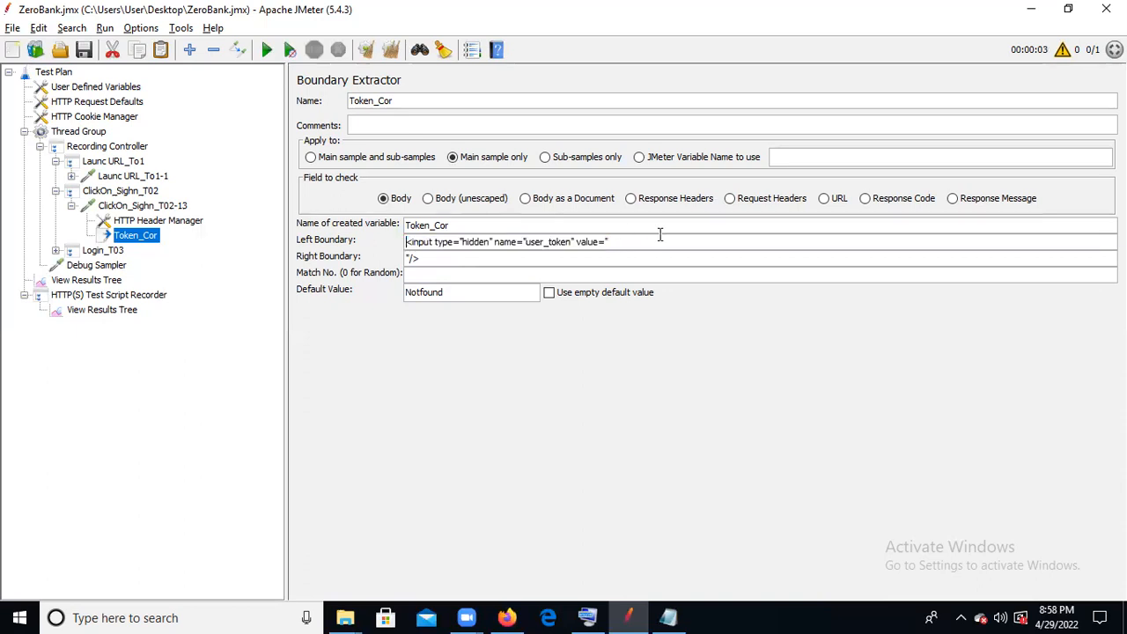
{"action": "left_click", "coordinate": [436, 242], "text": "shift"}
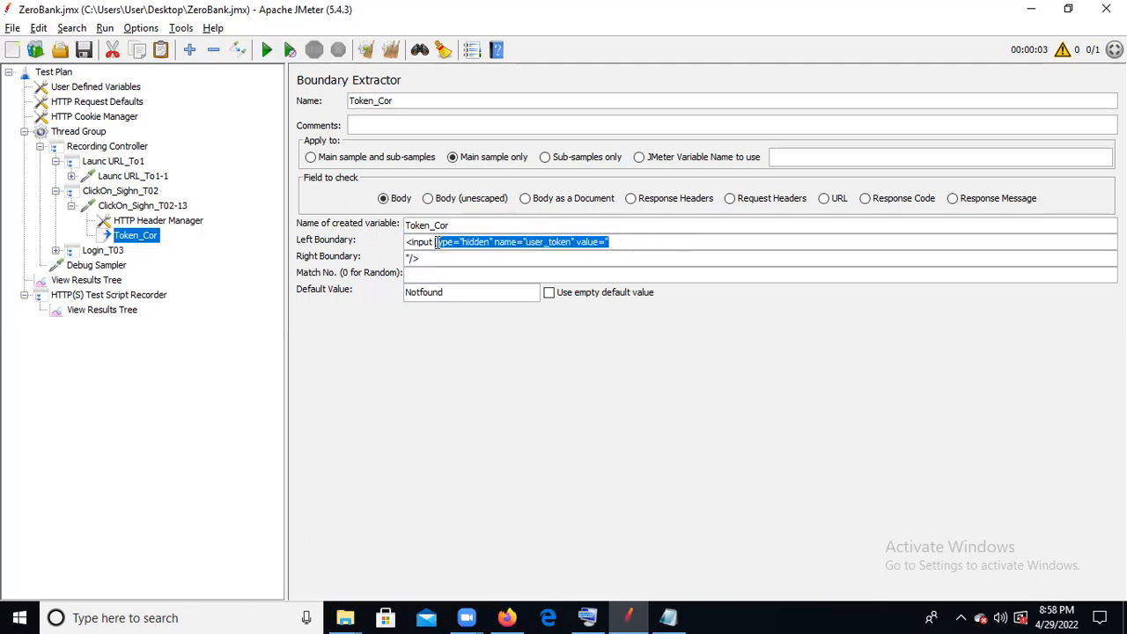
{"action": "key", "text": "BackSpace"}
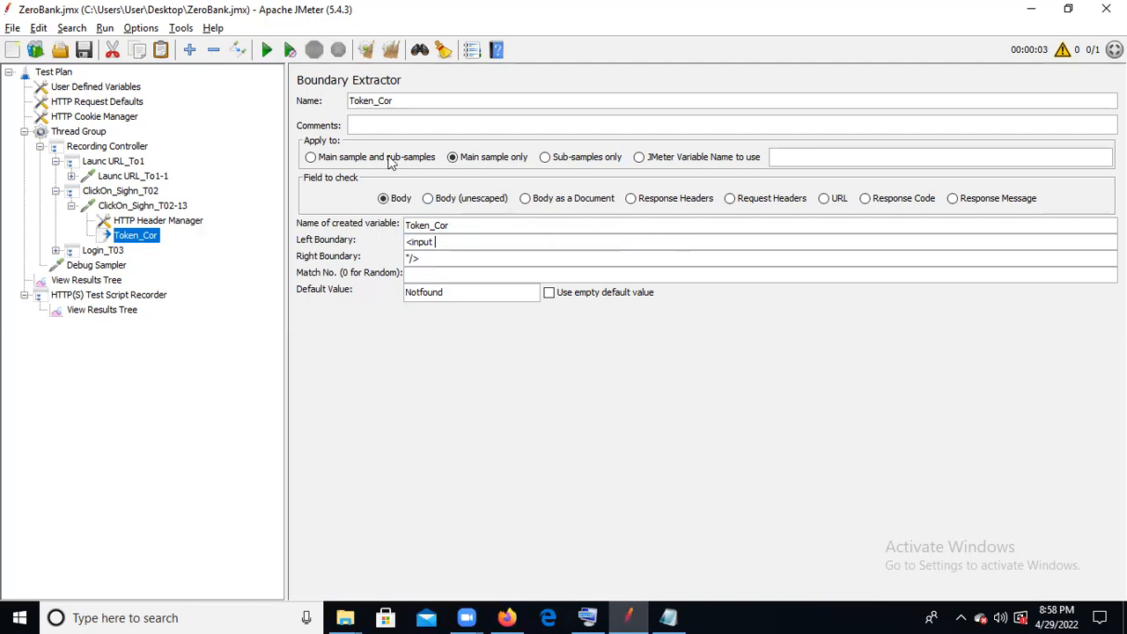
{"action": "left_click", "coordinate": [89, 50]}
- Clear the results, rerun the test plan, and examine the Login_T03-16 and Debug Sampler responses produced with the shortened boundary
{"action": "left_click", "coordinate": [365, 51]}
{"action": "left_click", "coordinate": [111, 280]}
{"action": "left_click", "coordinate": [368, 50]}
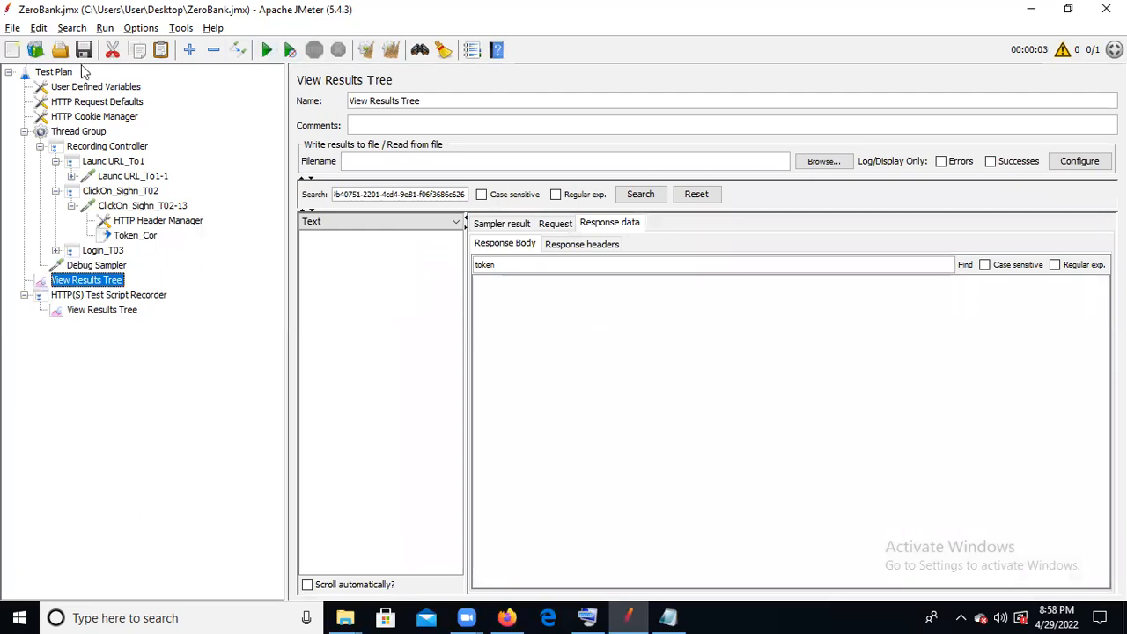
{"action": "left_click", "coordinate": [264, 51]}
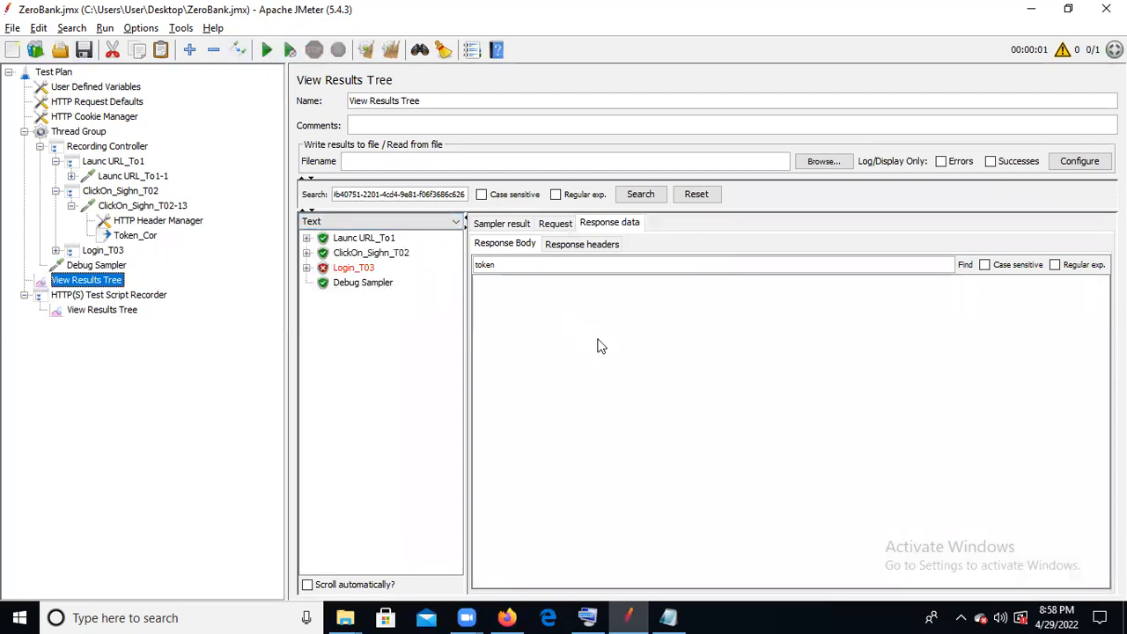
{"action": "left_click", "coordinate": [306, 268]}
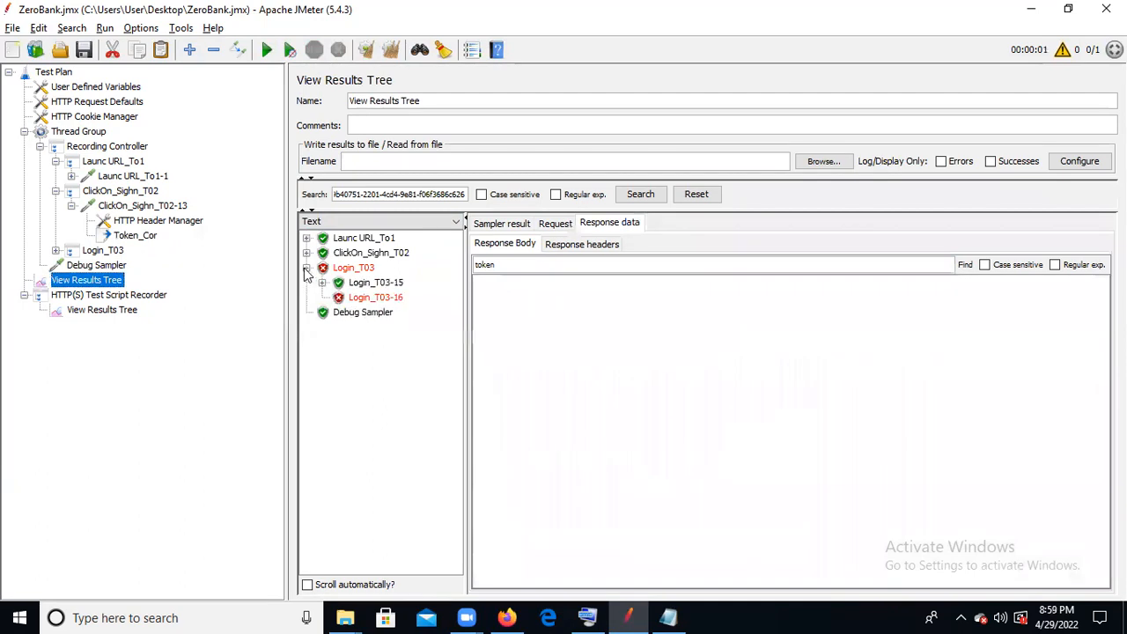
{"action": "left_click", "coordinate": [360, 297]}
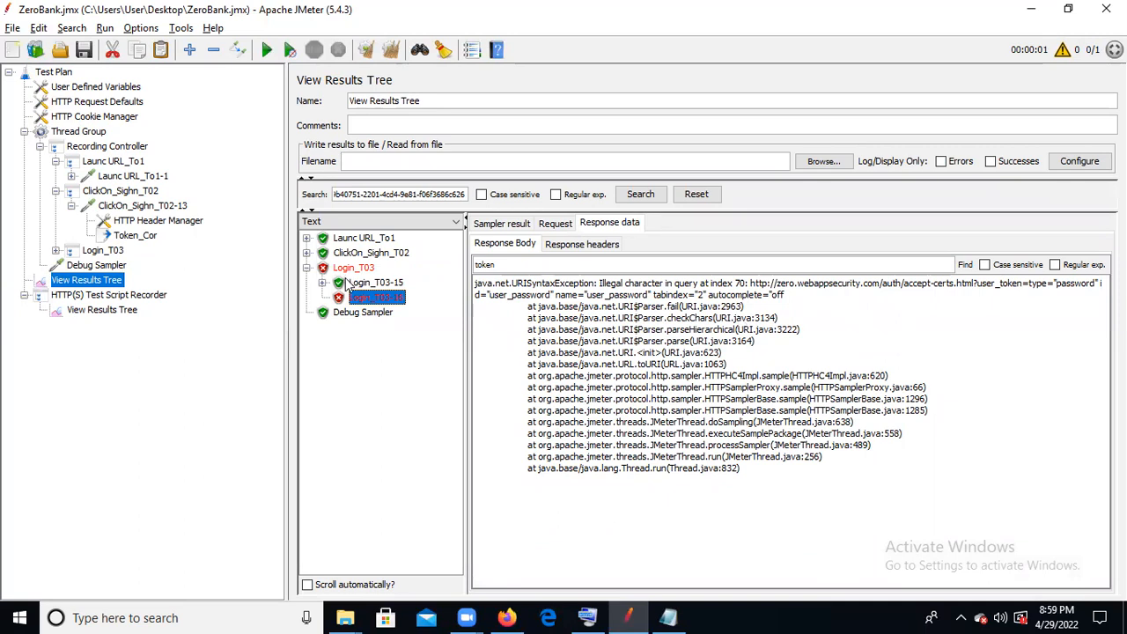
{"action": "left_click", "coordinate": [366, 315]}
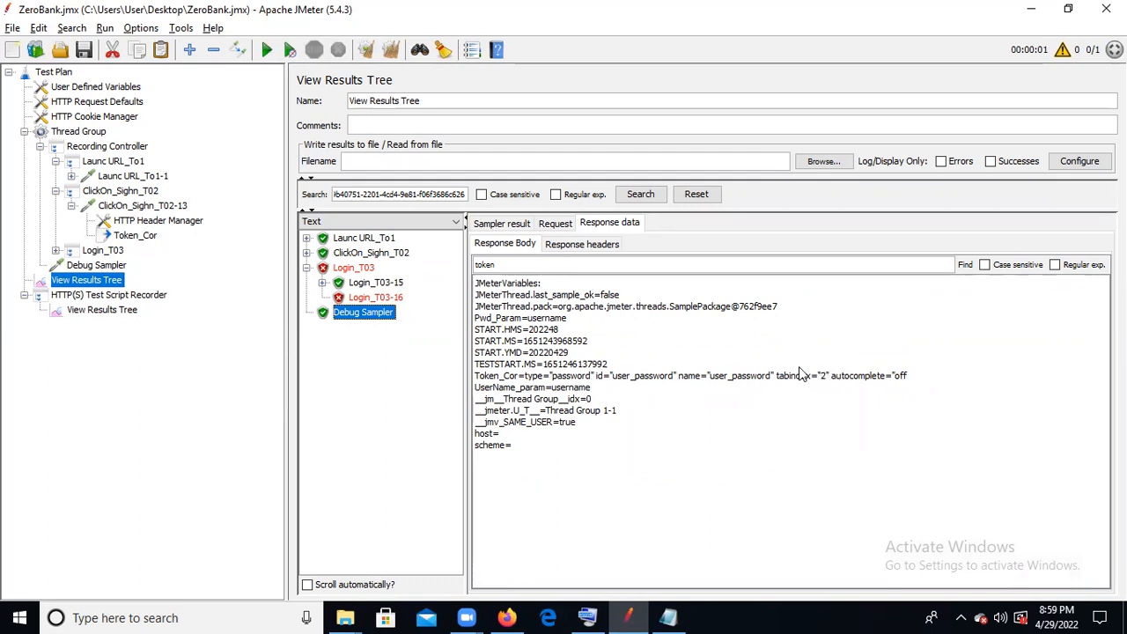
{"action": "left_click", "coordinate": [379, 299]}
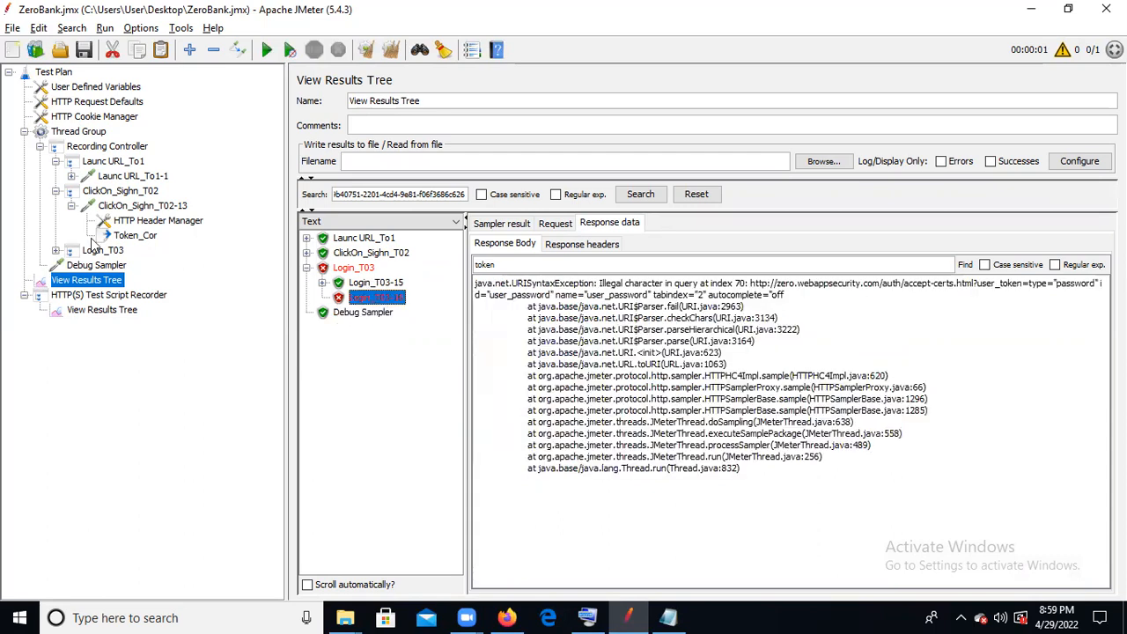
- Reopen the Token_Cor extractor, switch to Notepad and copy the text <input type="hidden" name="user_token" value=" from the saved snippet
{"action": "left_click", "coordinate": [136, 236]}
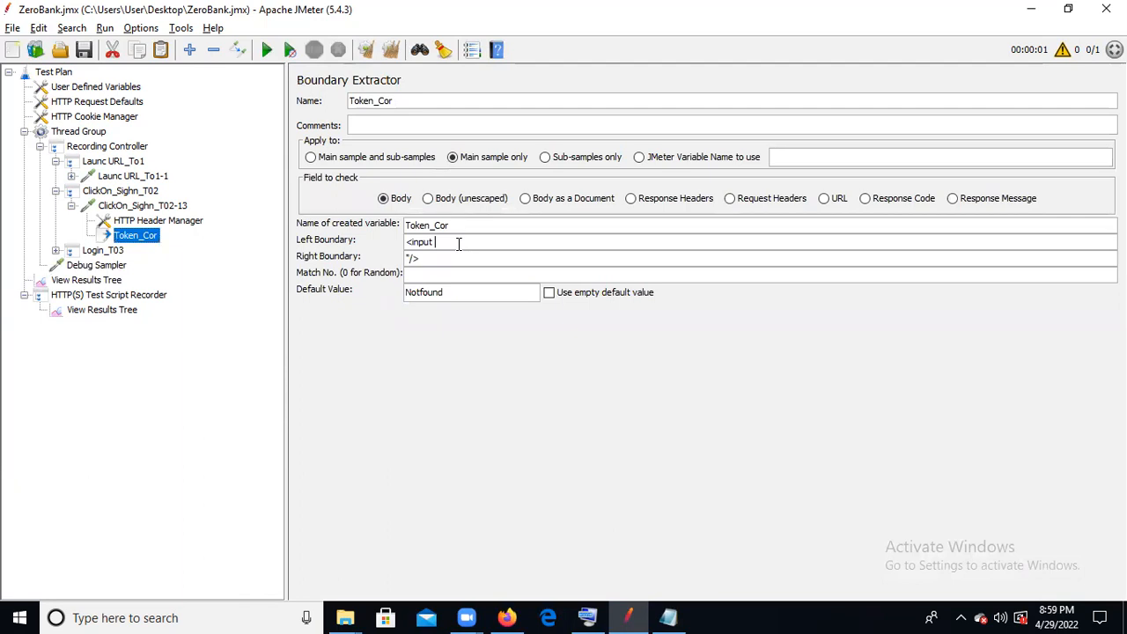
{"action": "key", "text": "alt+Tab"}
{"action": "key", "text": "alt+Tab"}
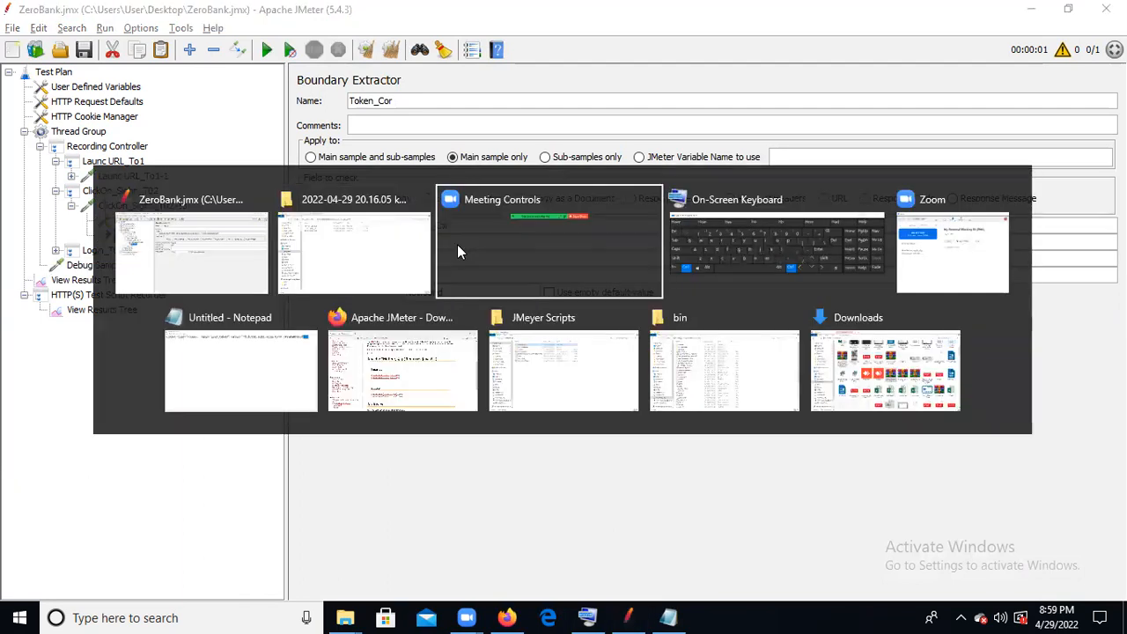
{"action": "key", "text": "Down"}
{"action": "key", "text": "Left"}
{"action": "key", "text": "Left"}
{"action": "key", "text": "Left"}
{"action": "key", "text": "Down"}
{"action": "key", "text": "Left"}
{"action": "key", "text": "Left"}
{"action": "key", "text": "Left"}
{"action": "key", "text": "Left"}
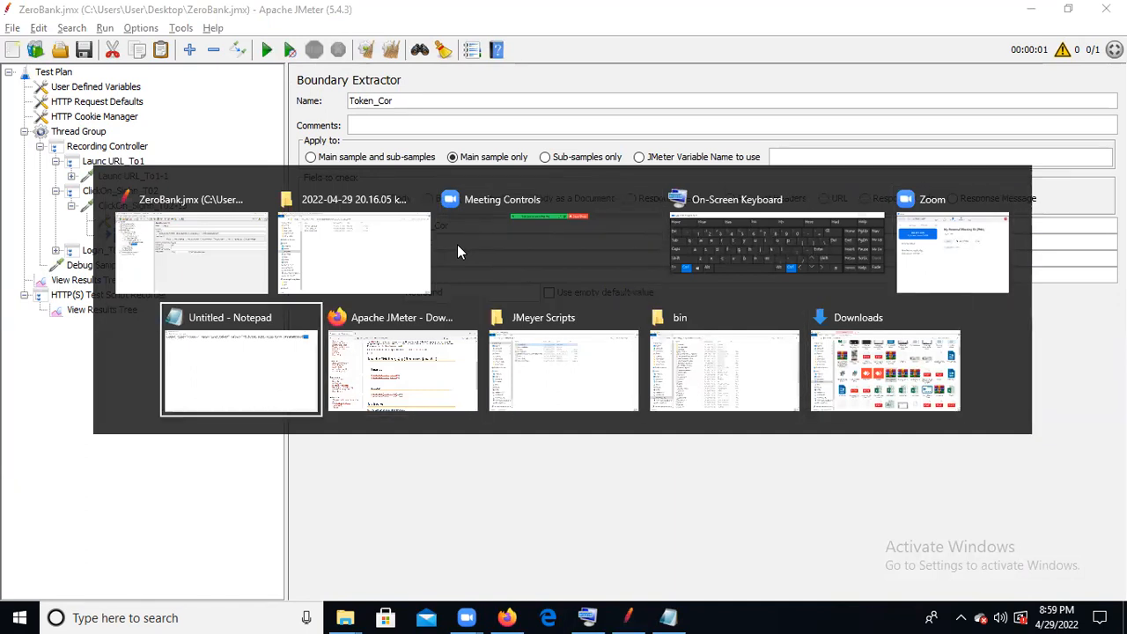
{"action": "key", "text": "Return"}
{"action": "left_click_drag", "start_coordinate": [574, 48], "coordinate": [8, 72]}
{"action": "key", "text": "ctrl+c"}
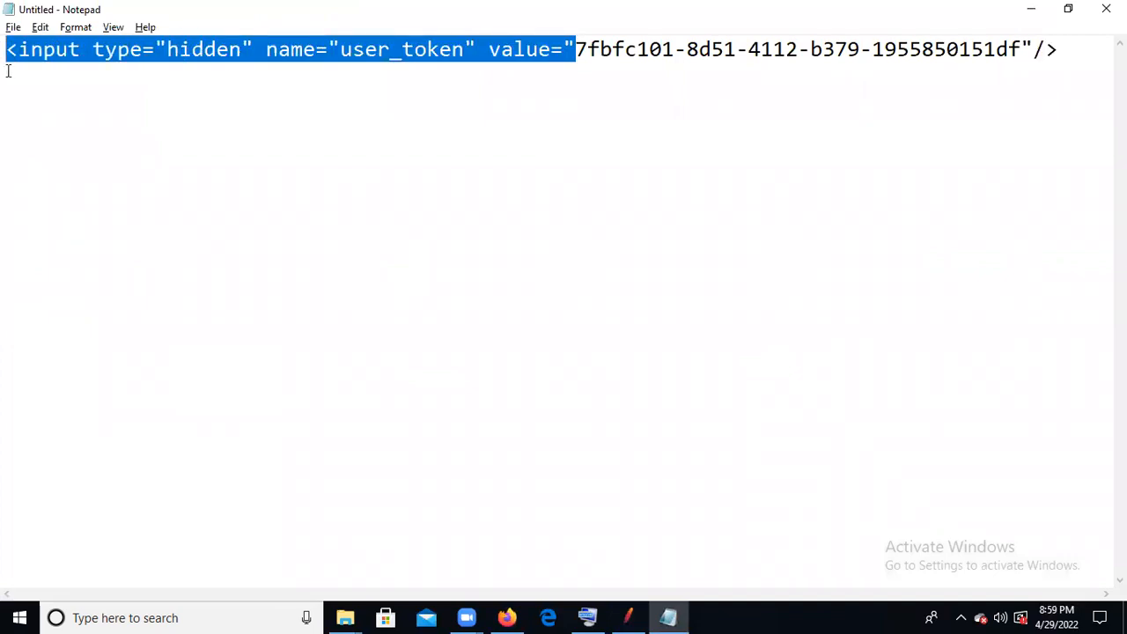
- Back in JMeter, set the Token_Cor extractor's left boundary to <input type="hidden" name="user_token" value="
{"action": "key", "text": "alt+Tab"}
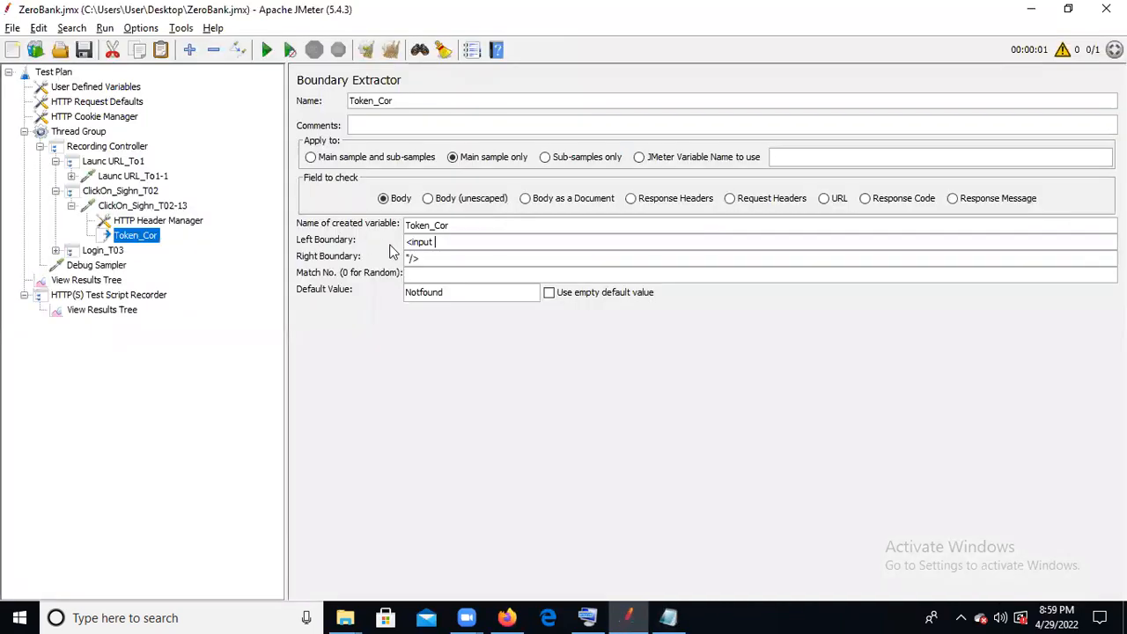
{"action": "left_click_drag", "start_coordinate": [437, 244], "coordinate": [357, 253]}
{"action": "key", "text": "ctrl+v"}
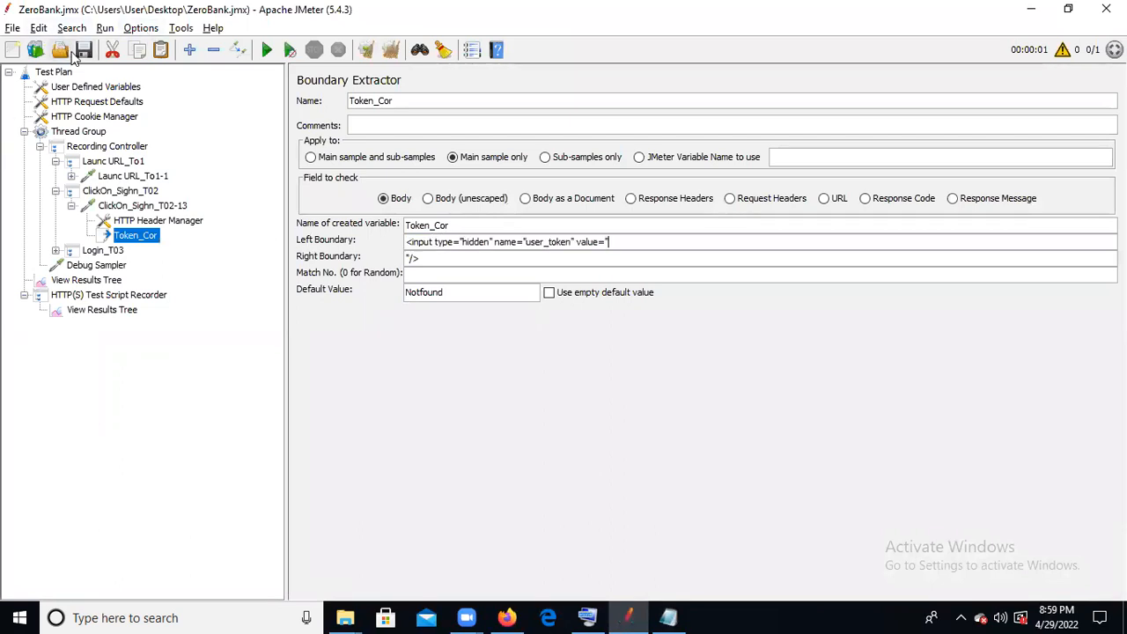
- Clear the old entries from the Test Plan's View Results Tree and rerun the script with the full left boundary
{"action": "left_click", "coordinate": [110, 295]}
{"action": "left_click", "coordinate": [110, 280]}
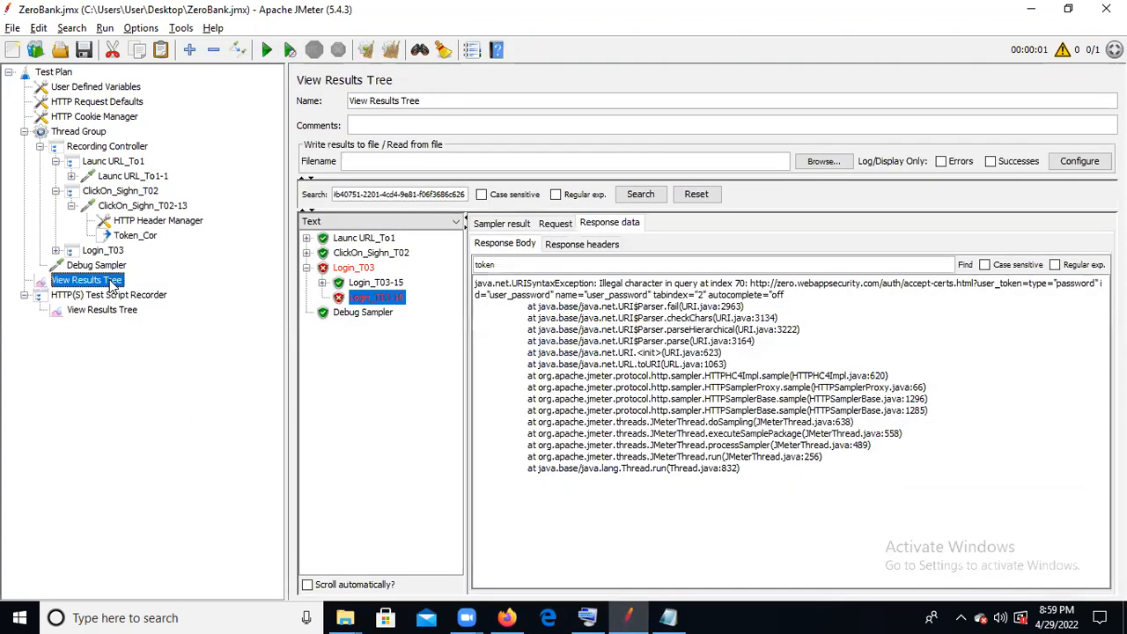
{"action": "left_click", "coordinate": [367, 53]}
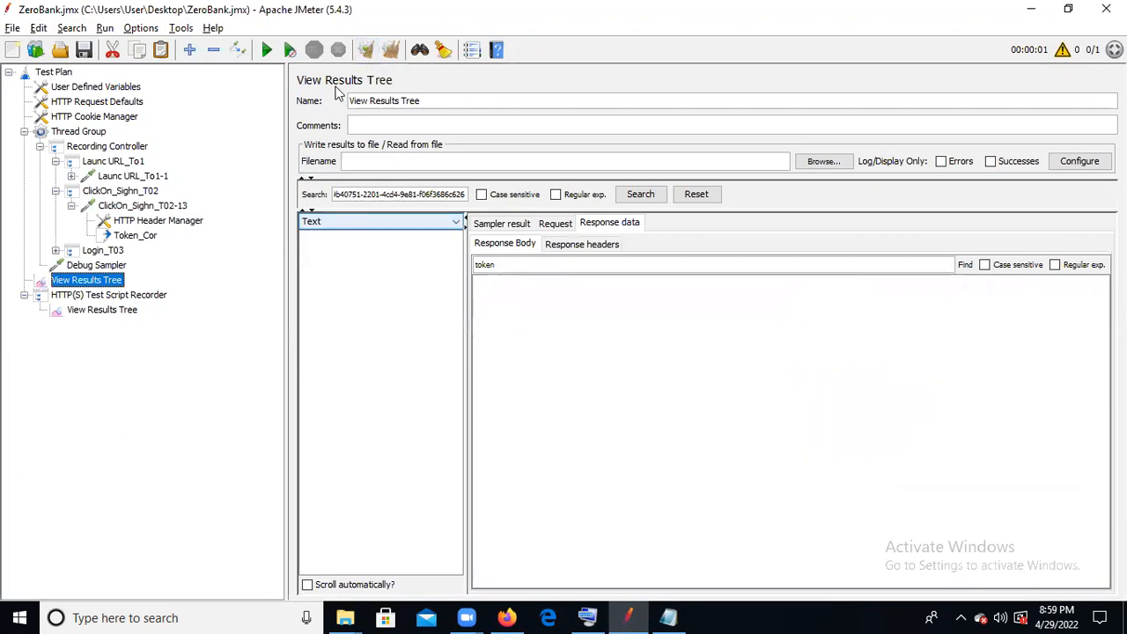
{"action": "left_click", "coordinate": [267, 50]}
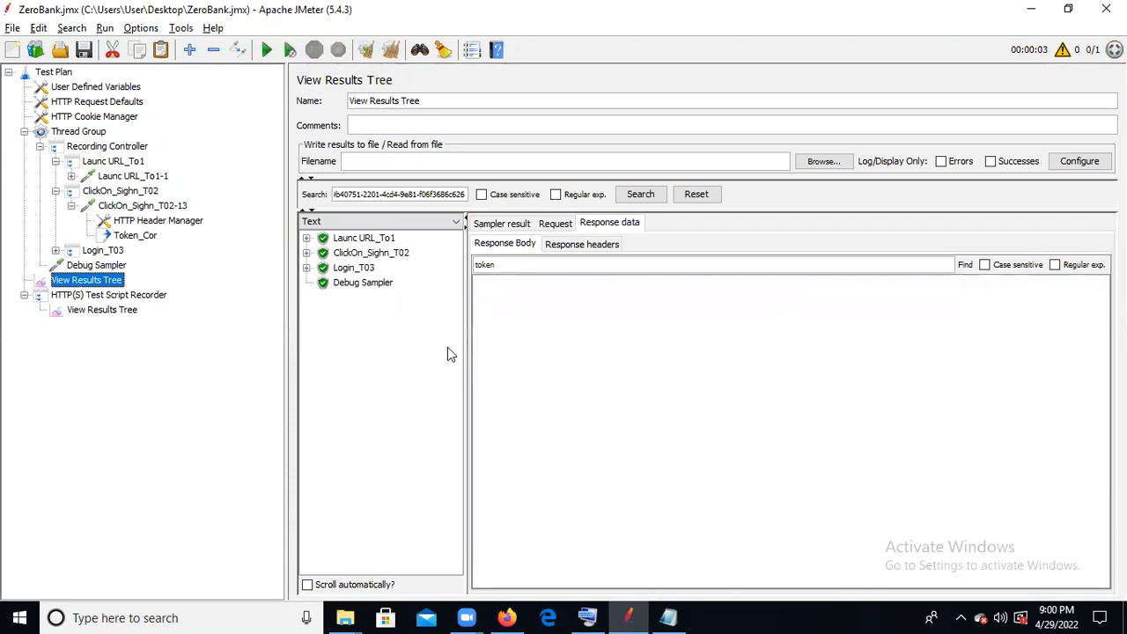
- Examine the Debug Sampler response for the Token_Cor value extracted in the latest run
{"action": "left_click", "coordinate": [382, 241]}
{"action": "left_click", "coordinate": [362, 284]}
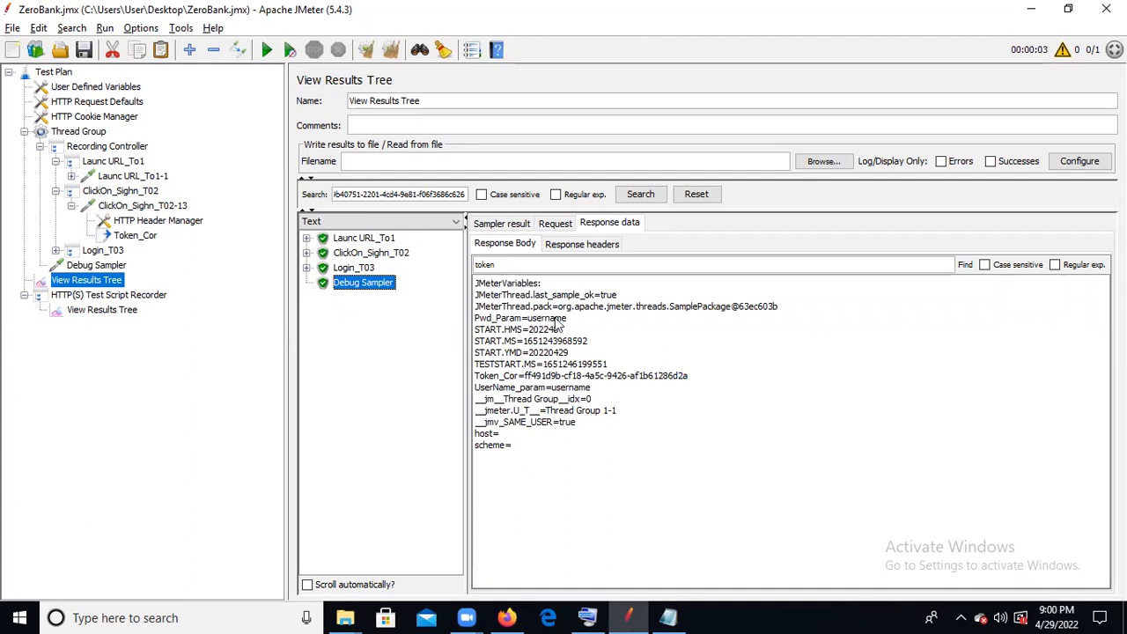
- Set the Thread Group to 5 users with a 5-second ramp-up, and rerun the test plan on cleared results
{"action": "left_click", "coordinate": [77, 132]}
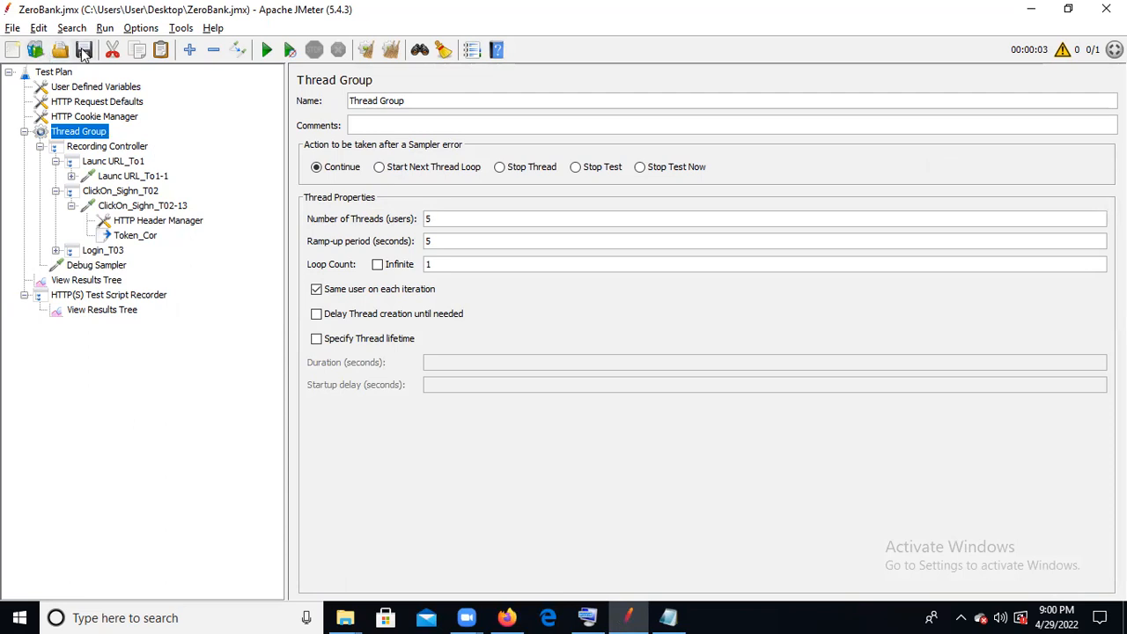
{"action": "left_click", "coordinate": [113, 280]}
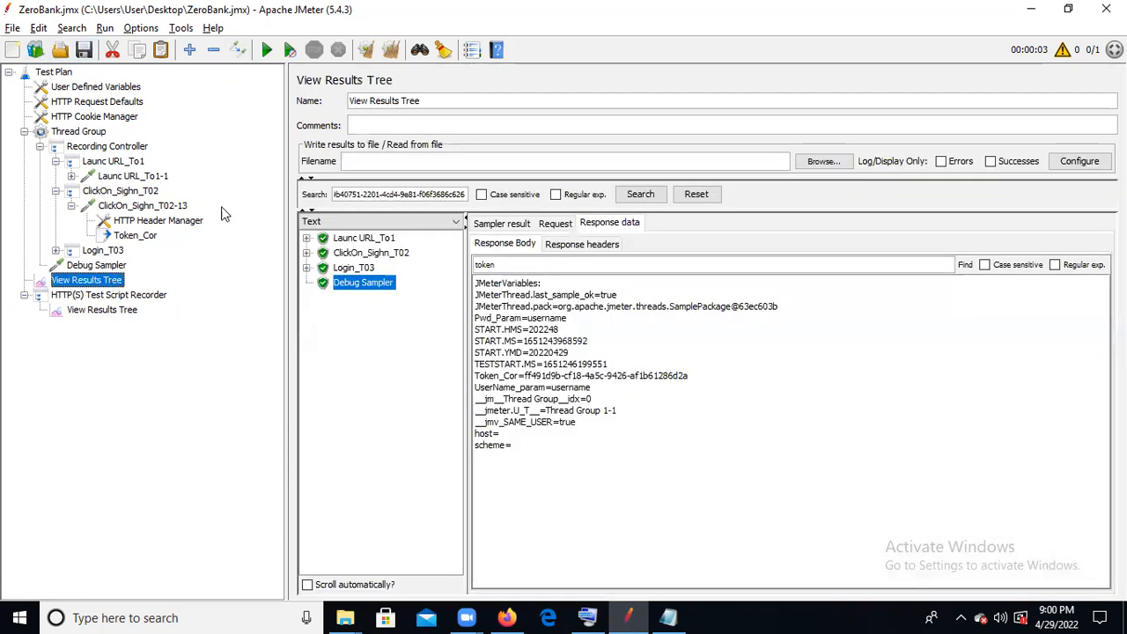
{"action": "left_click", "coordinate": [365, 51]}
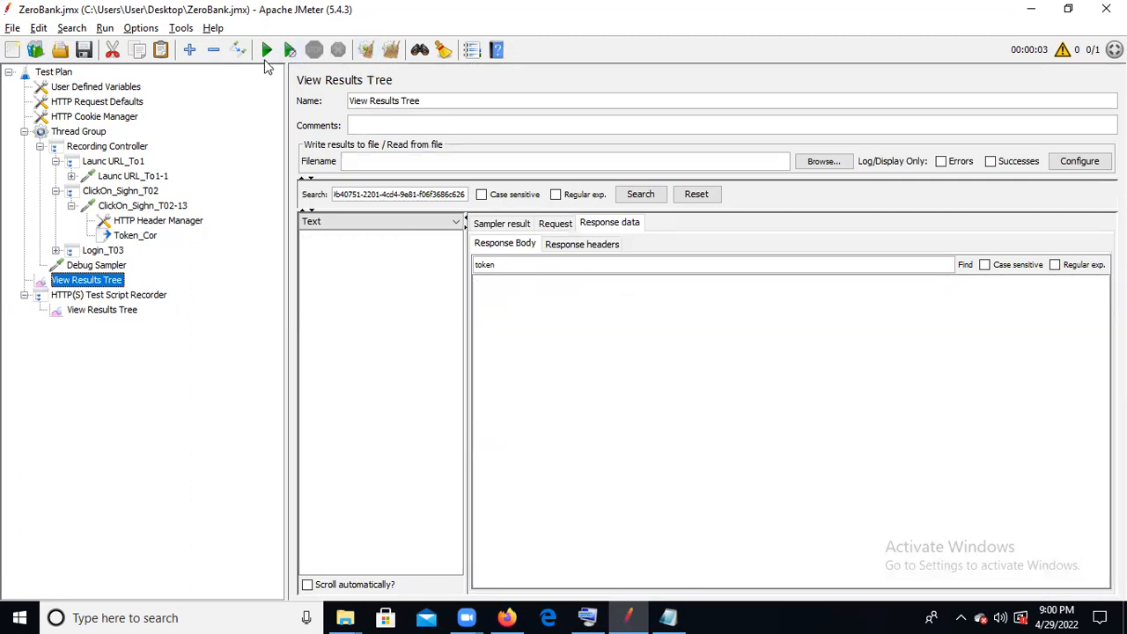
{"action": "left_click", "coordinate": [262, 56]}
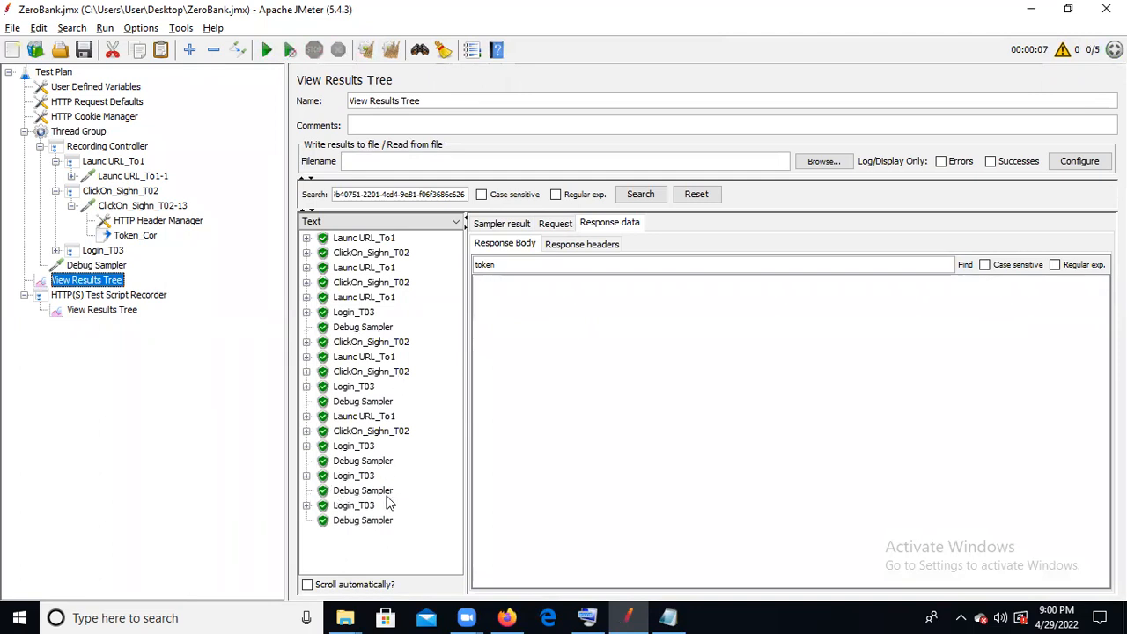
- Compare the Token_Cor values in the Debug Sampler responses of the different threads in the five-user run
{"action": "left_click", "coordinate": [352, 521]}
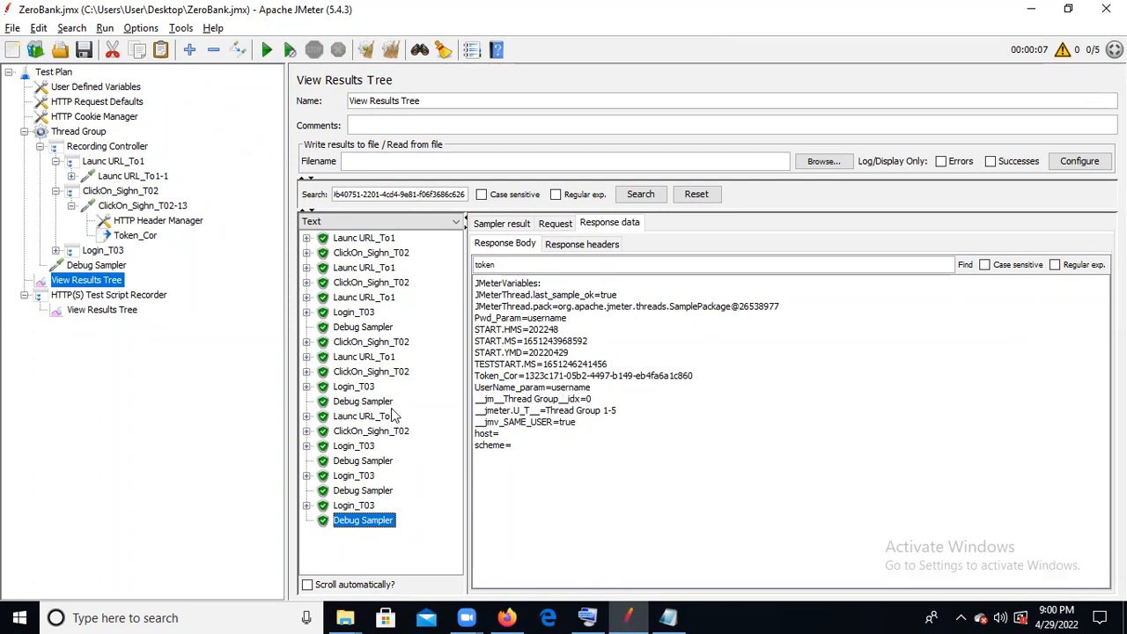
{"action": "left_click", "coordinate": [368, 461]}
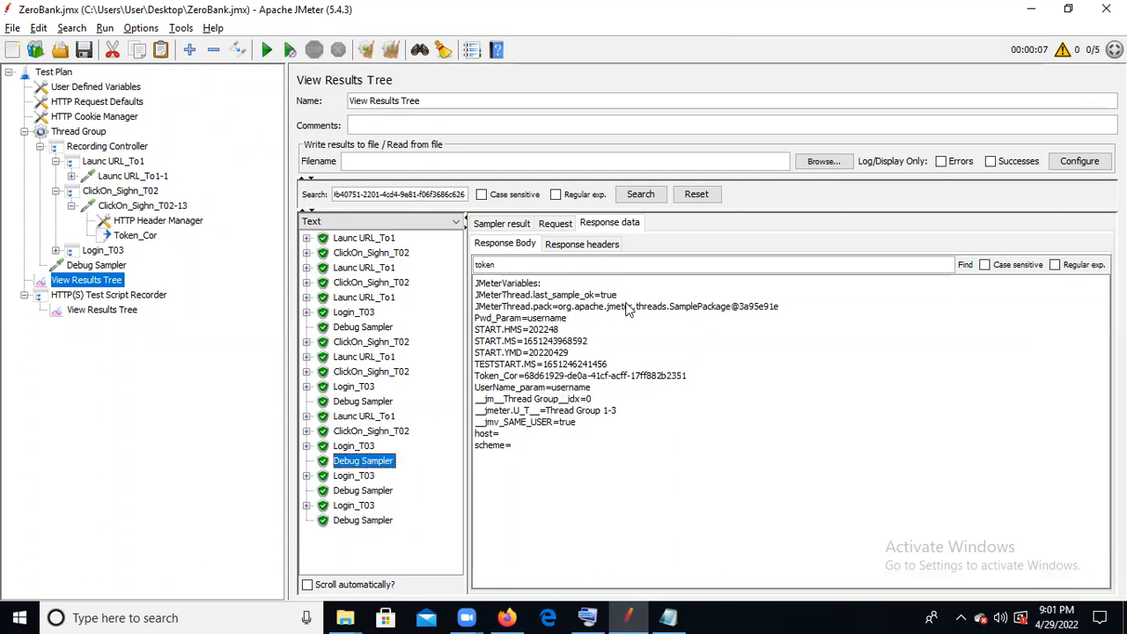
{"action": "left_click", "coordinate": [379, 494]}
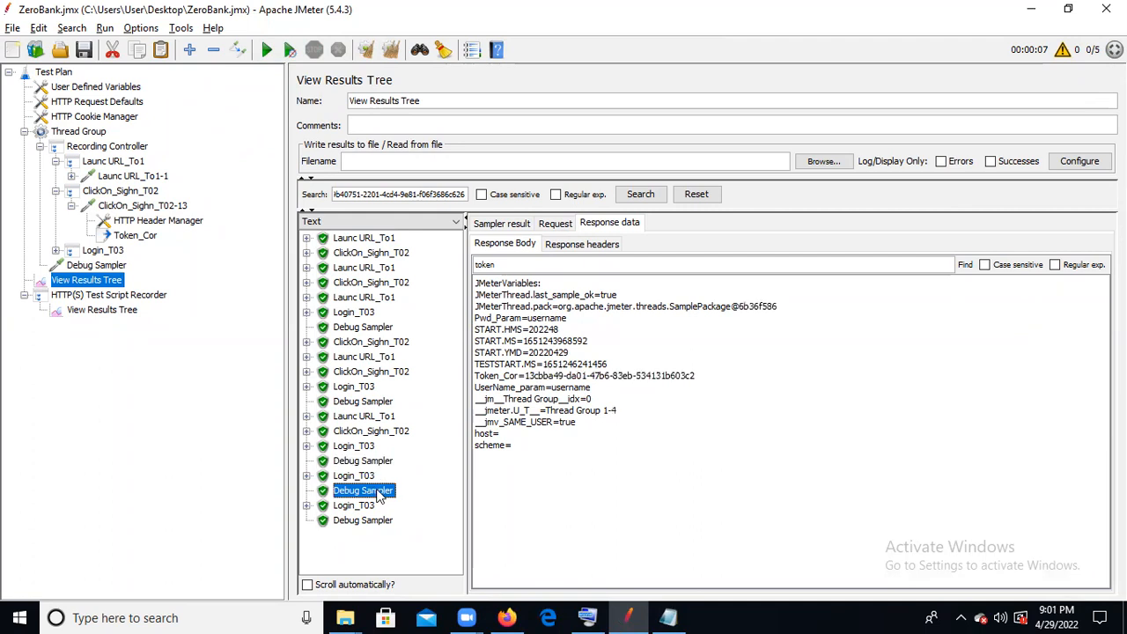
{"action": "left_click", "coordinate": [377, 402]}
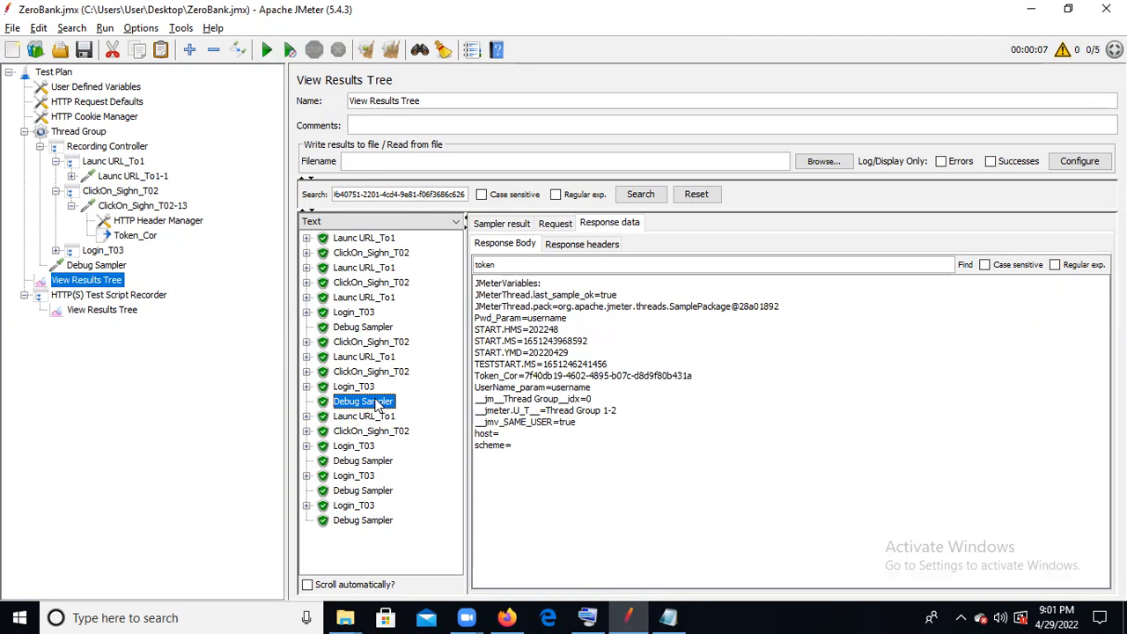
{"action": "left_click", "coordinate": [384, 243]}
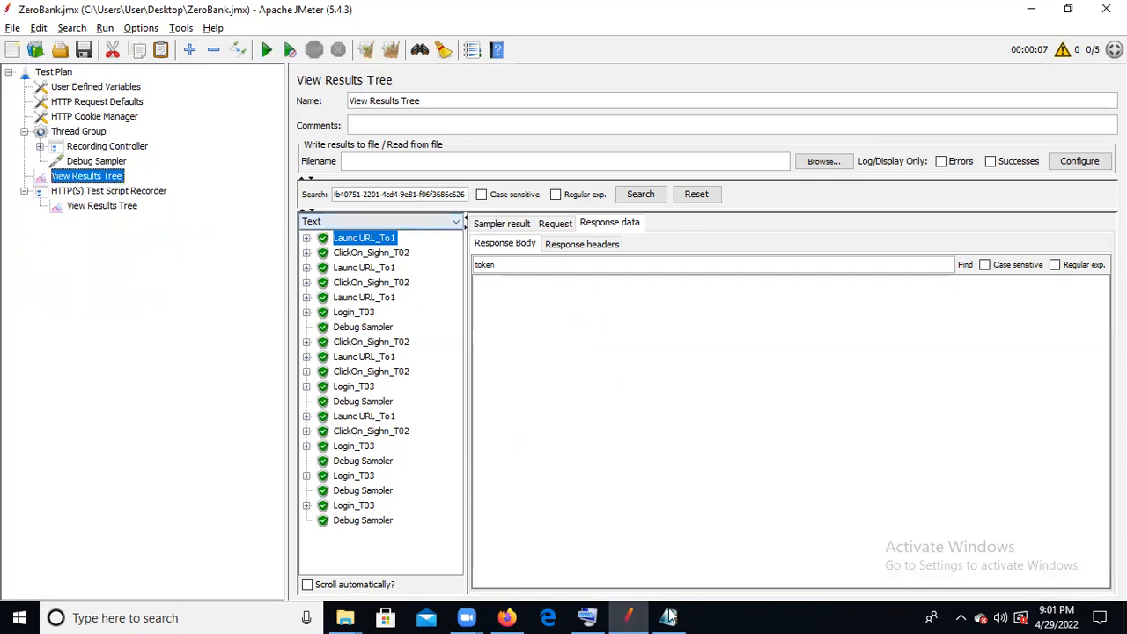
- Switch to Notepad and replace the saved snippet with the header line Username_Param,Pwd_Param
{"action": "mouse_move", "coordinate": [669, 617]}
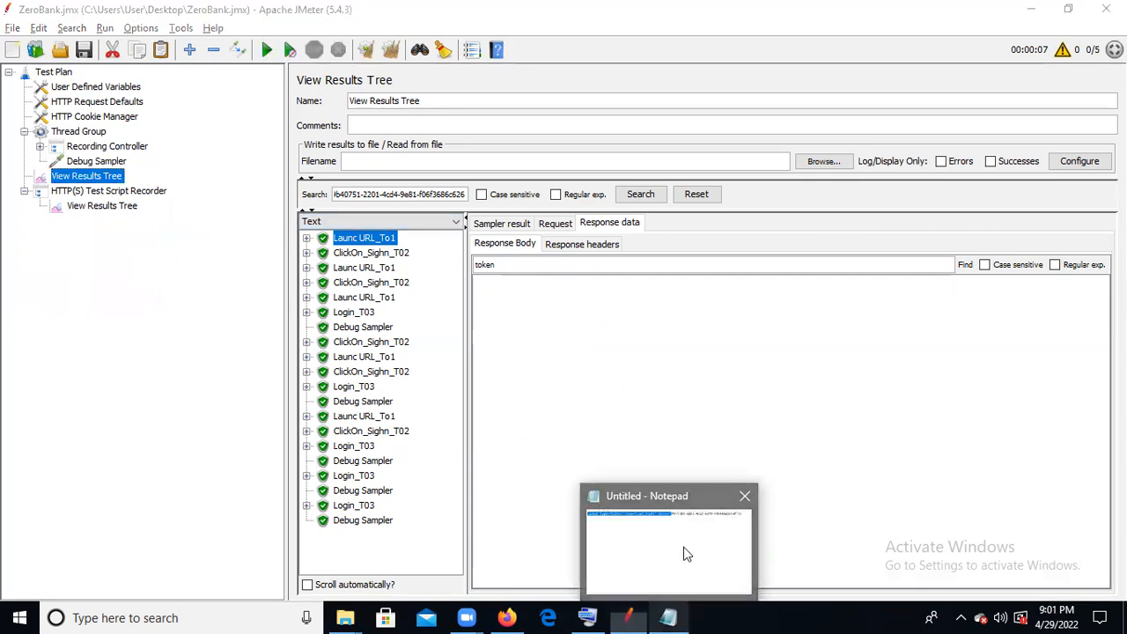
{"action": "left_click", "coordinate": [683, 547]}
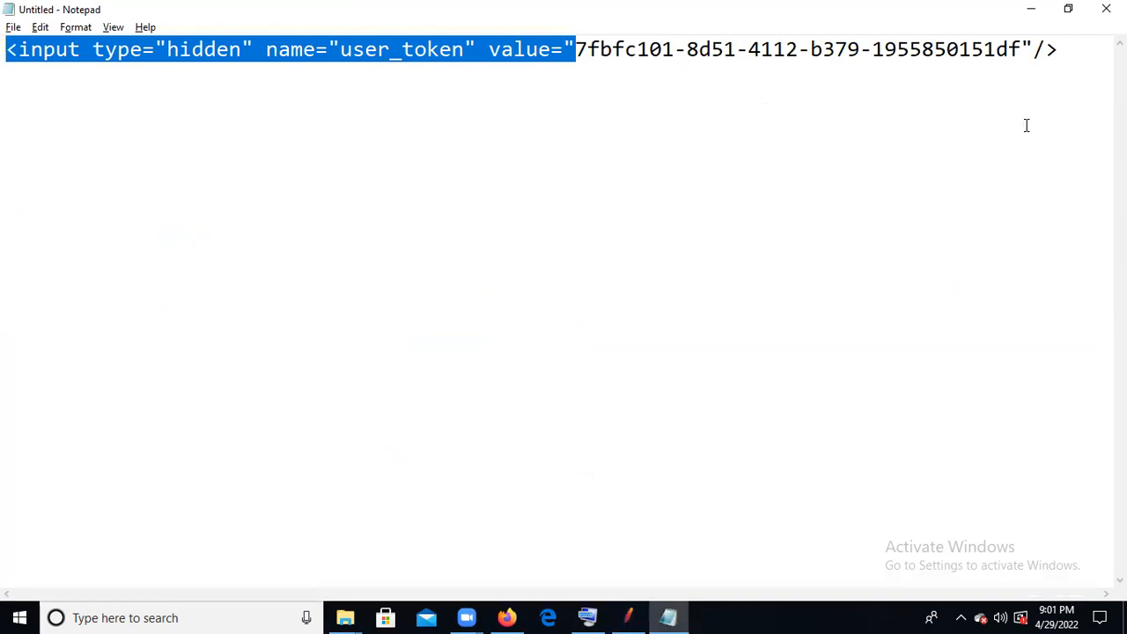
{"action": "key", "text": "ctrl+a"}
{"action": "key", "text": "Delete"}
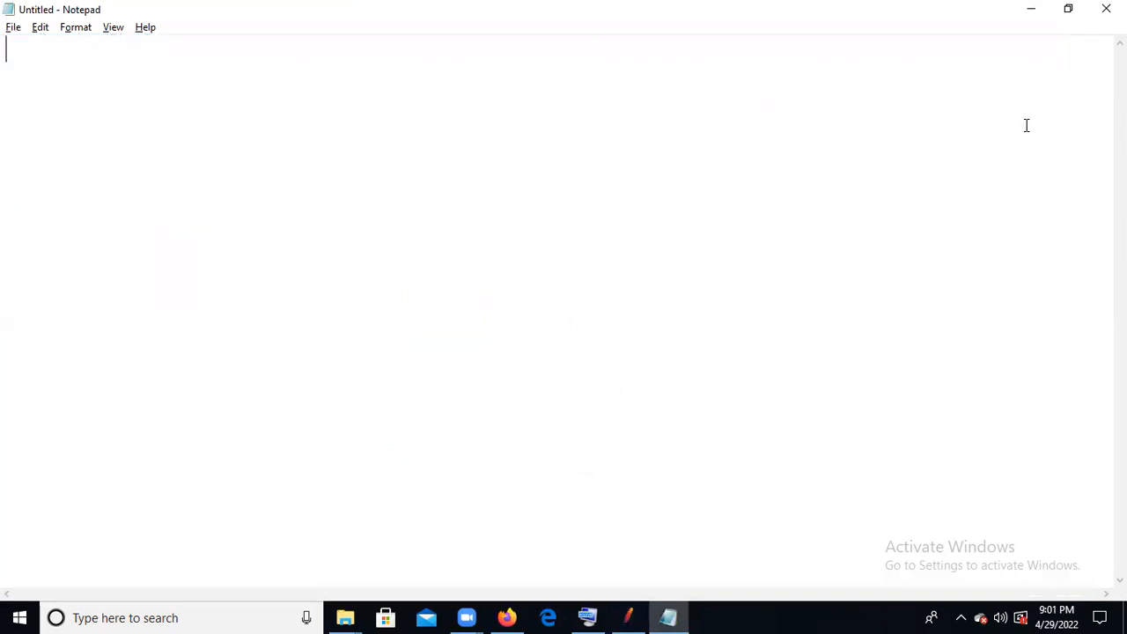
{"action": "type", "text": "Userna"}
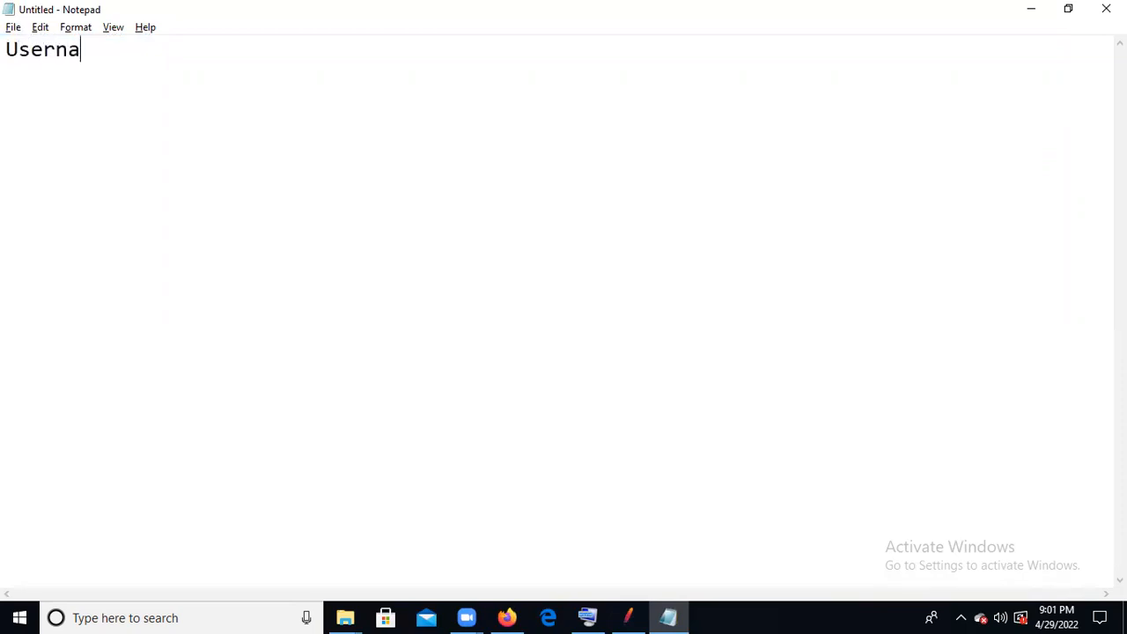
{"action": "type", "text": "me_Param,Pw"}
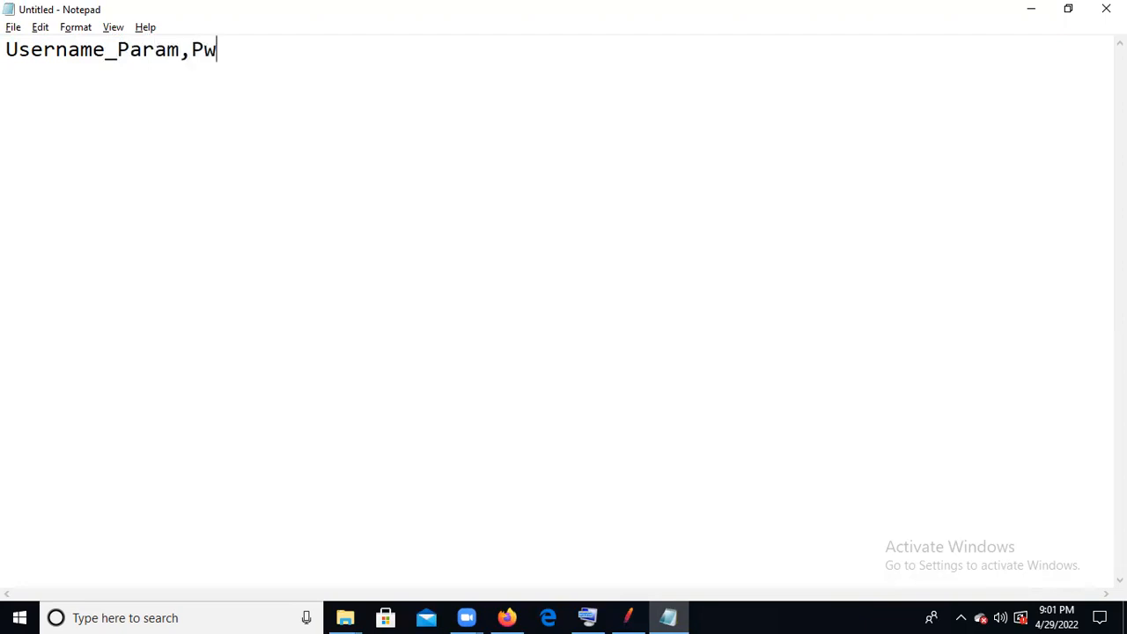
{"action": "type", "text": "d_Param"}
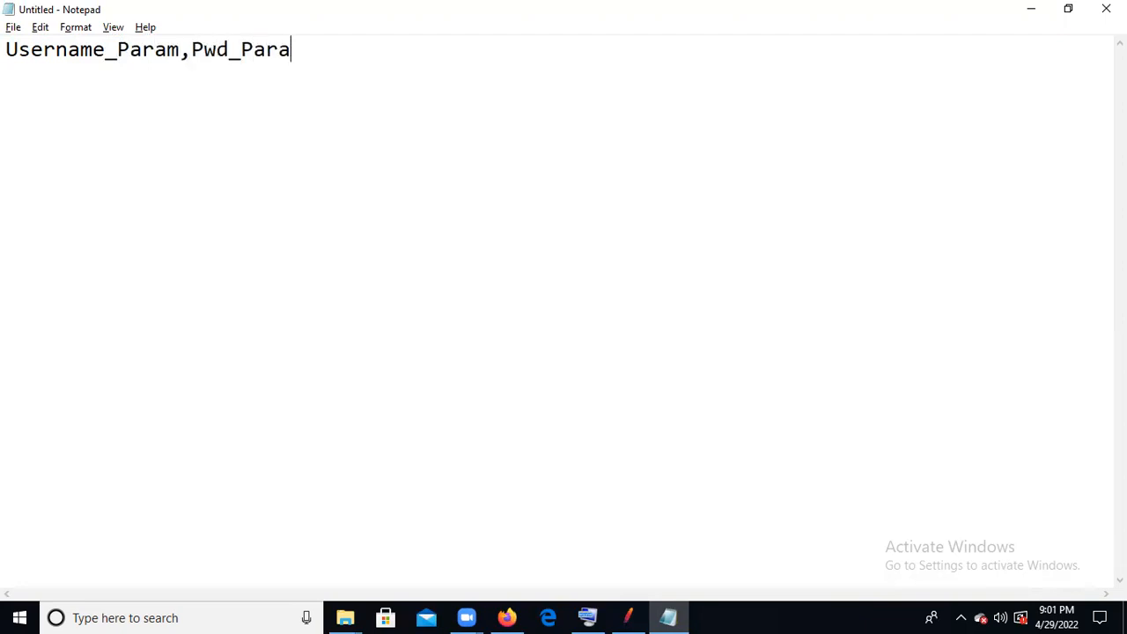
- Add a second line below the header with the login username and the account password separated by a comma
{"action": "key", "text": "Return"}
{"action": "type", "text": "username,username"}
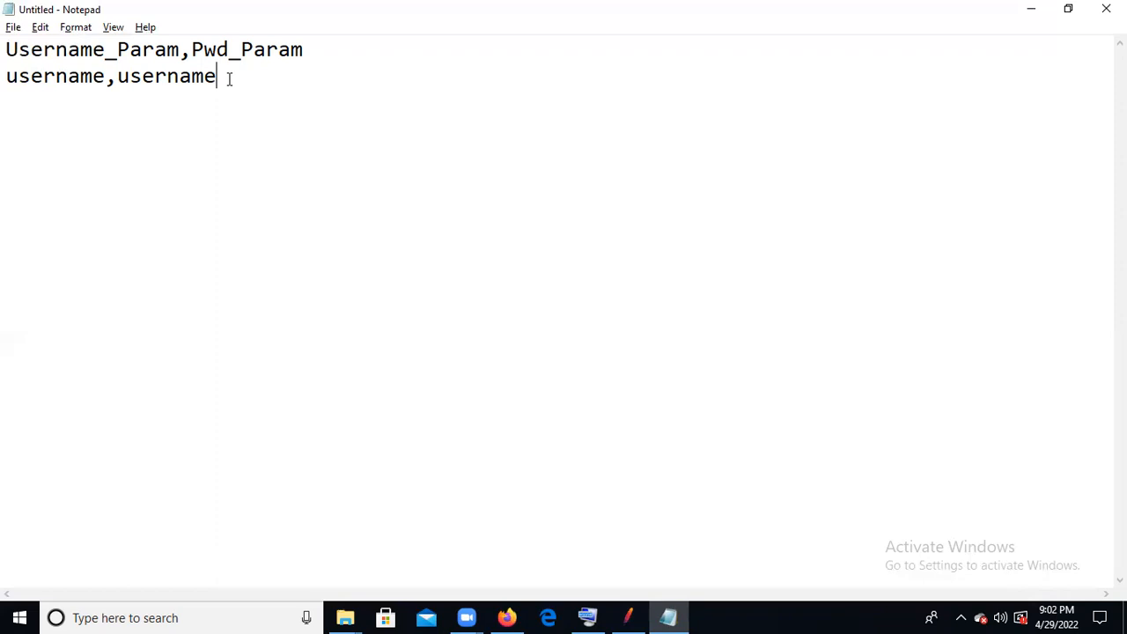
- Save the text file to the Desktop under the name Crendentials
{"action": "left_click", "coordinate": [13, 29]}
{"action": "left_click", "coordinate": [90, 104]}
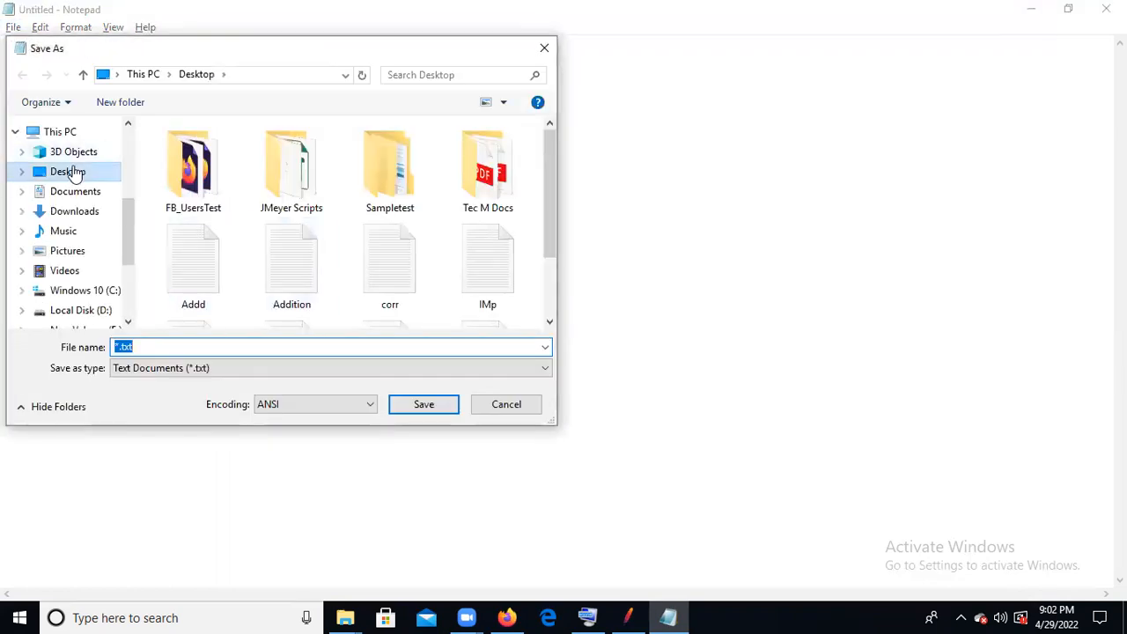
{"action": "left_click", "coordinate": [167, 347]}
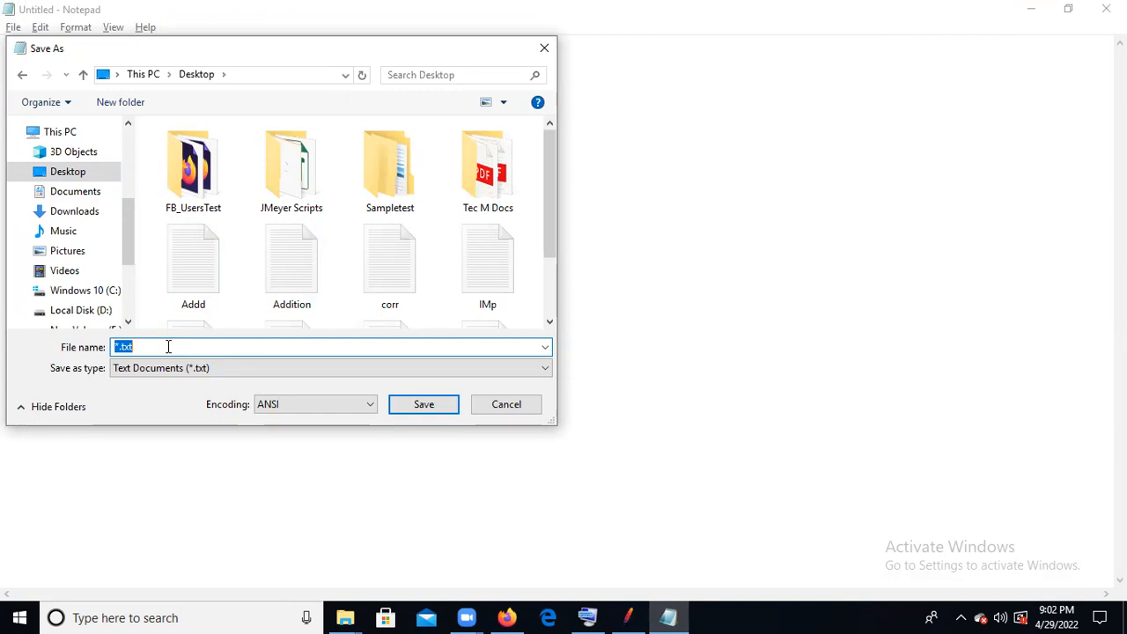
{"action": "type", "text": "Lo"}
{"action": "key", "text": "BackSpace"}
{"action": "key", "text": "BackSpace"}
{"action": "type", "text": "Crende"}
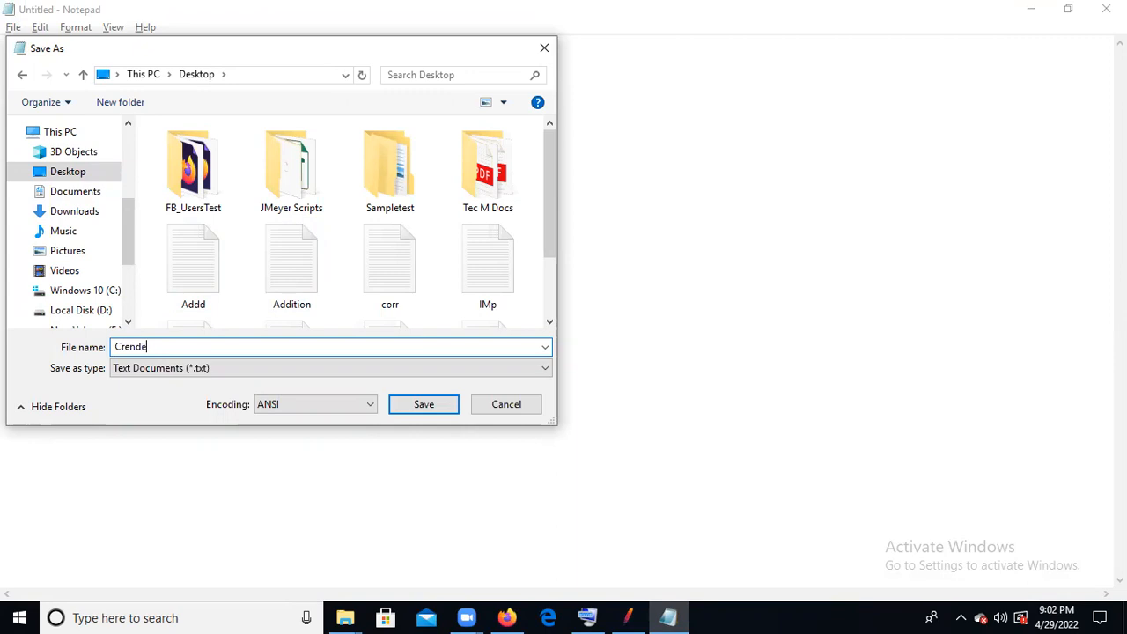
{"action": "type", "text": "ntials"}
{"action": "left_click", "coordinate": [422, 406]}
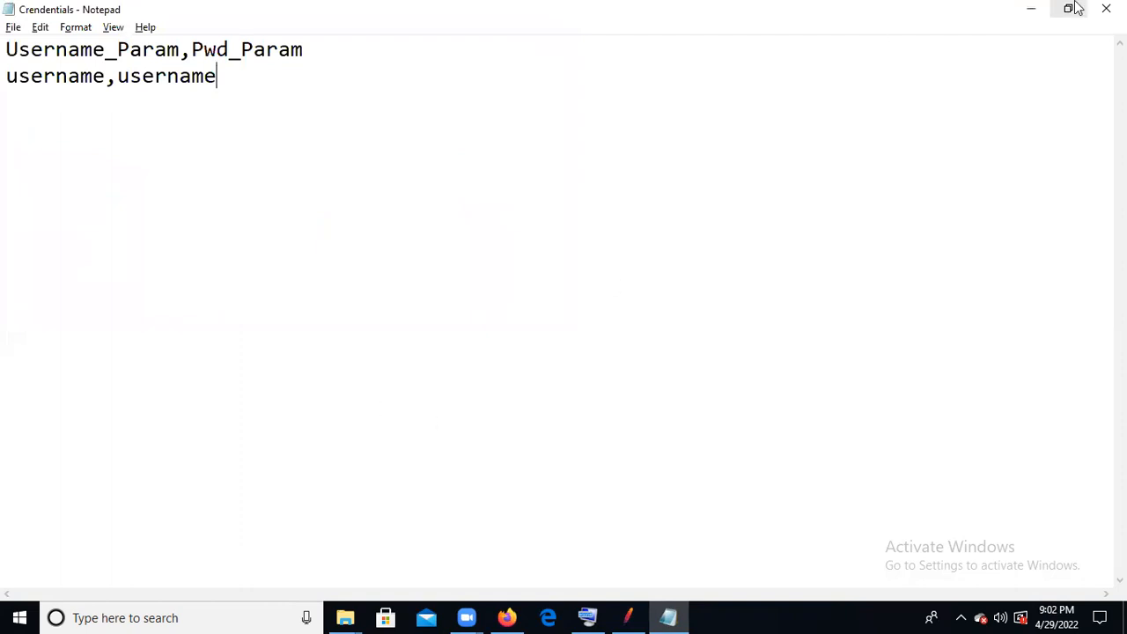
- Back in JMeter, add a CSV Data Set Config to the Thread Group and move it directly above the Thread Group
{"action": "left_click", "coordinate": [1032, 9]}
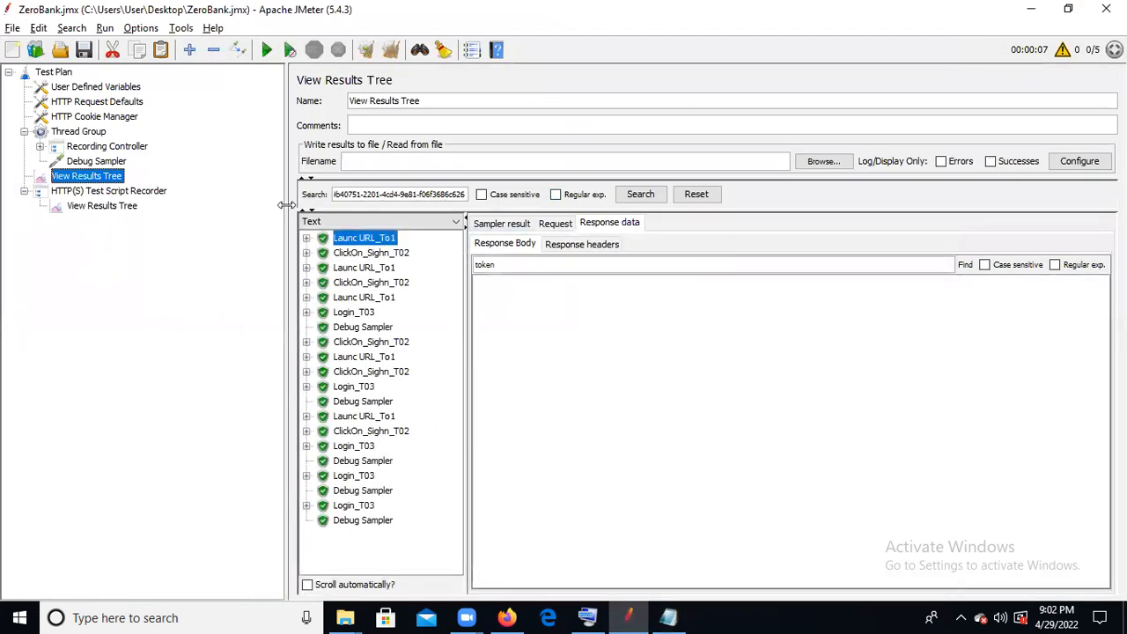
{"action": "left_click", "coordinate": [79, 132]}
{"action": "right_click", "coordinate": [78, 137]}
{"action": "mouse_move", "coordinate": [248, 145]}
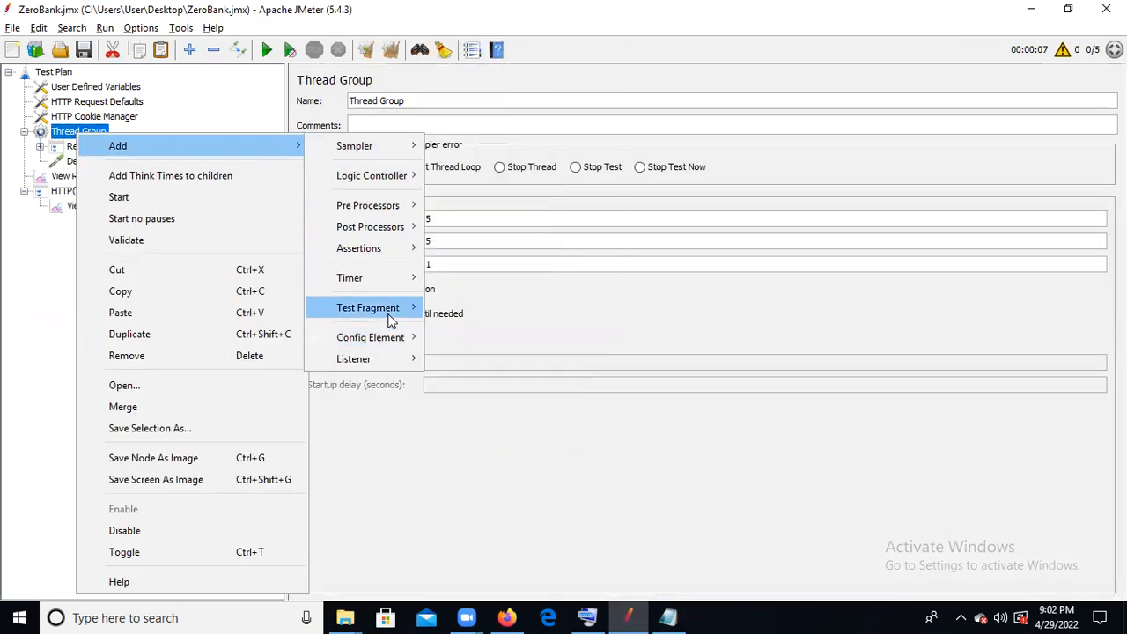
{"action": "mouse_move", "coordinate": [393, 340]}
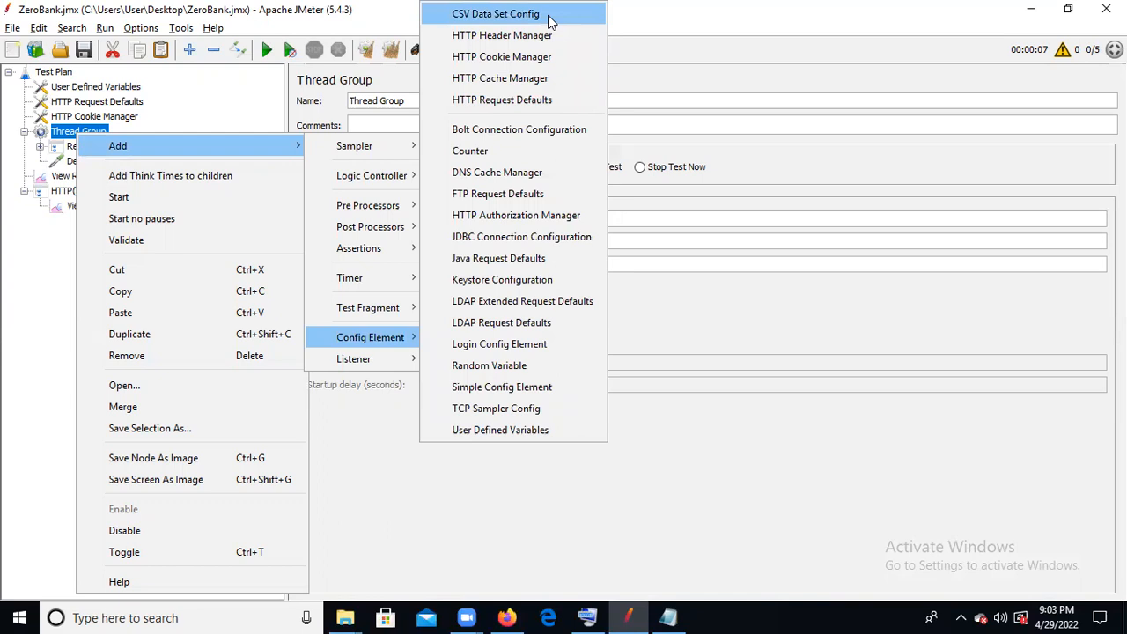
{"action": "left_click", "coordinate": [496, 15]}
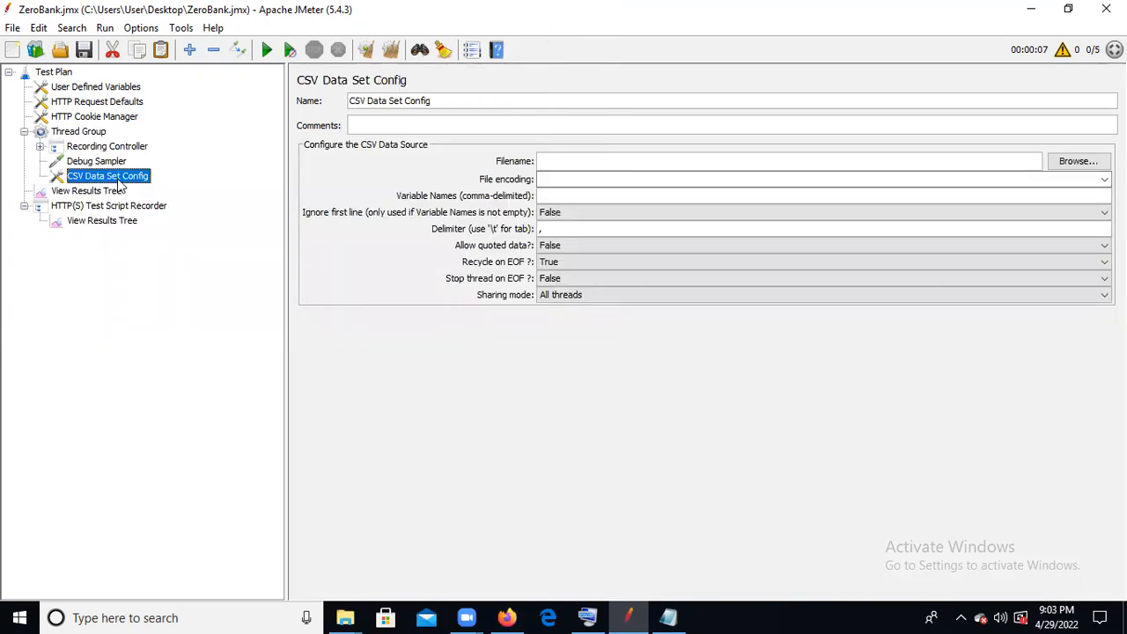
{"action": "left_click_drag", "start_coordinate": [113, 182], "coordinate": [112, 132]}
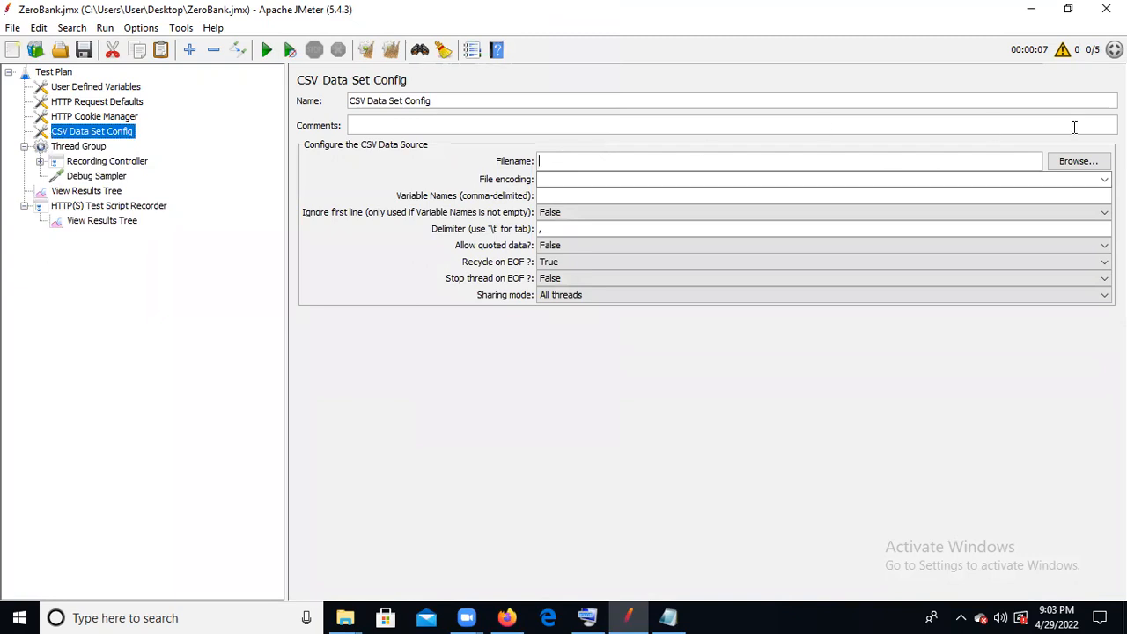
- Load Crendentials.txt from the Desktop as the CSV data source and set its file encoding to UTF-8
{"action": "left_click", "coordinate": [1076, 163]}
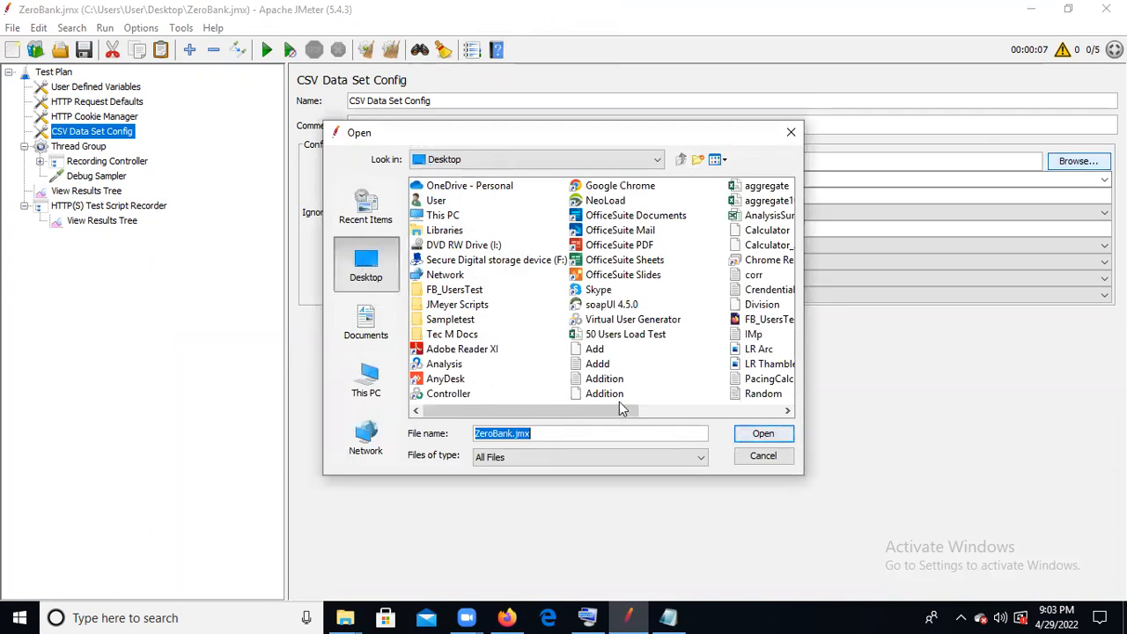
{"action": "left_click", "coordinate": [602, 381]}
{"action": "key", "text": "c"}
{"action": "key", "text": "c"}
{"action": "key", "text": "c"}
{"action": "key", "text": "c"}
{"action": "key", "text": "c"}
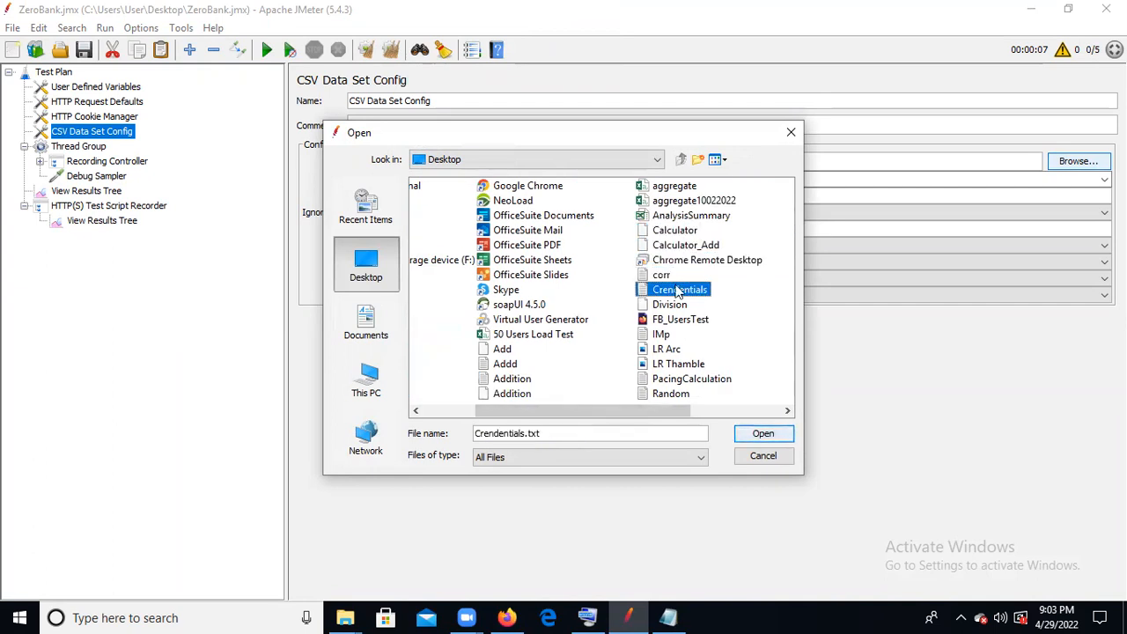
{"action": "left_click", "coordinate": [760, 433]}
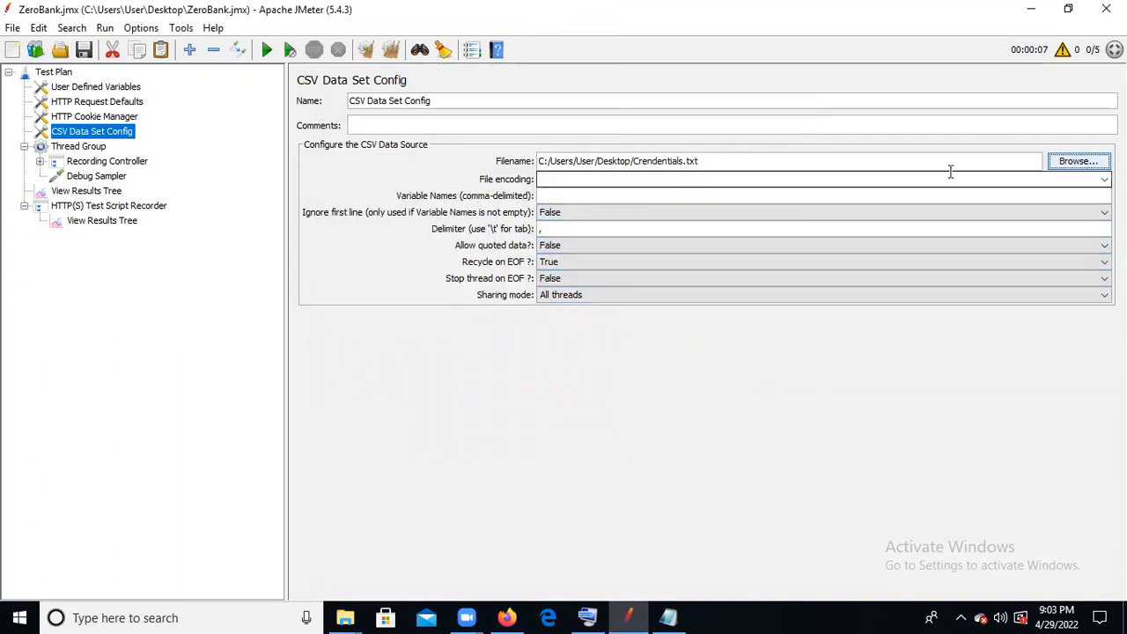
{"action": "left_click", "coordinate": [1104, 180]}
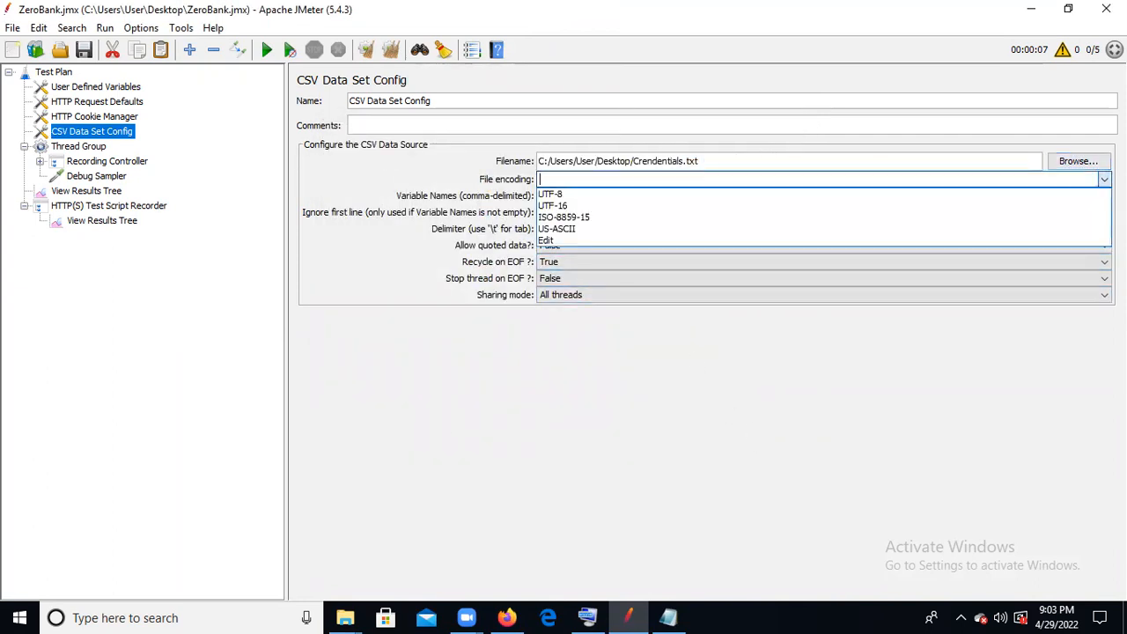
{"action": "left_click", "coordinate": [700, 193]}
- Copy the header line from the Crendentials file in Notepad and set the CSV variable names to Username_Param,Pwd_Param
{"action": "left_click", "coordinate": [578, 195]}
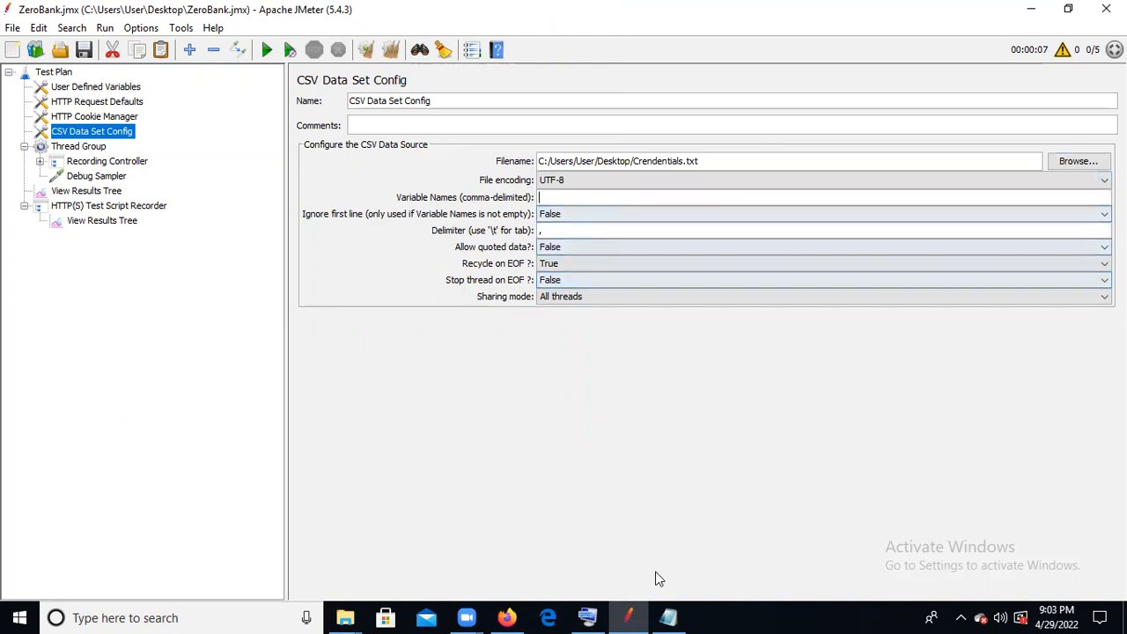
{"action": "left_click", "coordinate": [670, 617]}
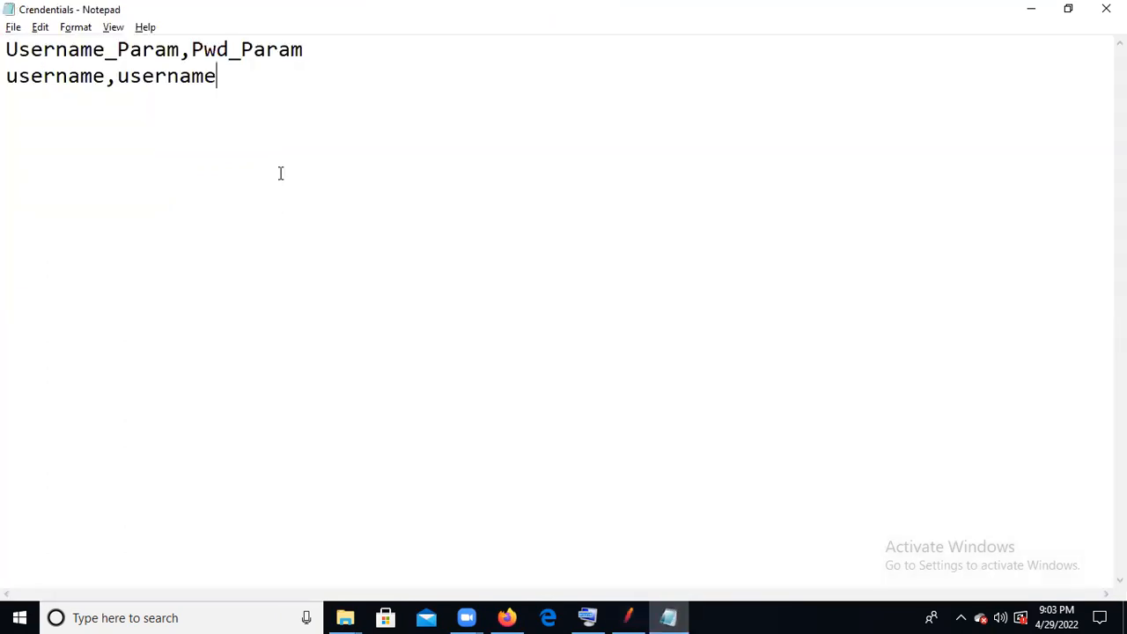
{"action": "left_click_drag", "start_coordinate": [310, 46], "coordinate": [8, 47]}
{"action": "key", "text": "ctrl+c"}
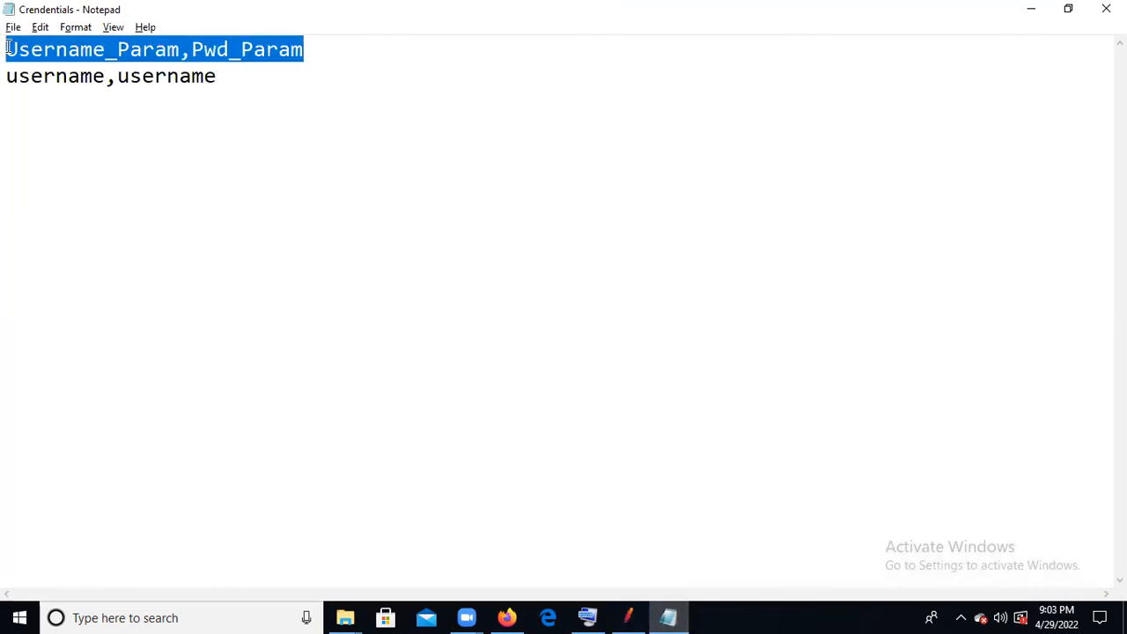
{"action": "key", "text": "alt+Tab"}
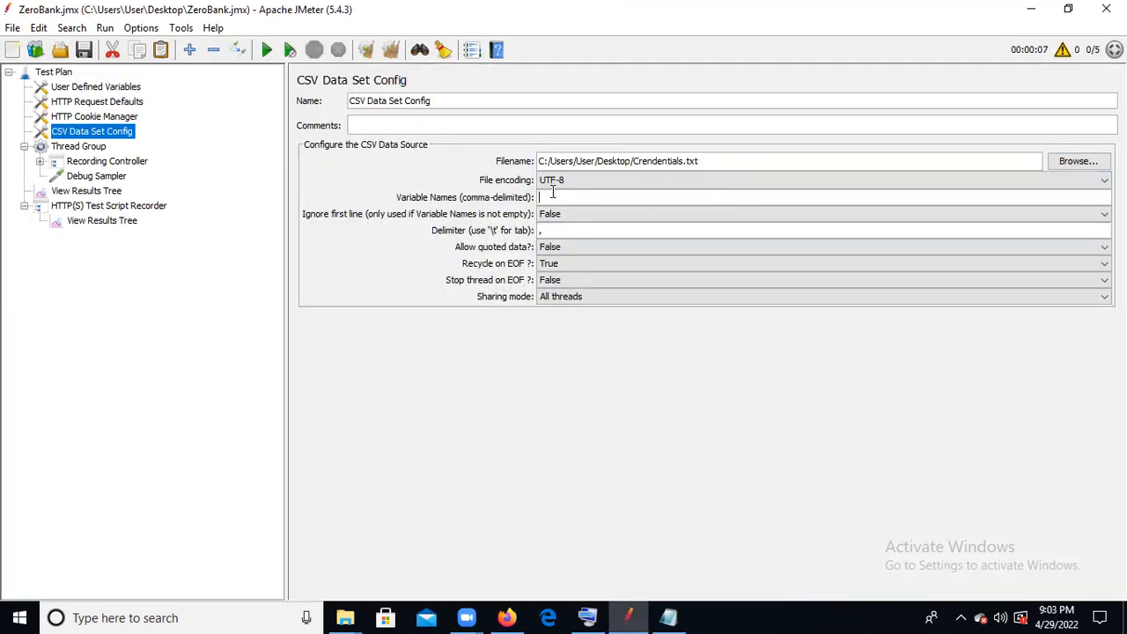
{"action": "key", "text": "ctrl+v"}
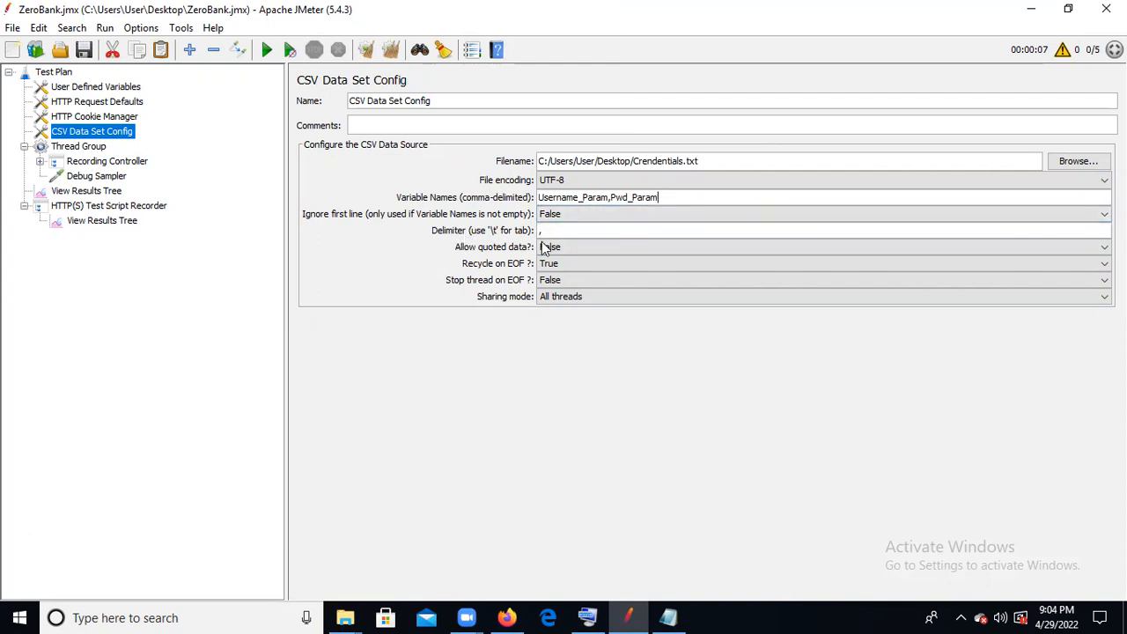
{"action": "left_click", "coordinate": [565, 230]}
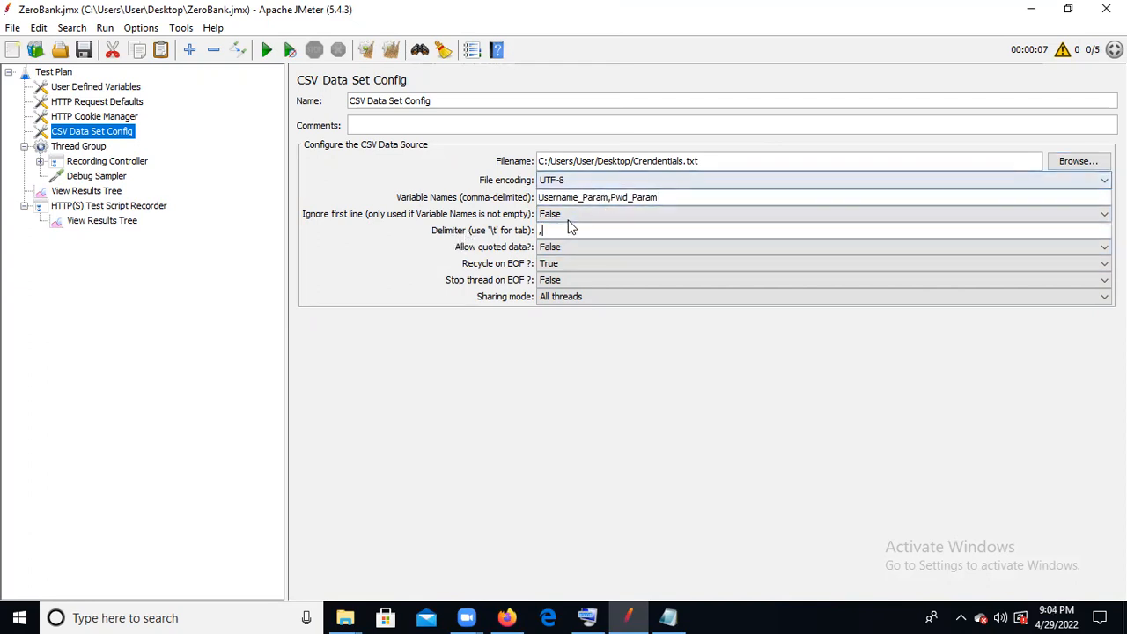
- Try another delimiter in the CSV Data Set Config and restore the comma
{"action": "key", "text": "BackSpace"}
{"action": "type", "text": ";"}
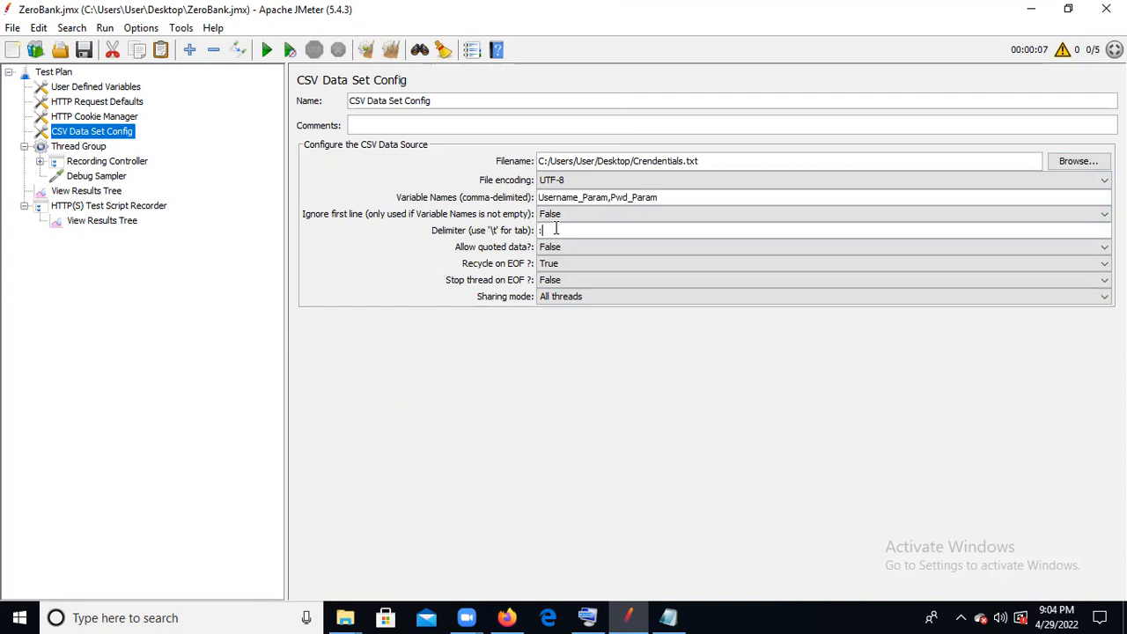
{"action": "key", "text": "BackSpace"}
{"action": "type", "text": ","}
- Set the CSV Data Set Config to ignore the first line (True) and save the test plan
{"action": "left_click", "coordinate": [617, 218]}
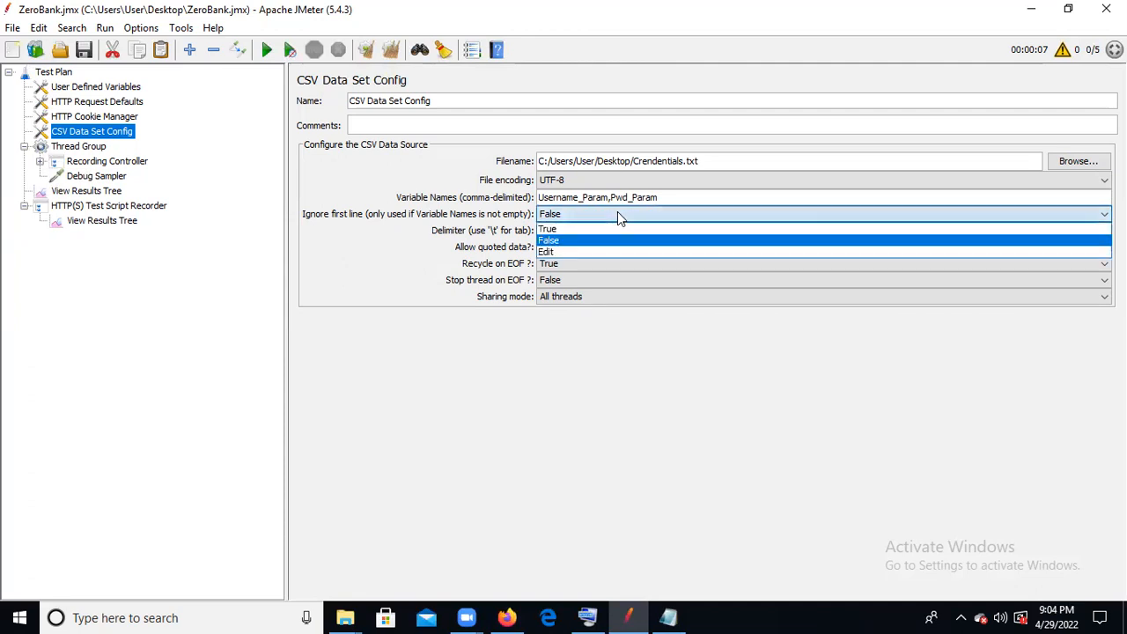
{"action": "left_click", "coordinate": [579, 228]}
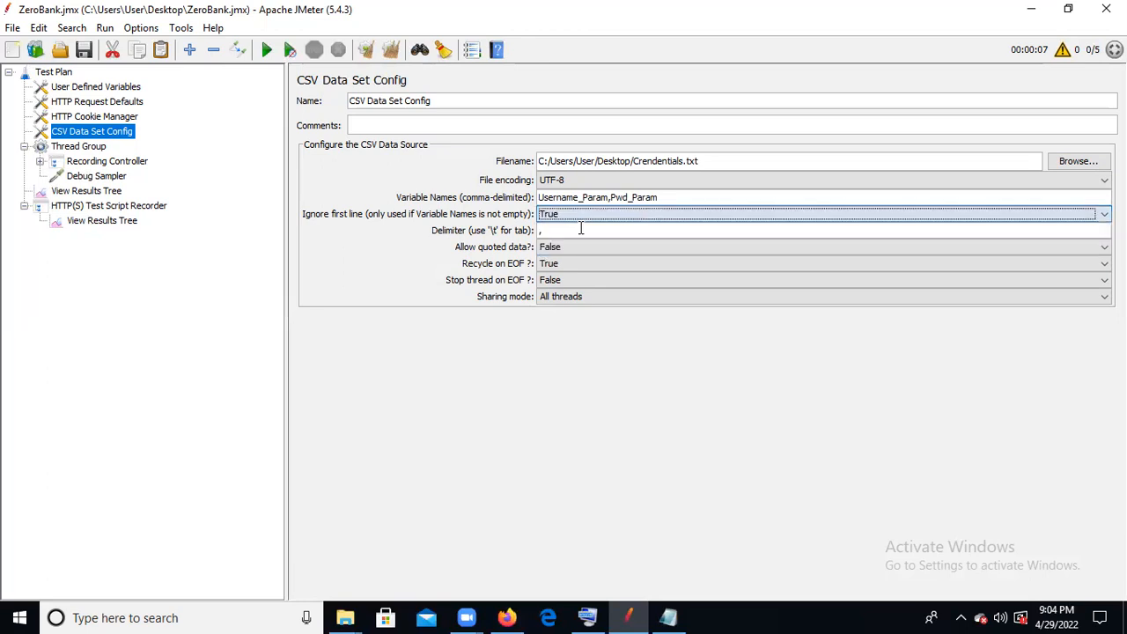
{"action": "left_click", "coordinate": [90, 51]}
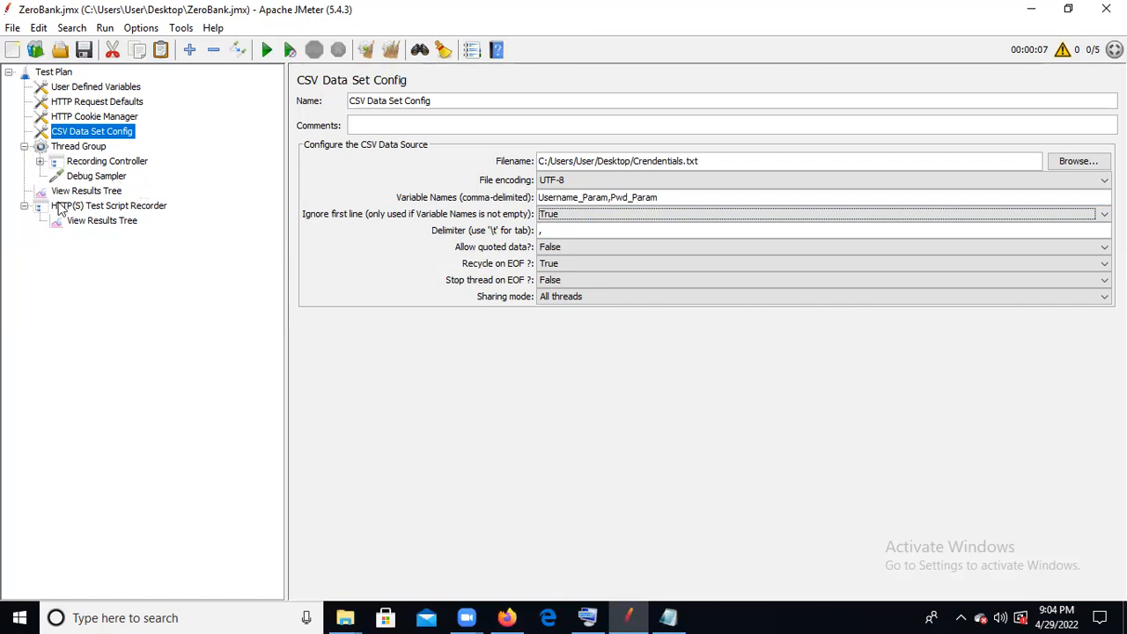
- Disable the User Parameters element under the Login_T03-15 request in the Recording Controller
{"action": "left_click", "coordinate": [40, 161]}
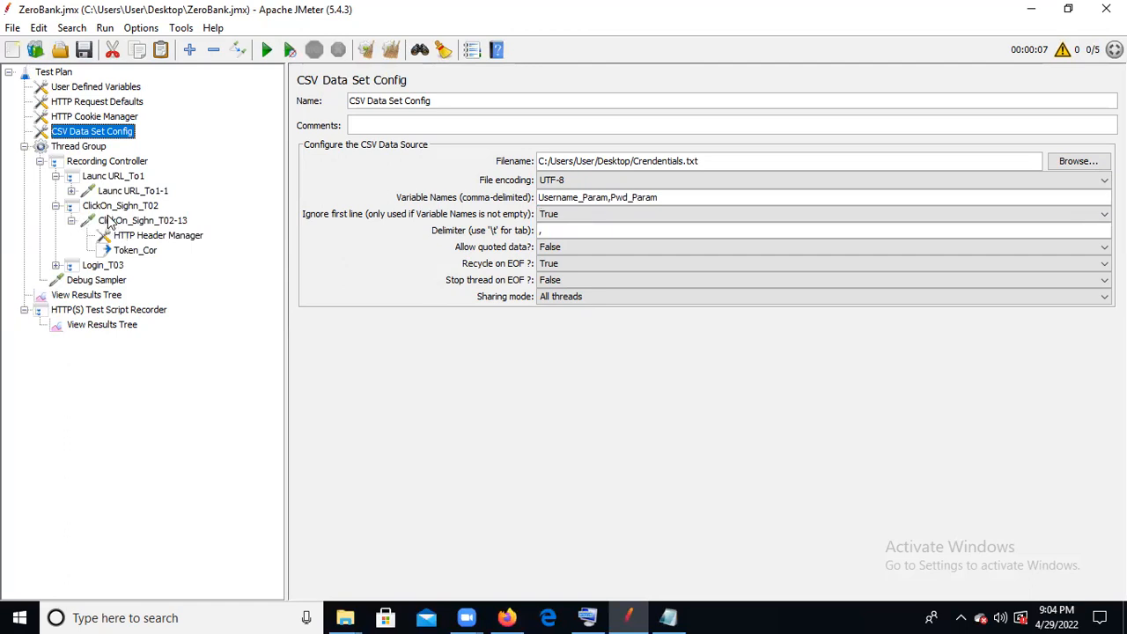
{"action": "left_click", "coordinate": [56, 265]}
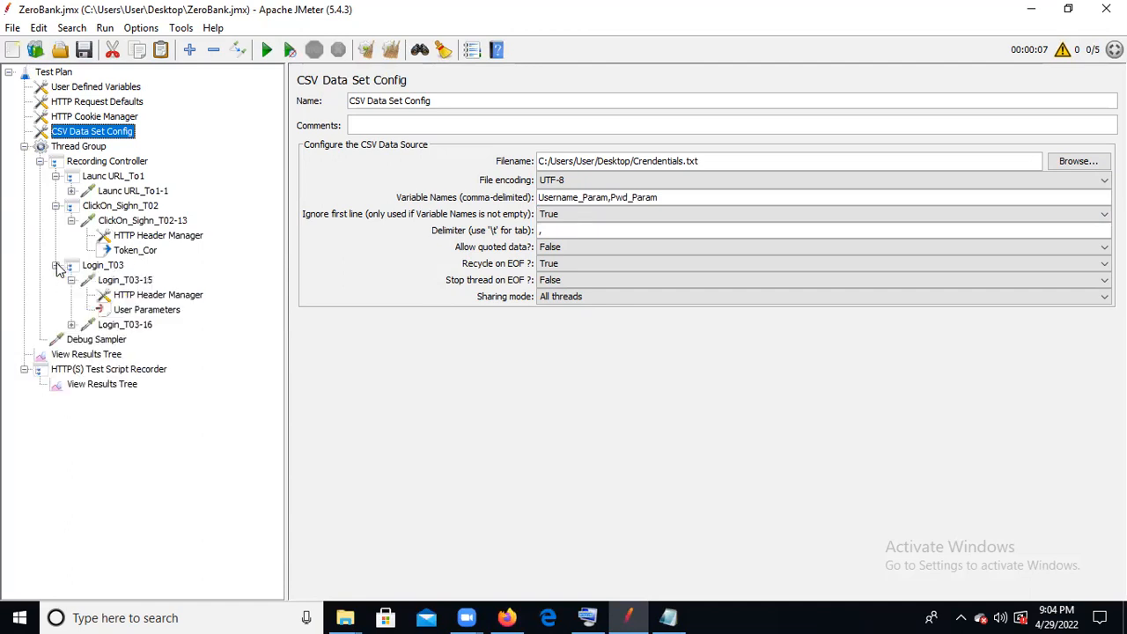
{"action": "left_click", "coordinate": [173, 318]}
{"action": "right_click", "coordinate": [173, 321]}
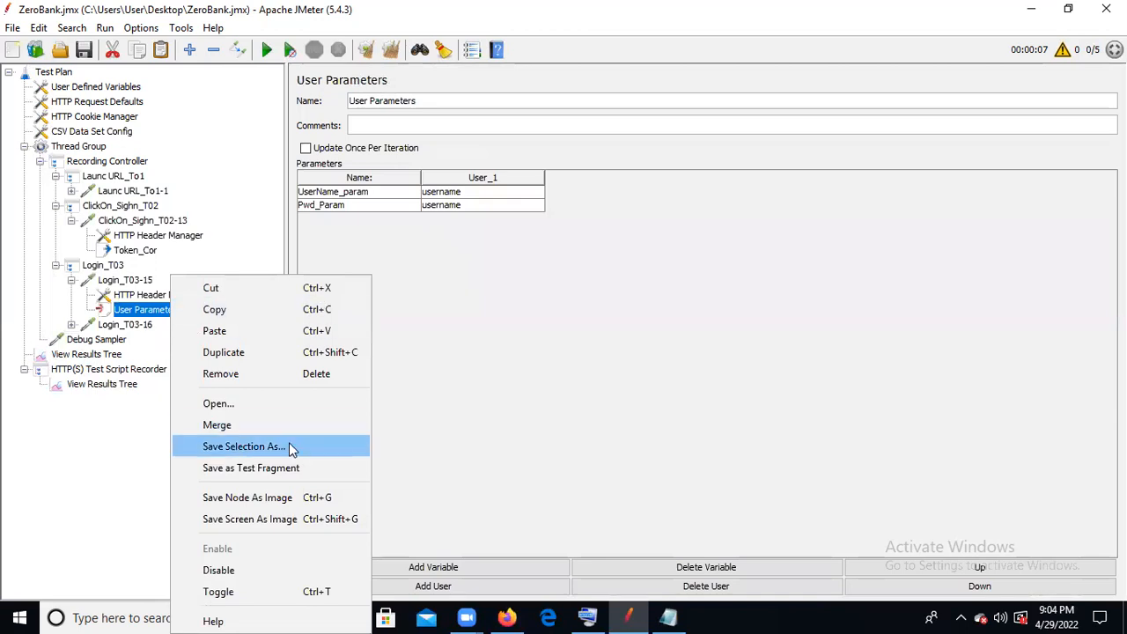
{"action": "left_click", "coordinate": [243, 572]}
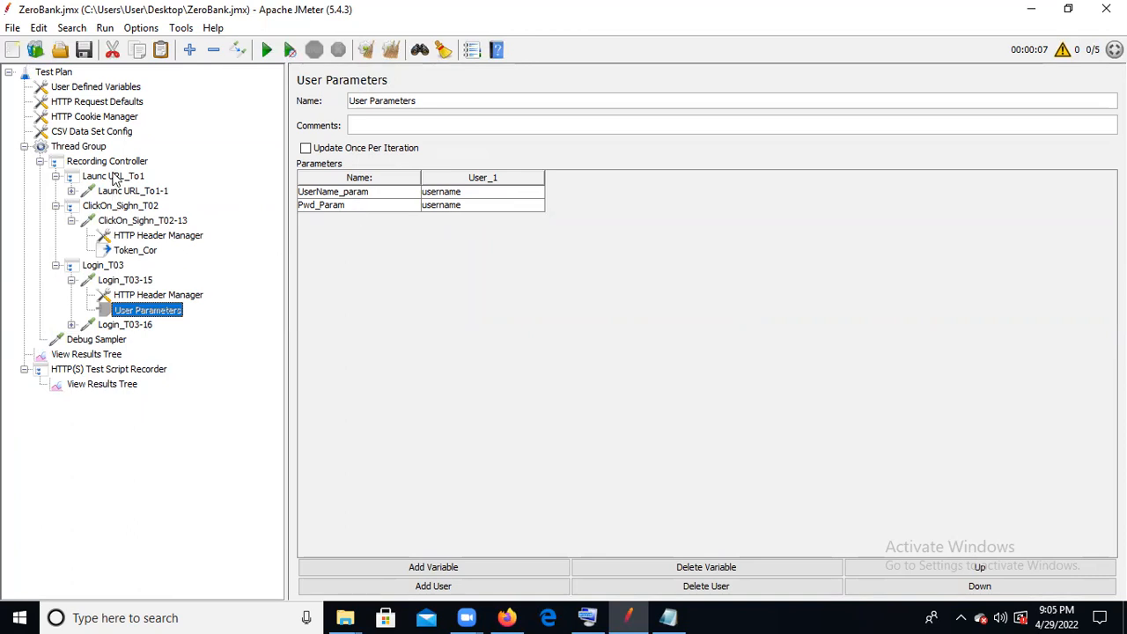
- Change the first variable name in the CSV Data Set Config to UserName_Param
{"action": "left_click", "coordinate": [95, 132]}
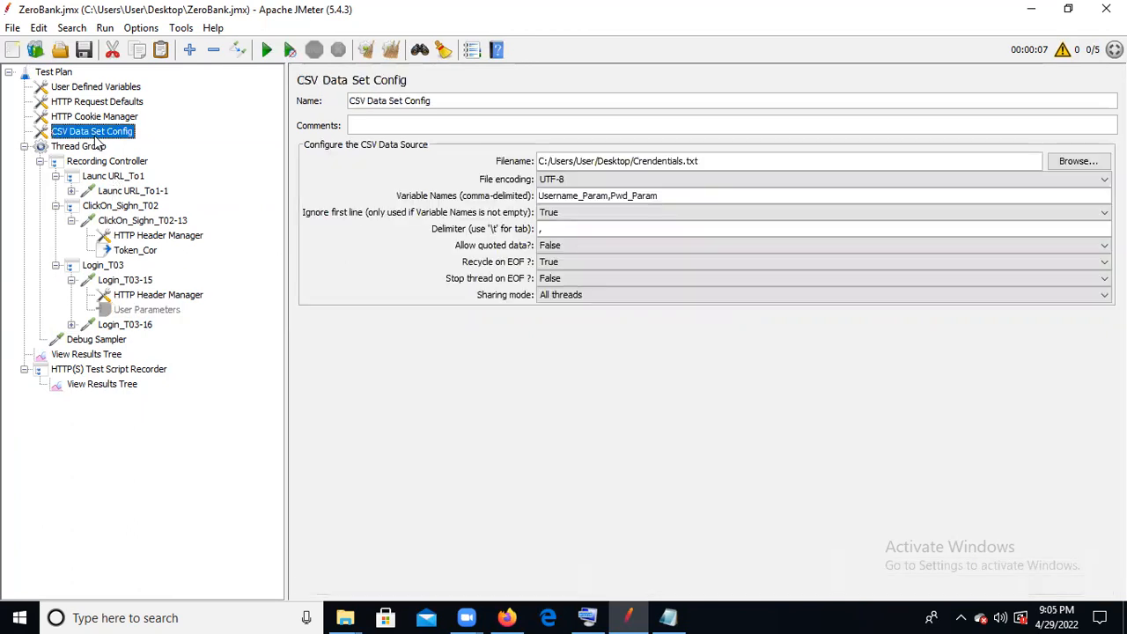
{"action": "left_click", "coordinate": [561, 195]}
{"action": "key", "text": "BackSpace"}
{"action": "type", "text": "N"}
{"action": "left_click", "coordinate": [682, 197]}
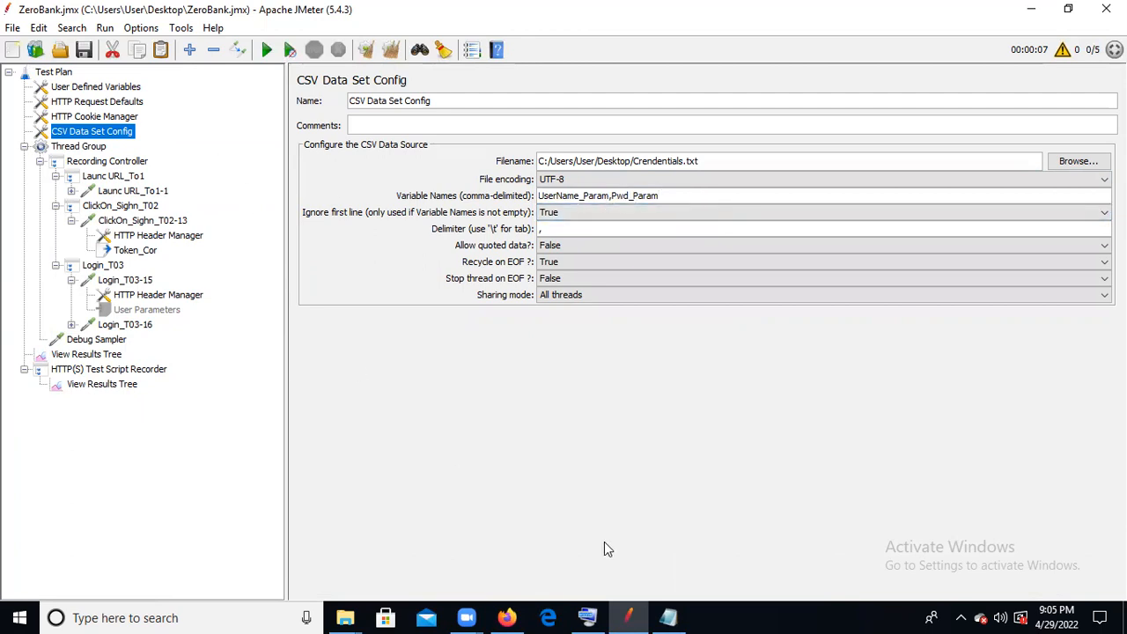
- Correct the header in the Crendentials Notepad file to UserName_Param, close the file, and save the JMeter test plan
{"action": "left_click", "coordinate": [672, 617]}
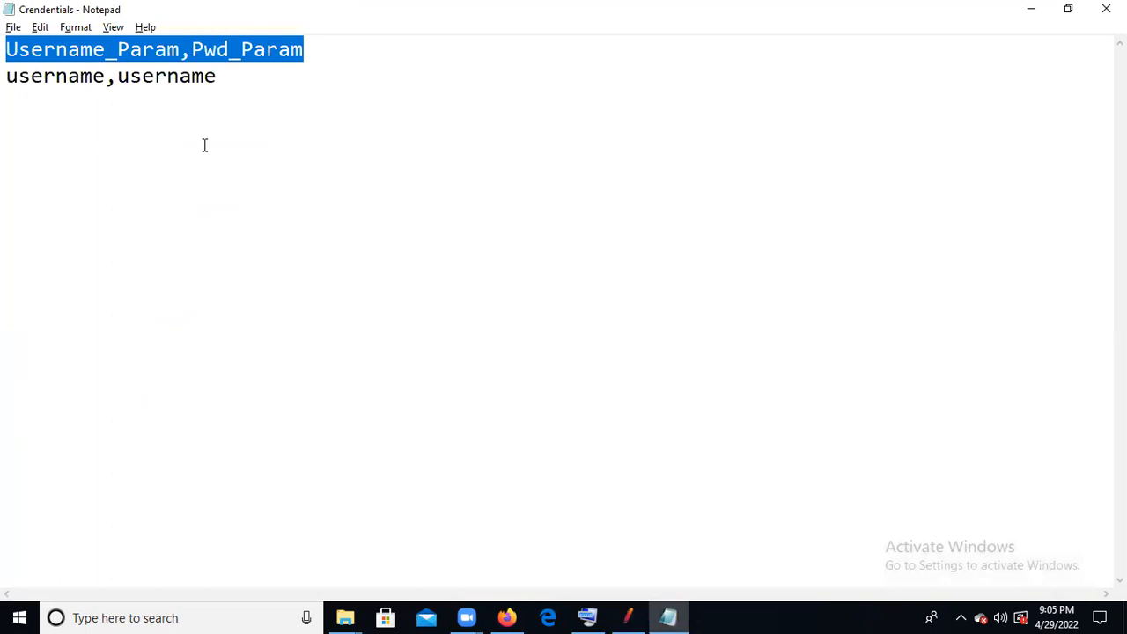
{"action": "left_click", "coordinate": [67, 49]}
{"action": "key", "text": "BackSpace"}
{"action": "type", "text": "N"}
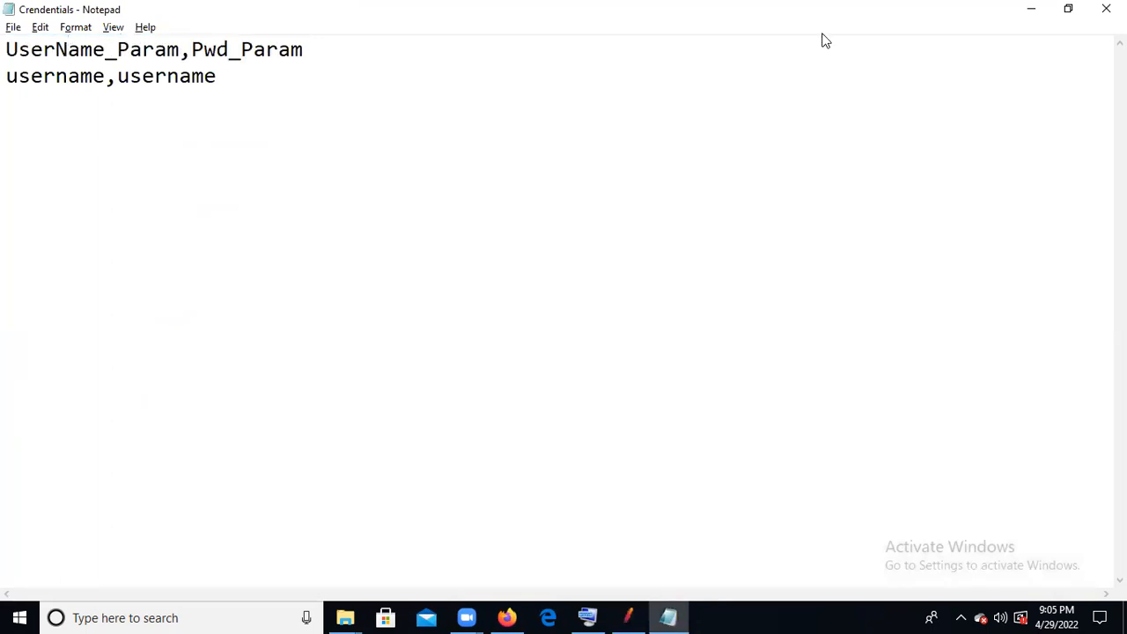
{"action": "left_click", "coordinate": [1106, 8]}
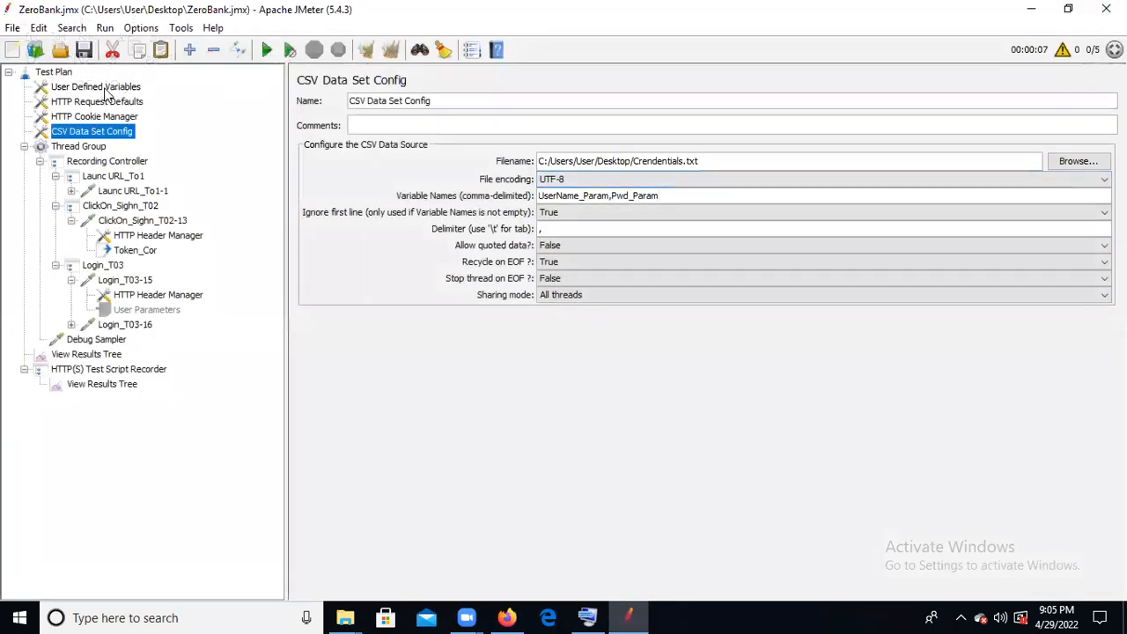
{"action": "left_click", "coordinate": [85, 51]}
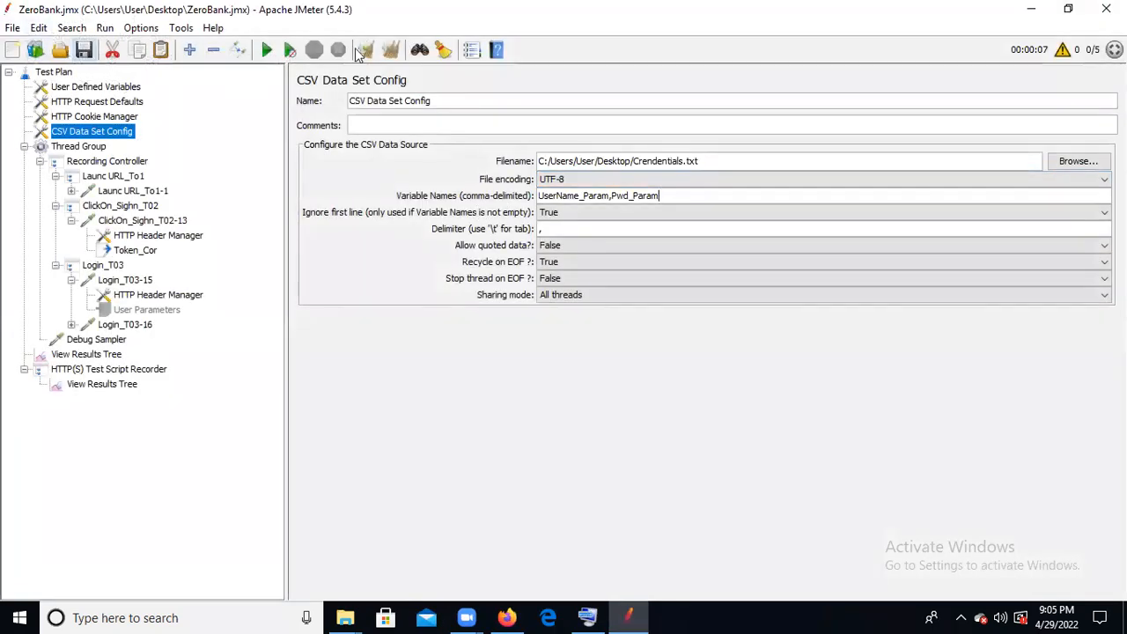
- Clear the old results in View Results Tree and set the Thread Group's number of threads to 1
{"action": "left_click", "coordinate": [91, 356]}
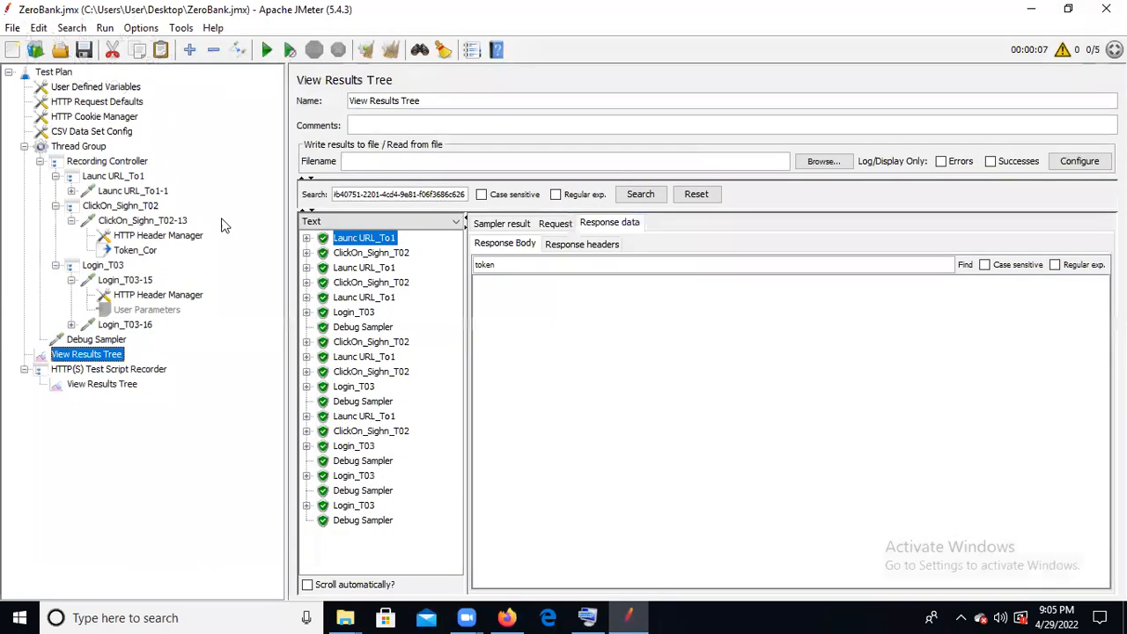
{"action": "left_click", "coordinate": [367, 50]}
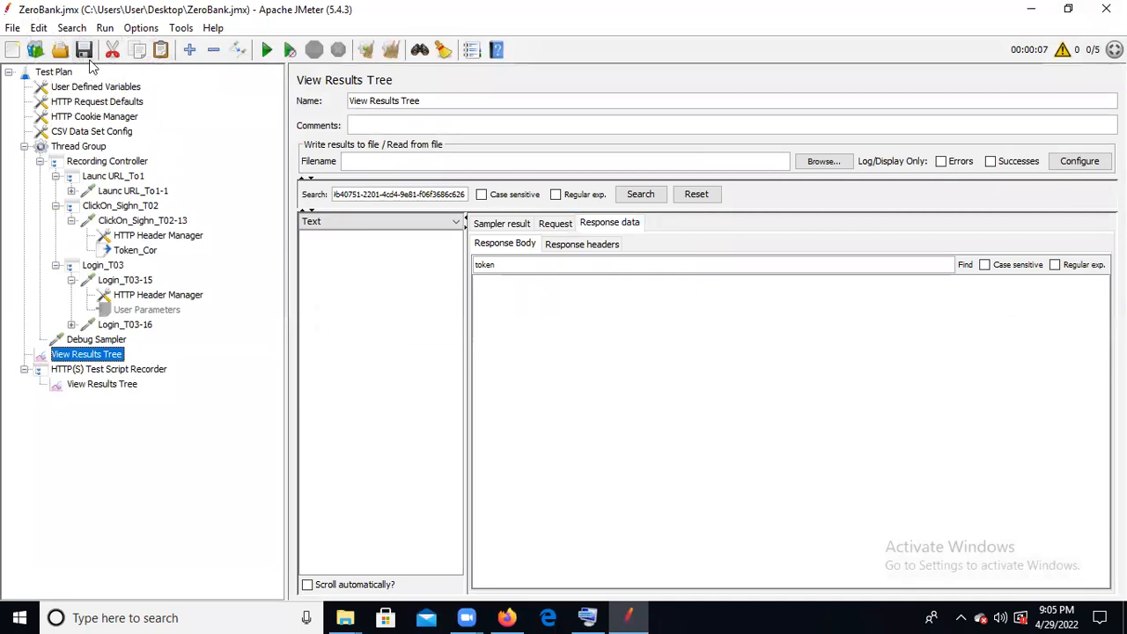
{"action": "left_click", "coordinate": [81, 148]}
{"action": "left_click", "coordinate": [460, 221]}
{"action": "key", "text": "BackSpace"}
{"action": "type", "text": "1"}
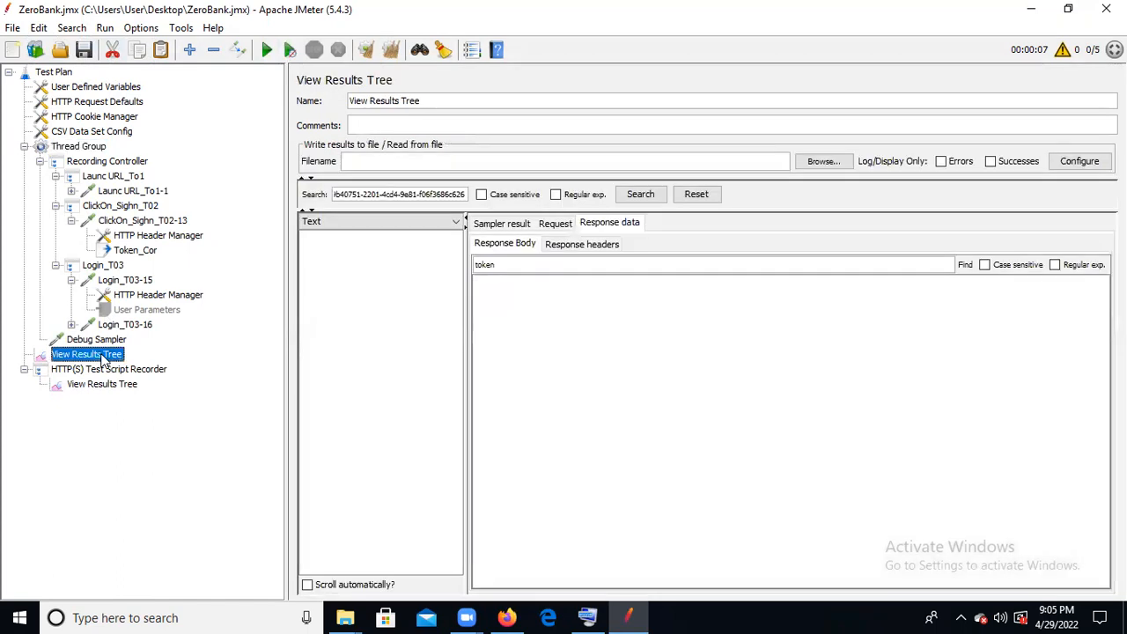
- Run the test and check the Debug Sampler's response data against the disabled User Parameters and the CSV Data Set Config
{"action": "left_click", "coordinate": [99, 356]}
{"action": "left_click", "coordinate": [267, 50]}
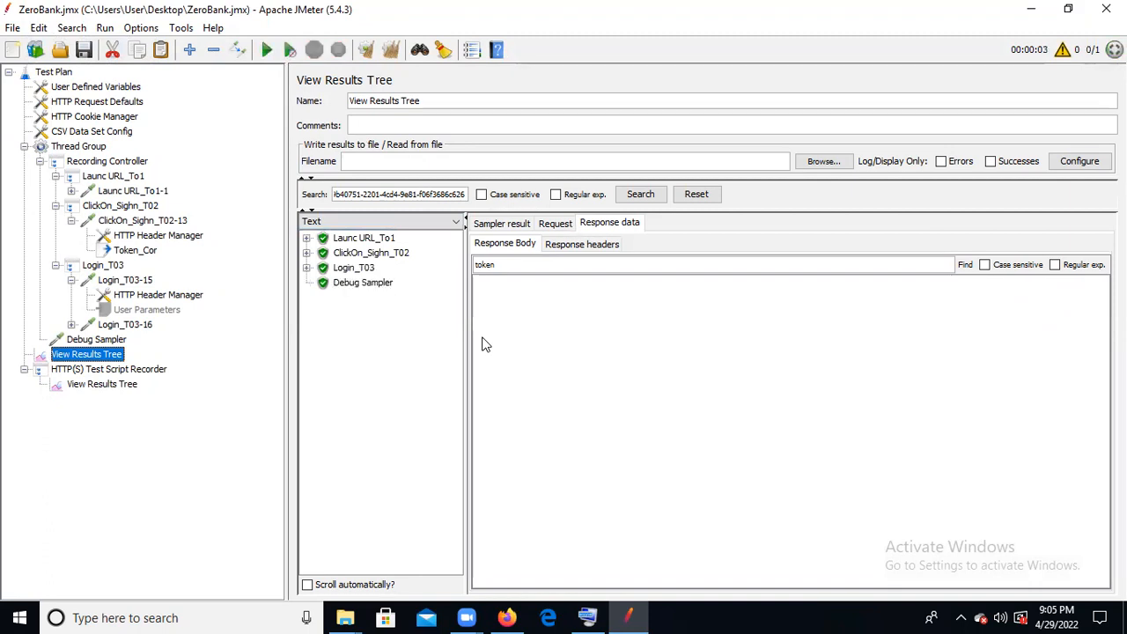
{"action": "left_click", "coordinate": [362, 283]}
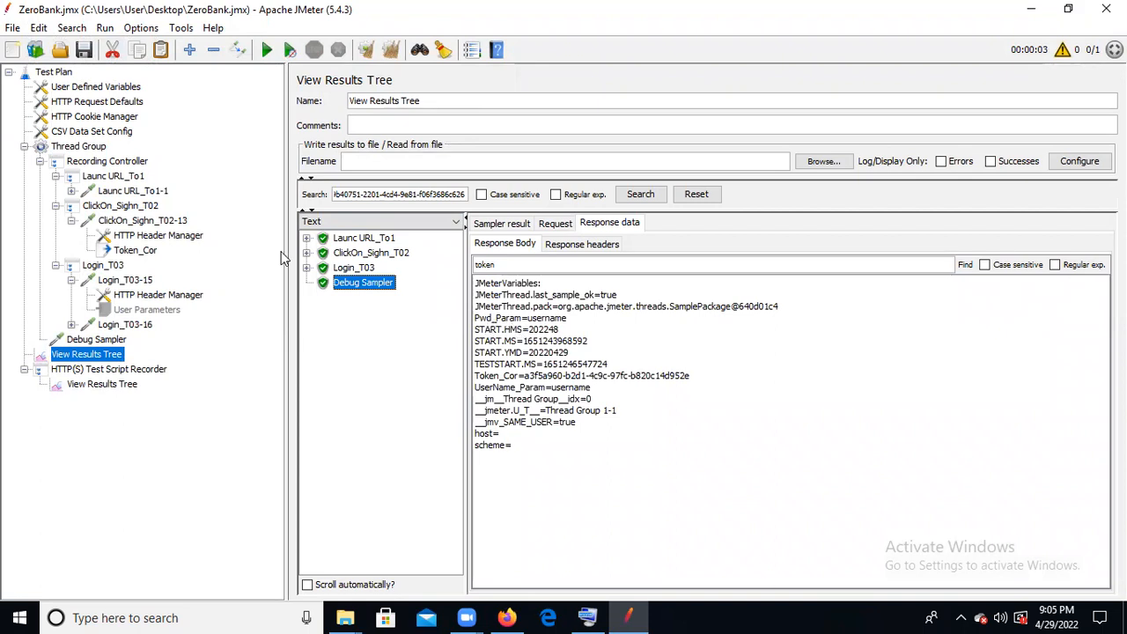
{"action": "left_click", "coordinate": [148, 310]}
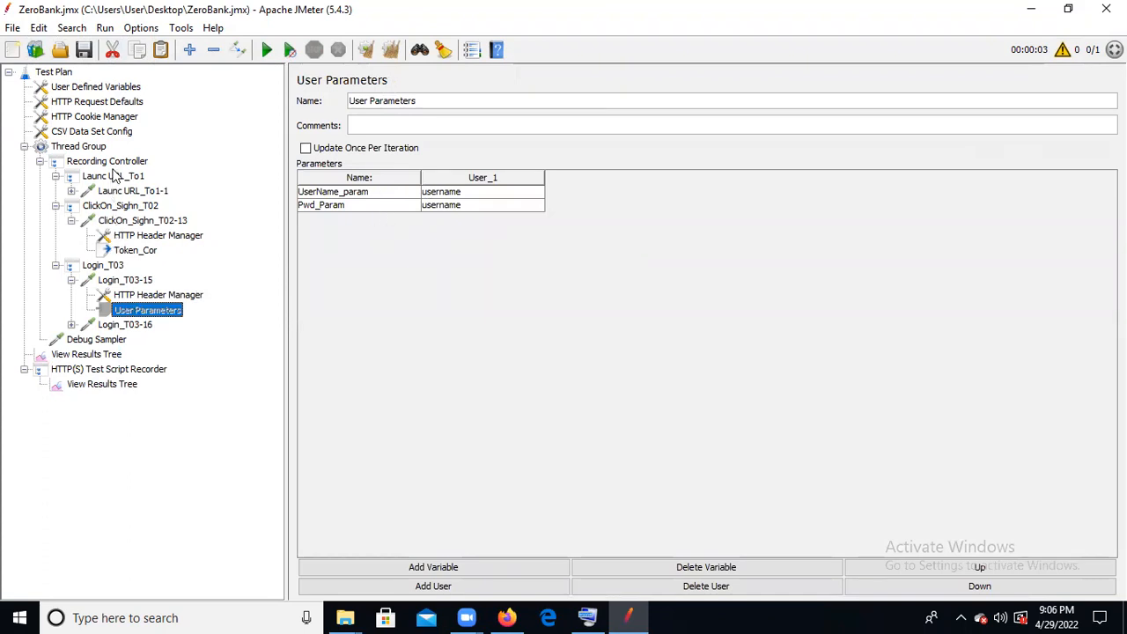
{"action": "left_click", "coordinate": [99, 136]}
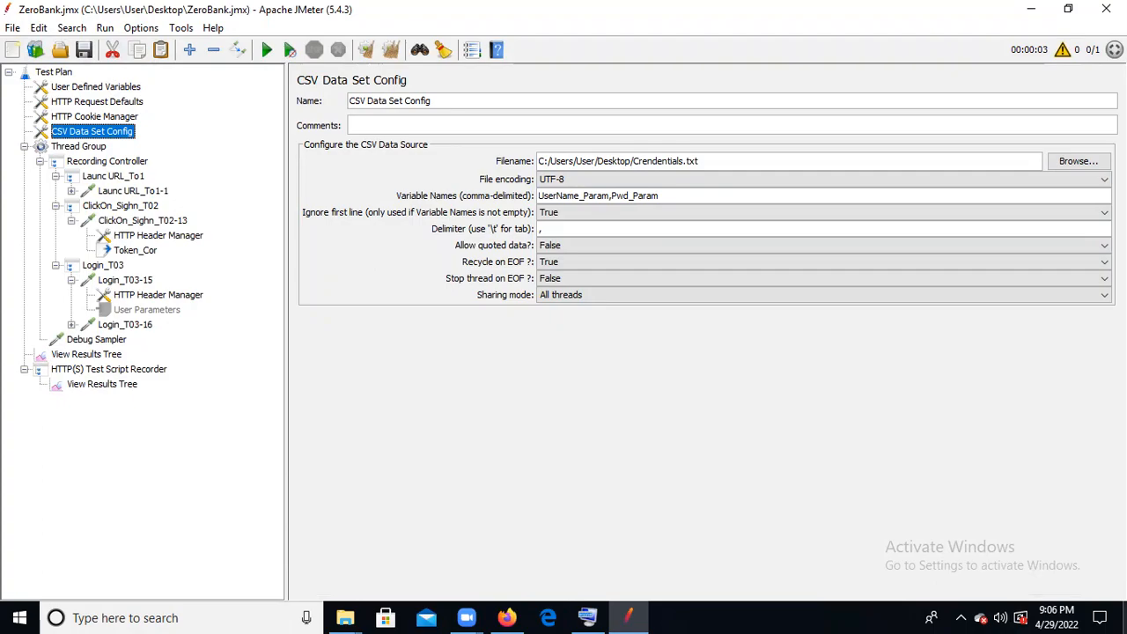
- Open Crendentials from the Desktop, append 1 to the username value, modify the password value, and save and close the file
{"action": "left_click", "coordinate": [1126, 619]}
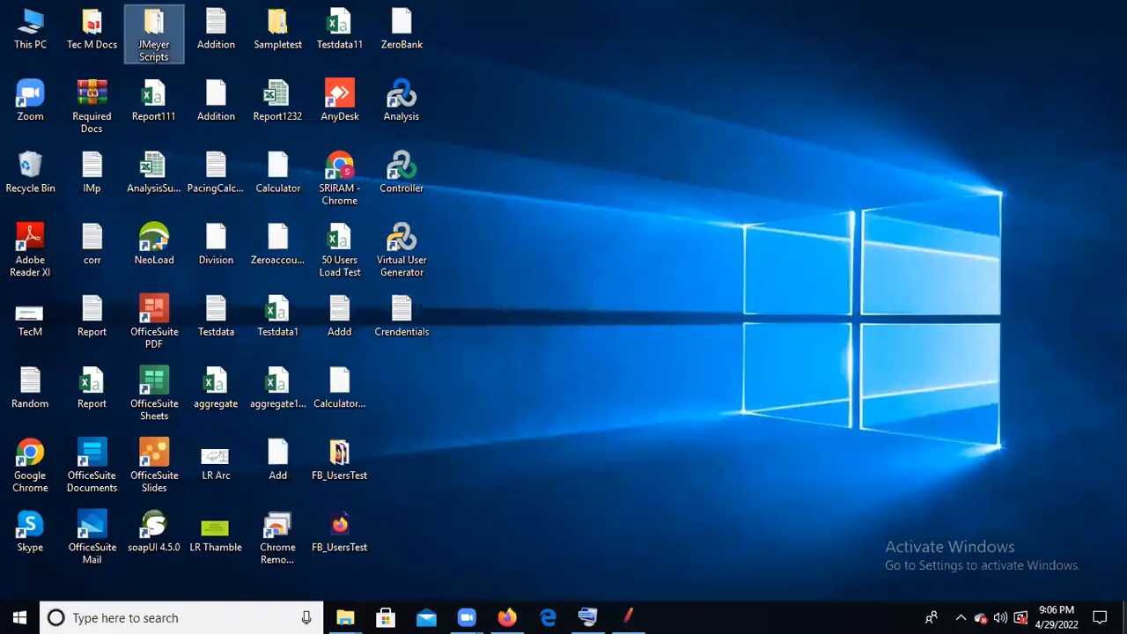
{"action": "double_click", "coordinate": [394, 308]}
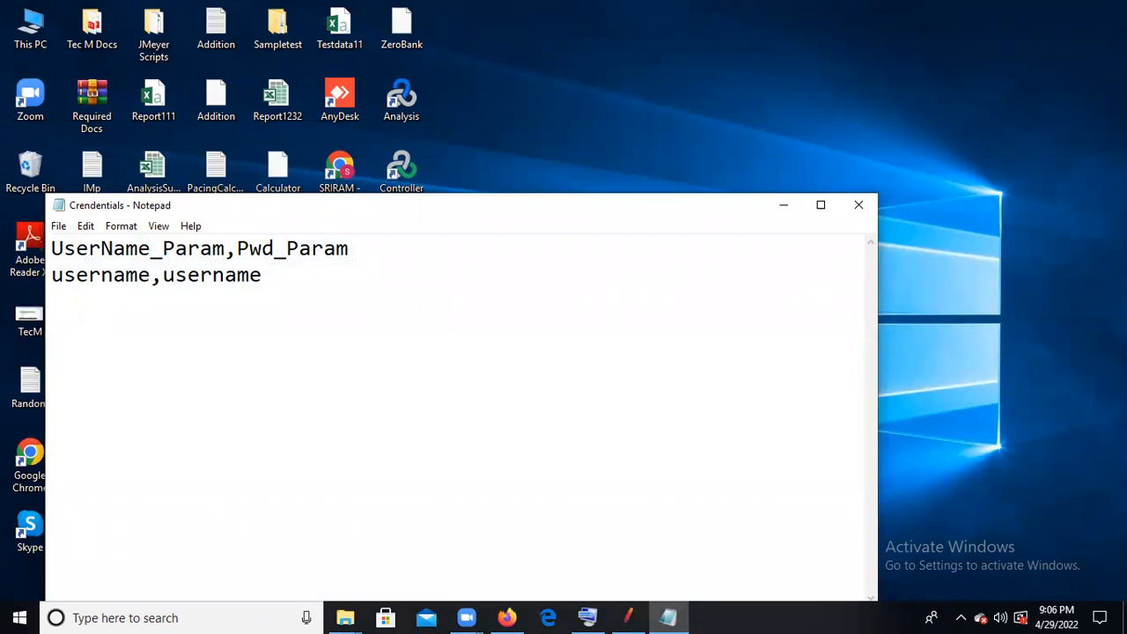
{"action": "left_click", "coordinate": [151, 275]}
{"action": "type", "text": "1"}
{"action": "left_click", "coordinate": [277, 276]}
{"action": "type", "text": "2"}
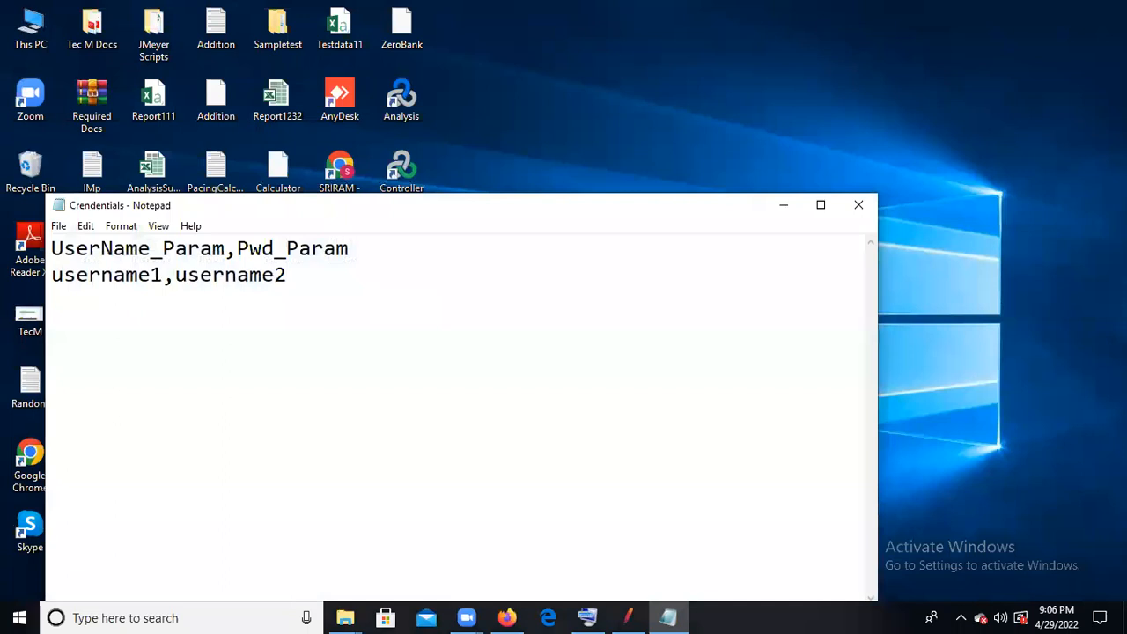
{"action": "left_click", "coordinate": [864, 209]}
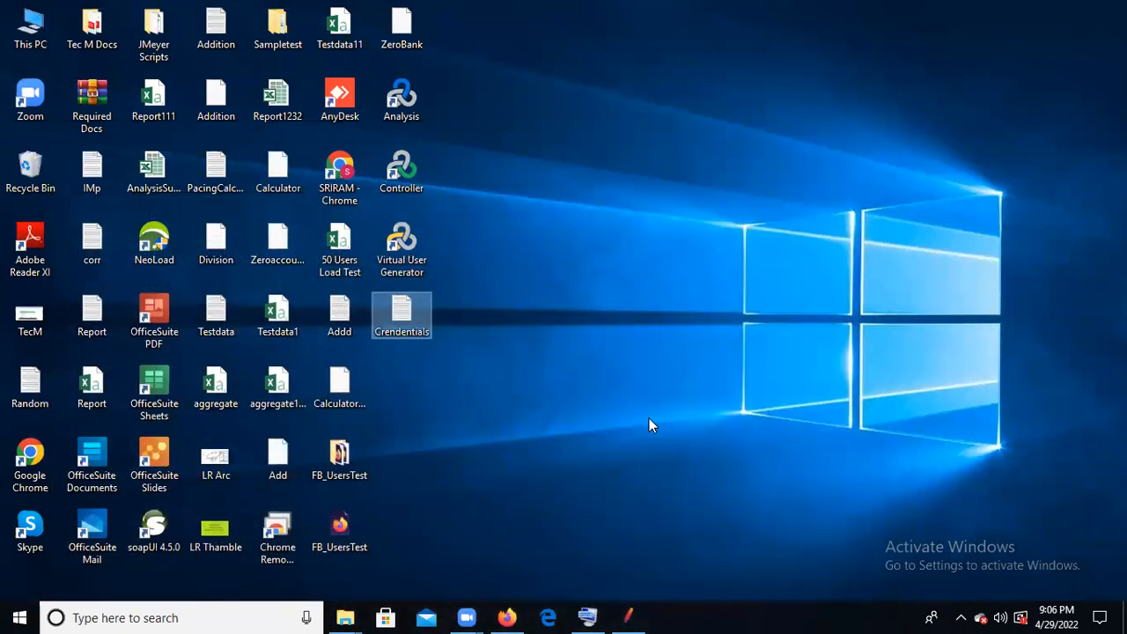
- Back in JMeter, clear the results, rerun the test, and inspect the CSV variables in the Debug Sampler's response
{"action": "left_click", "coordinate": [631, 617]}
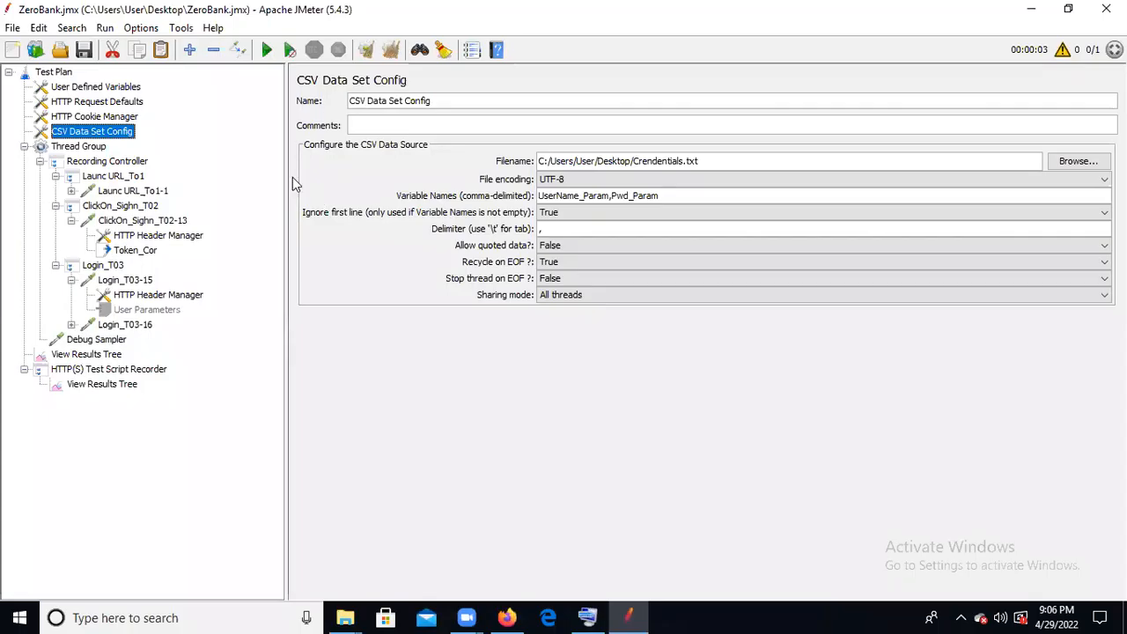
{"action": "left_click", "coordinate": [104, 358]}
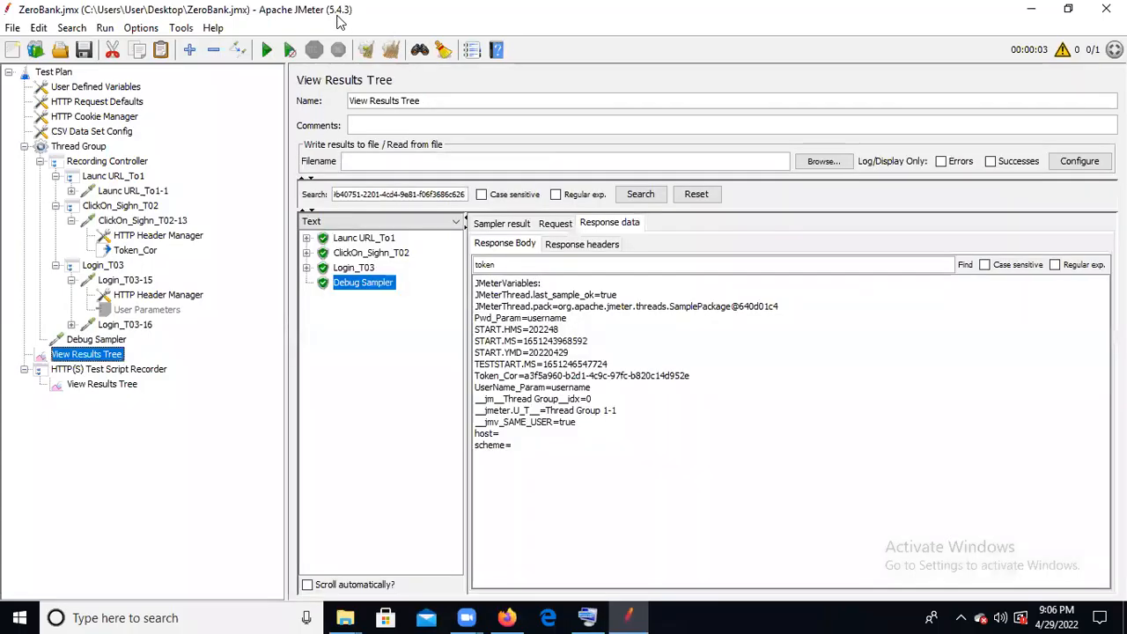
{"action": "left_click", "coordinate": [365, 53]}
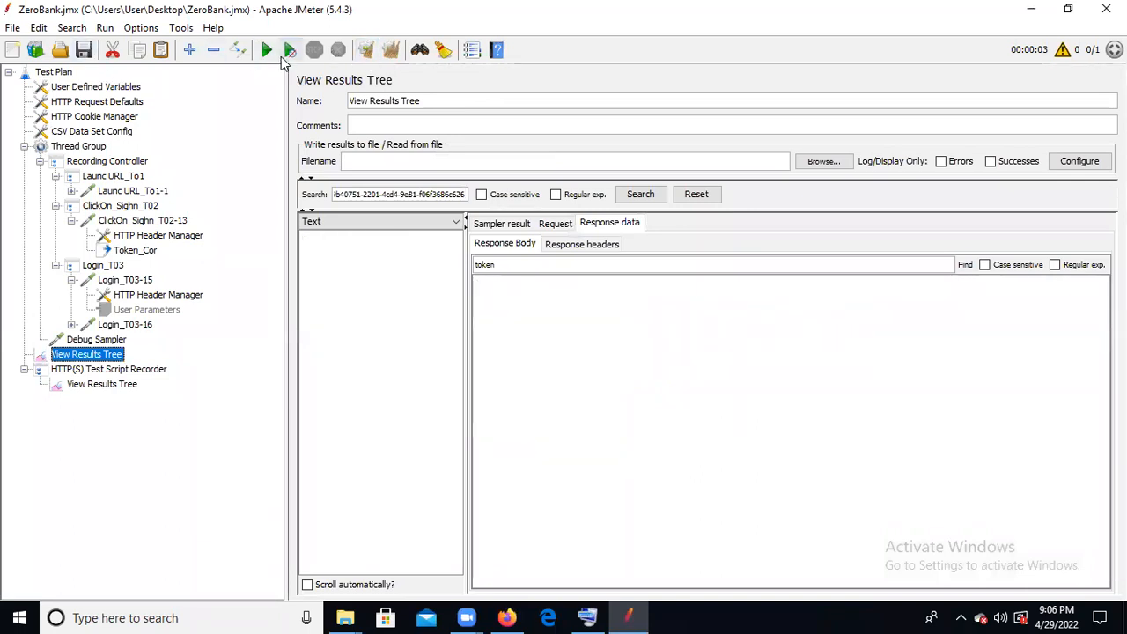
{"action": "left_click", "coordinate": [267, 52]}
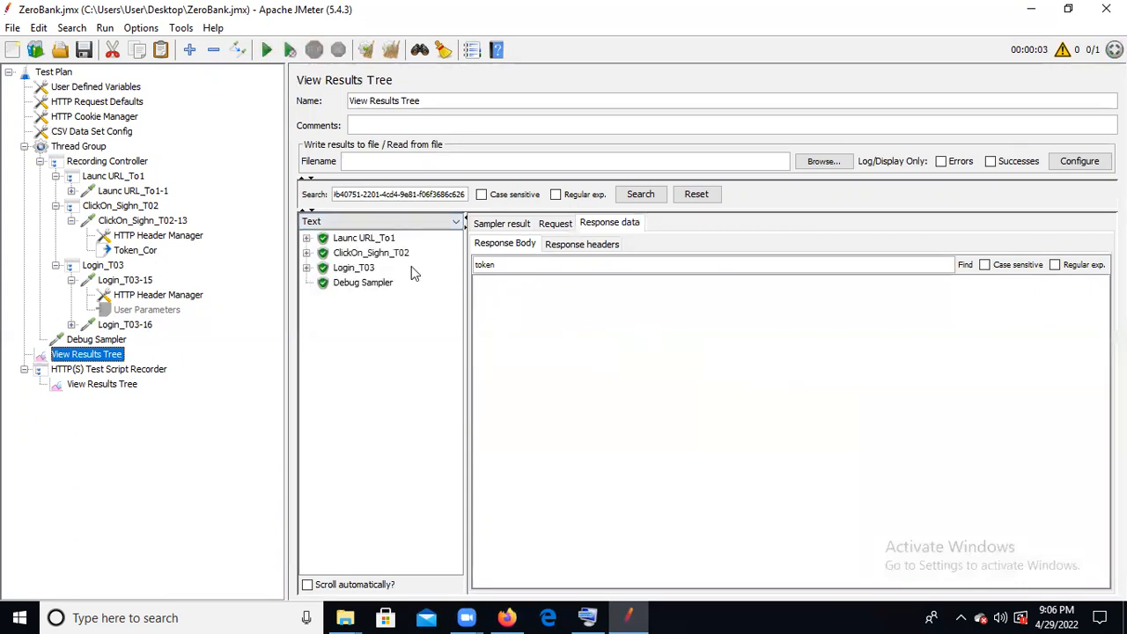
{"action": "left_click", "coordinate": [370, 286]}
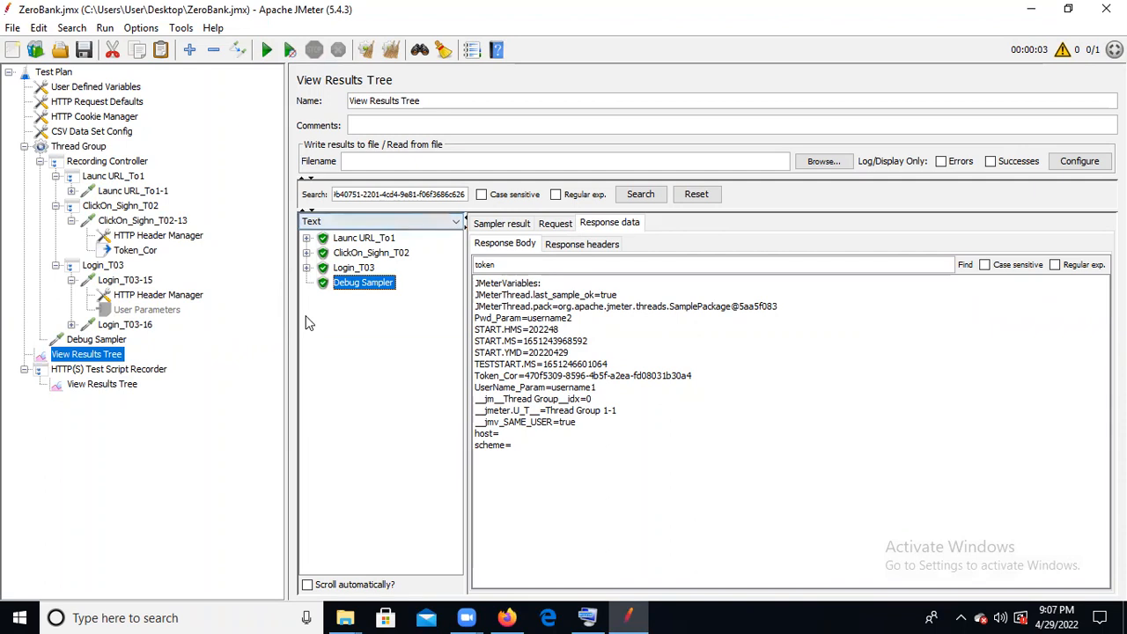
- Add a Regular Expression Extractor post processor to the Thread Group and move it under ClickOn_Sighn_T02-13, just above Token_Cor
{"action": "left_click", "coordinate": [87, 147]}
{"action": "right_click", "coordinate": [88, 147]}
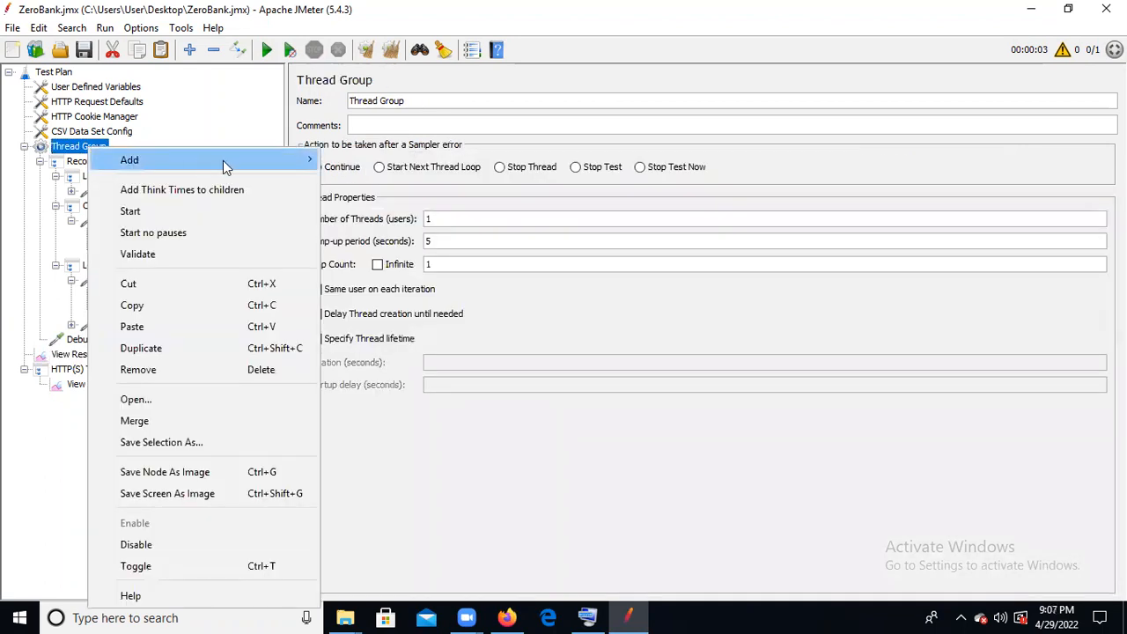
{"action": "mouse_move", "coordinate": [223, 160]}
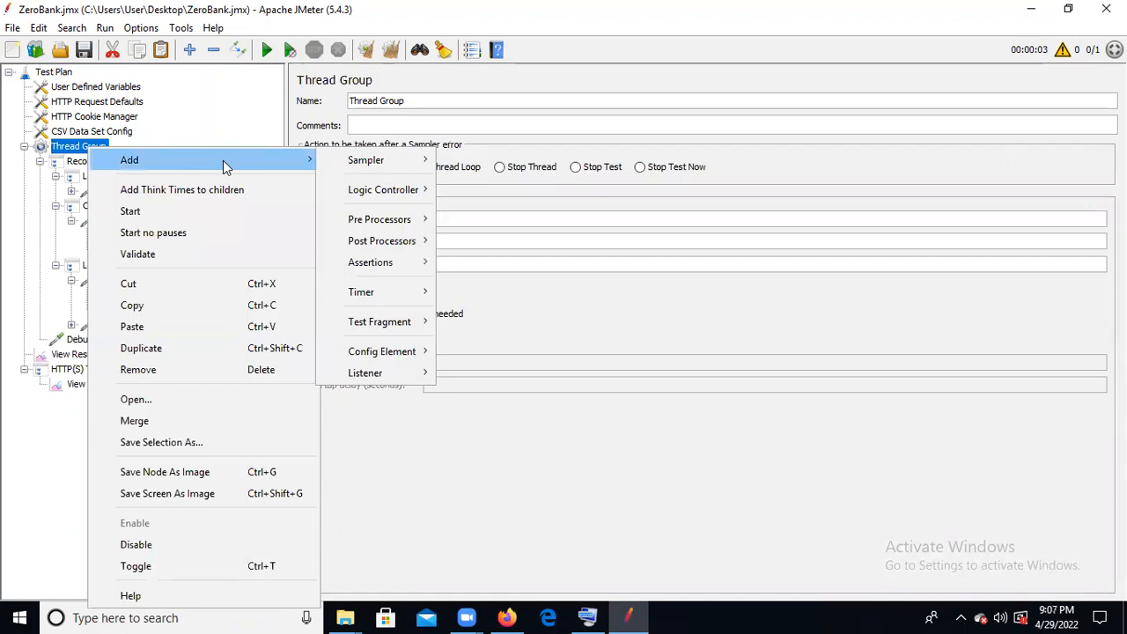
{"action": "mouse_move", "coordinate": [380, 170]}
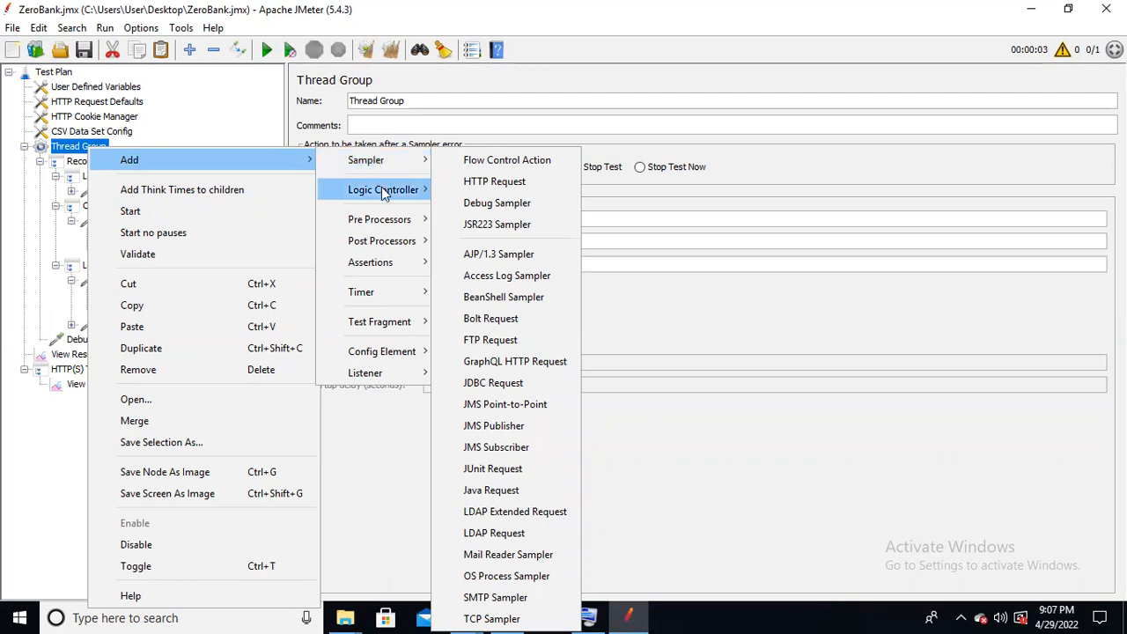
{"action": "mouse_move", "coordinate": [381, 191]}
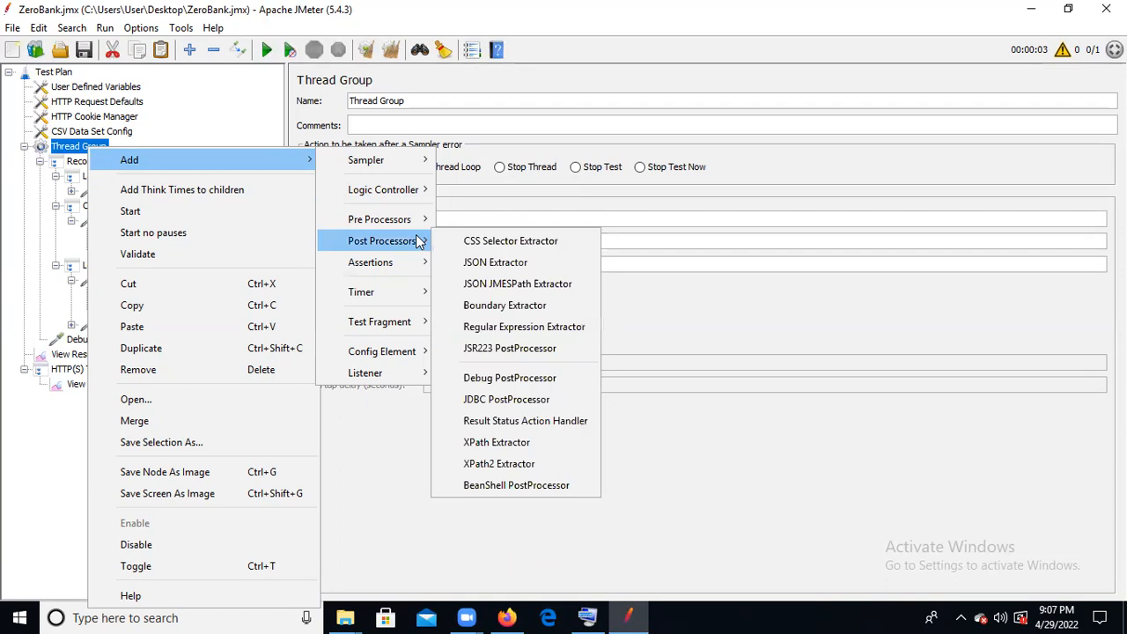
{"action": "mouse_move", "coordinate": [412, 225]}
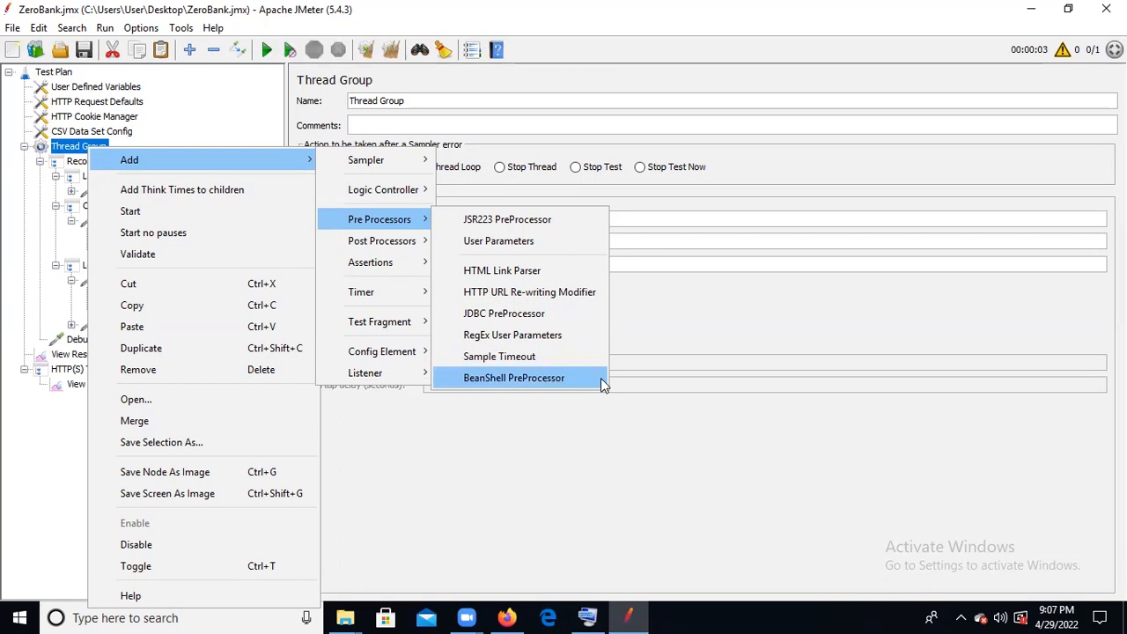
{"action": "mouse_move", "coordinate": [395, 241]}
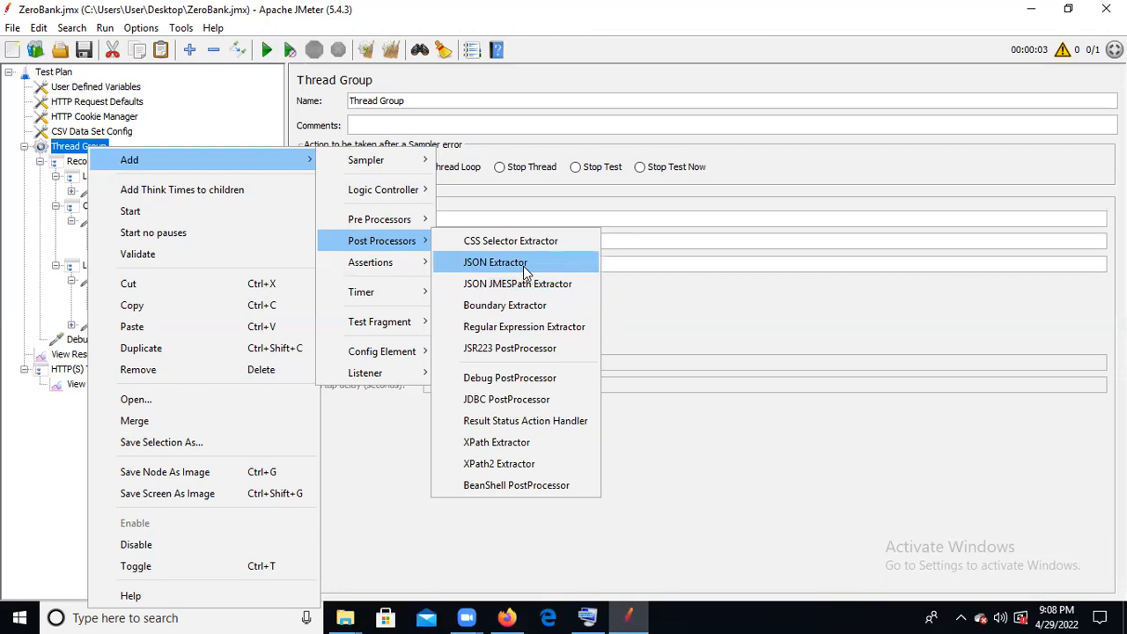
{"action": "left_click", "coordinate": [538, 330]}
{"action": "left_click_drag", "start_coordinate": [130, 357], "coordinate": [177, 252]}
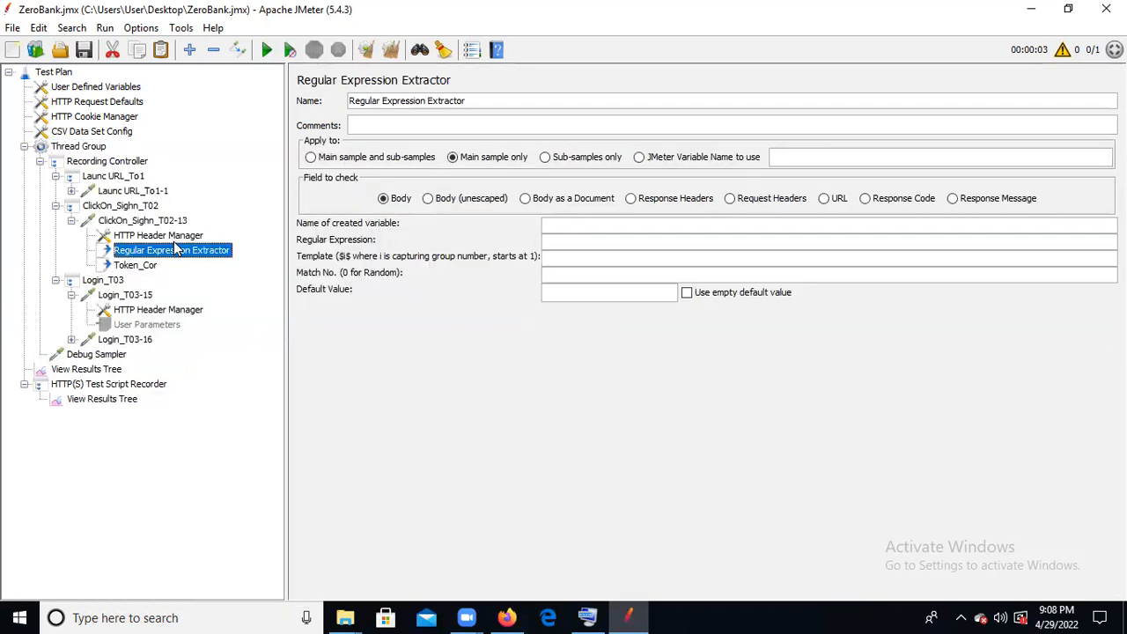
- Set the Regular Expression Extractor's created variable name to Token_Cor
{"action": "left_click", "coordinate": [569, 223]}
{"action": "type", "text": "Token_Cor"}
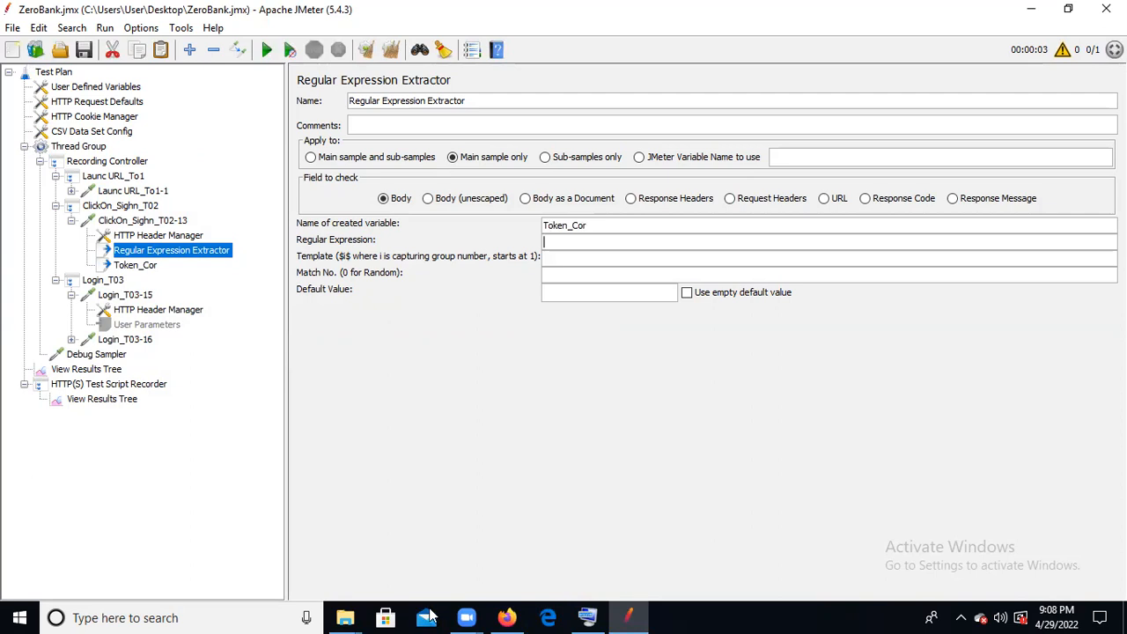
{"action": "left_click", "coordinate": [239, 617]}
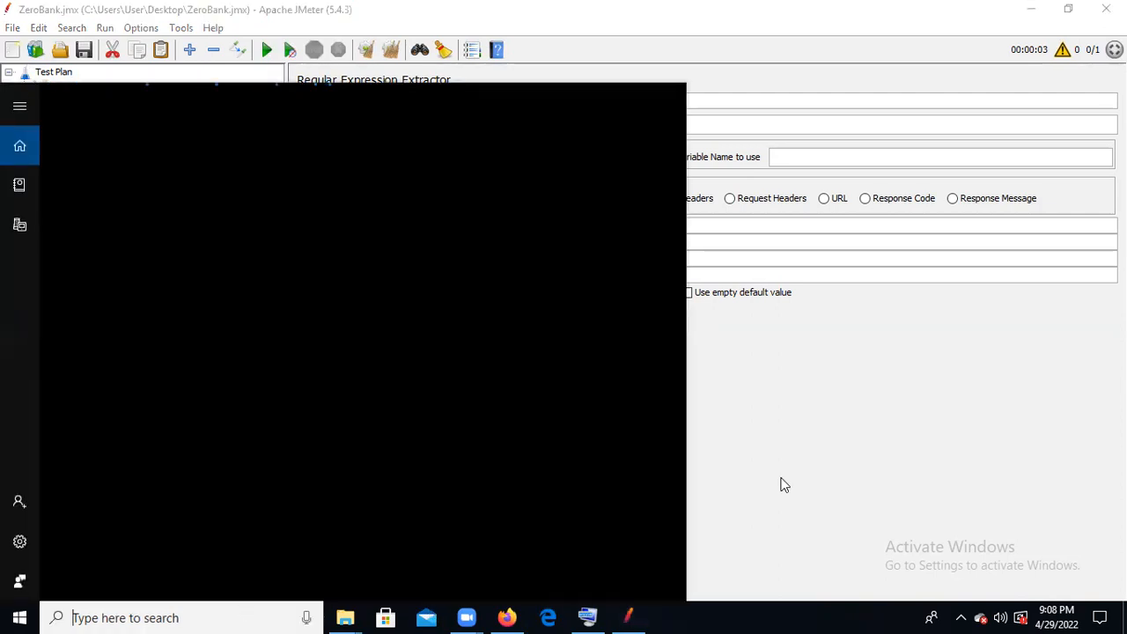
{"action": "left_click", "coordinate": [731, 458]}
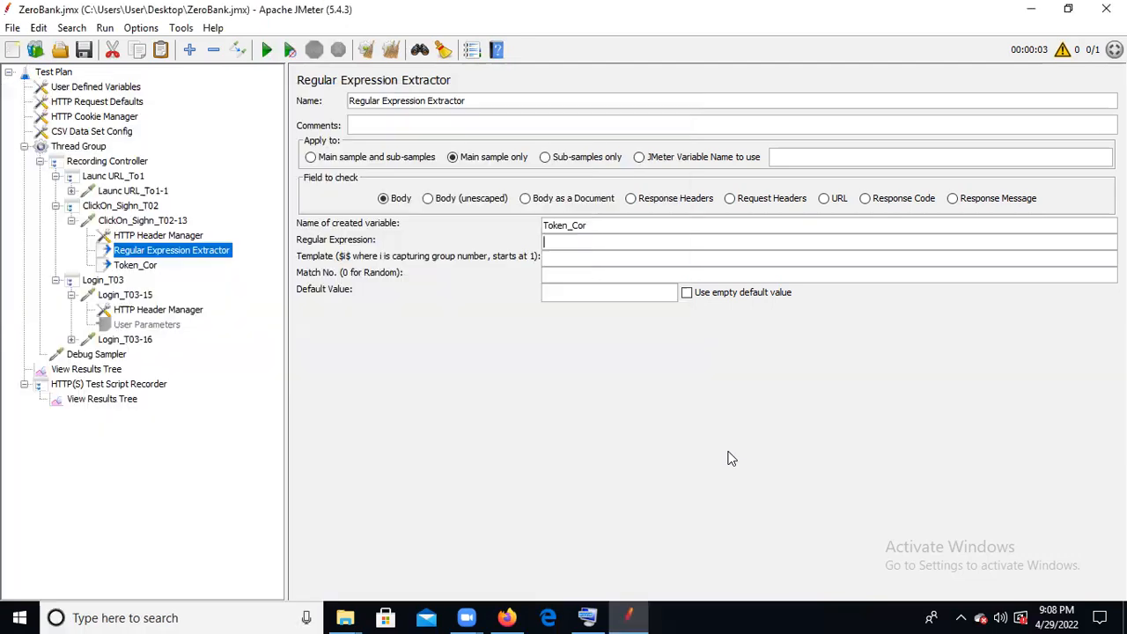
- Copy Token_Cor's left boundary <input type="hidden" name="user_token" value=" into the Regular Expression Extractor's expression and append (.*?)
{"action": "left_click", "coordinate": [153, 238]}
{"action": "left_click", "coordinate": [163, 254]}
{"action": "left_click", "coordinate": [145, 266]}
{"action": "left_click_drag", "start_coordinate": [626, 241], "coordinate": [321, 247]}
{"action": "key", "text": "ctrl+c"}
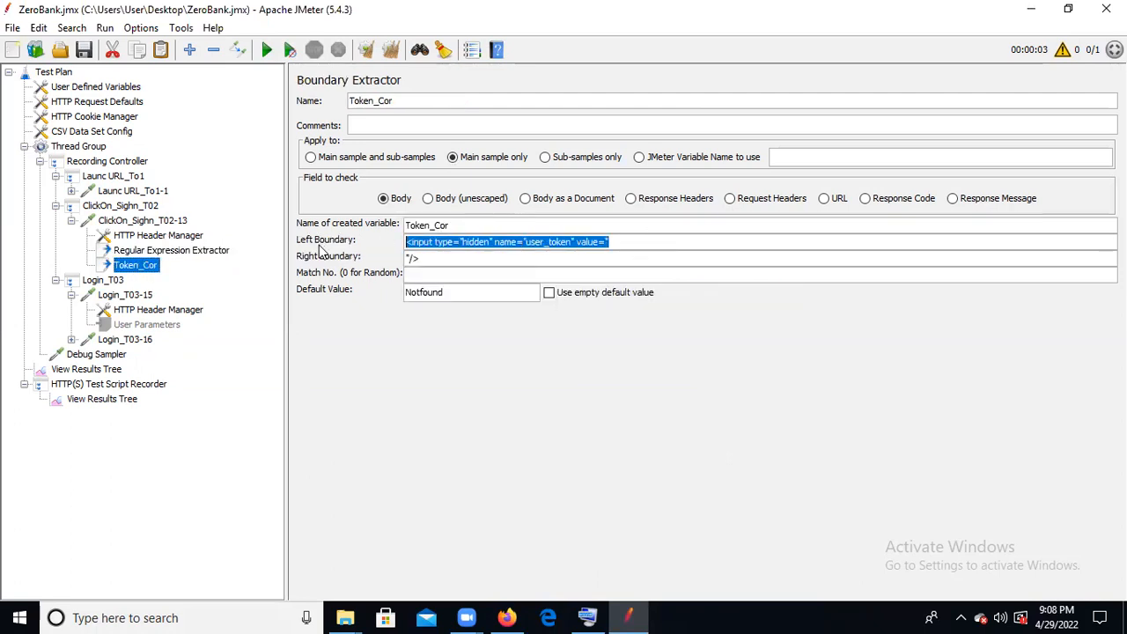
{"action": "left_click", "coordinate": [167, 251]}
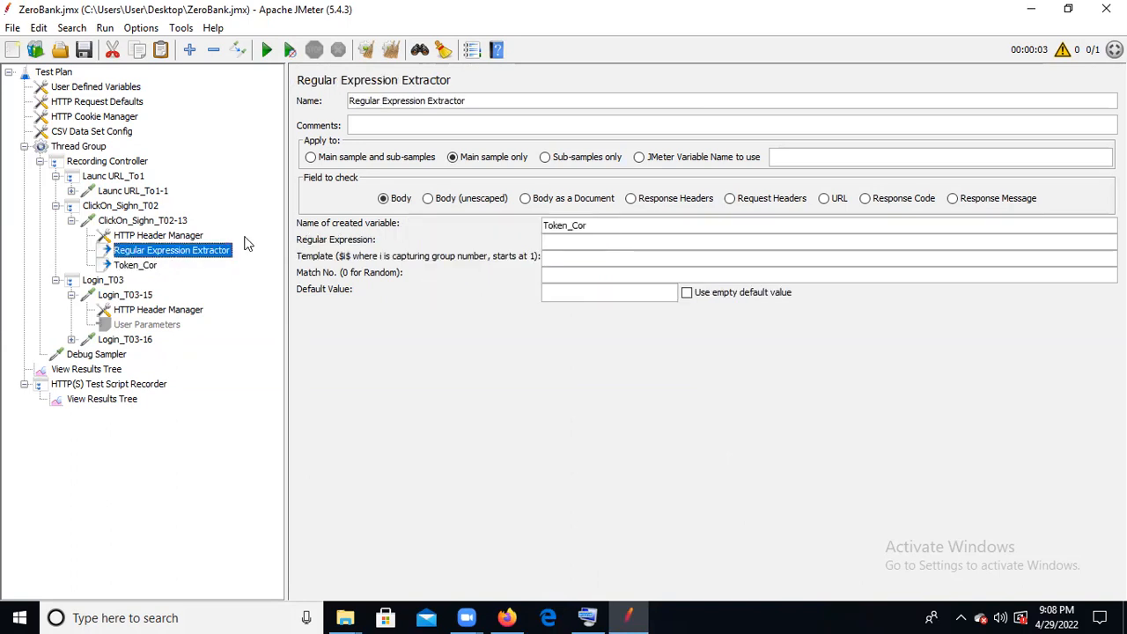
{"action": "left_click", "coordinate": [595, 236]}
{"action": "key", "text": "ctrl+v"}
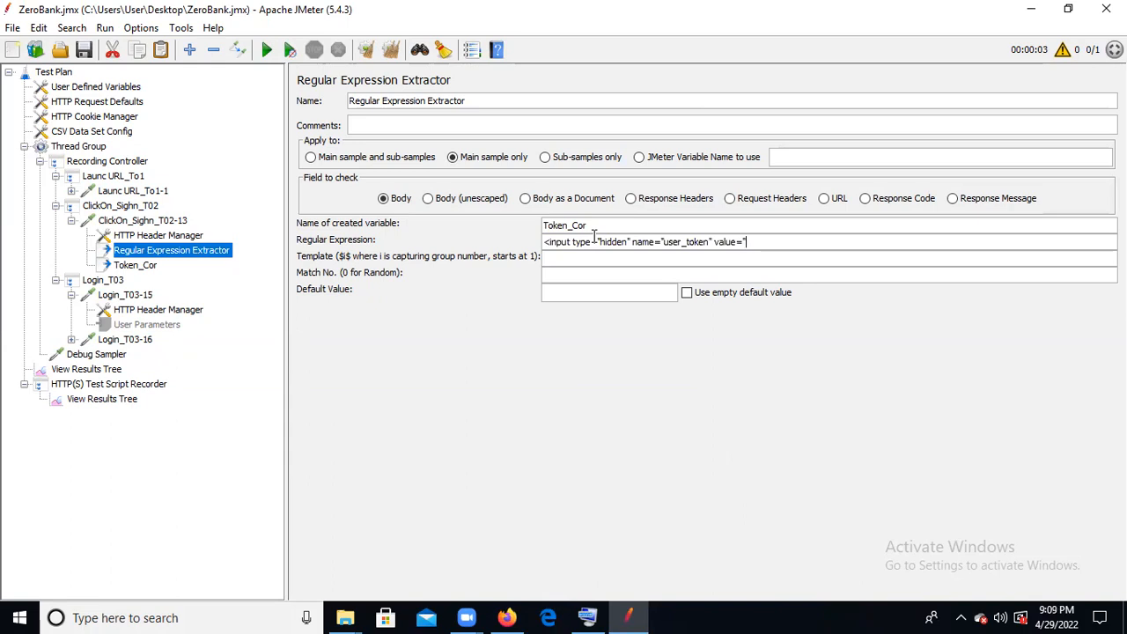
{"action": "type", "text": "(.*?)"}
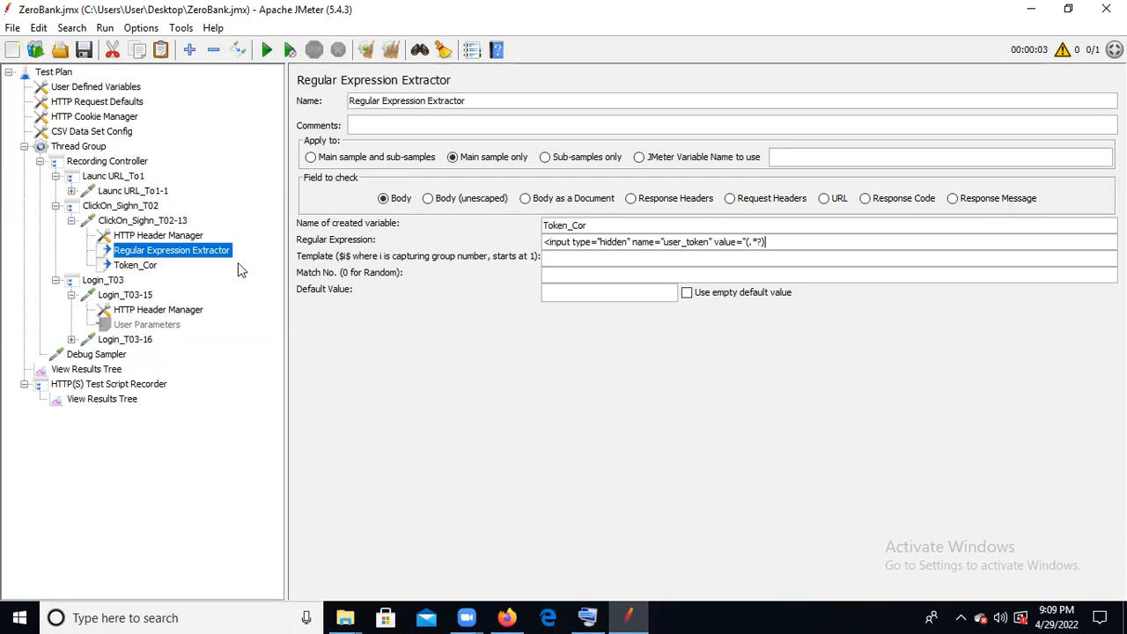
- Copy Token_Cor's right boundary "/> and append it to the end of the Regular Expression Extractor's expression
{"action": "left_click", "coordinate": [135, 266]}
{"action": "left_click_drag", "start_coordinate": [437, 252], "coordinate": [357, 257]}
{"action": "key", "text": "ctrl+c"}
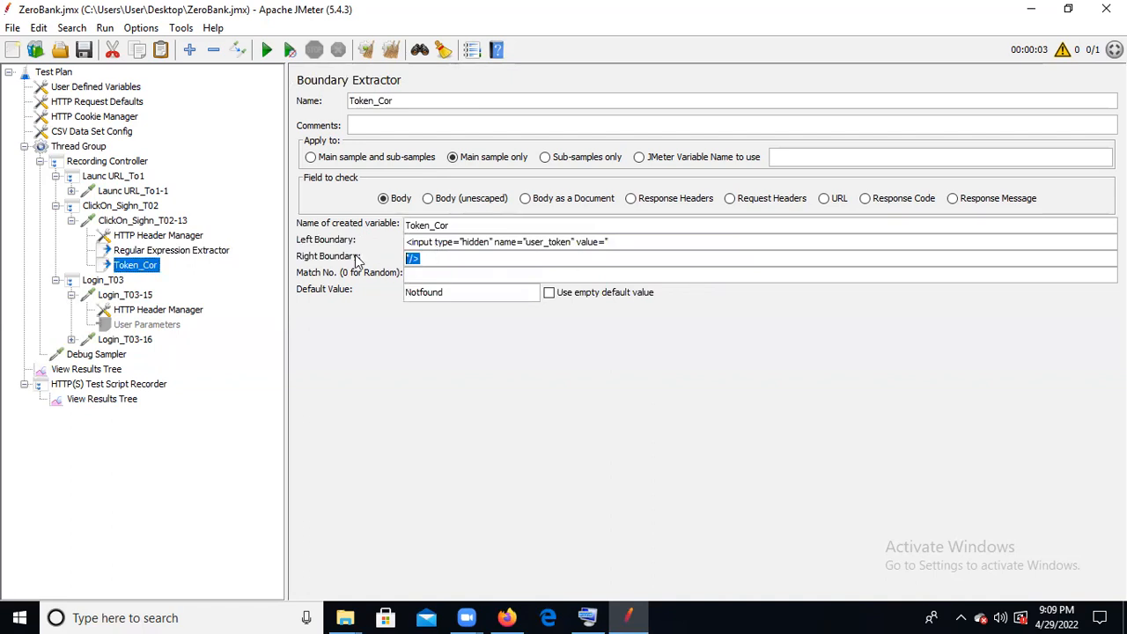
{"action": "left_click", "coordinate": [157, 252]}
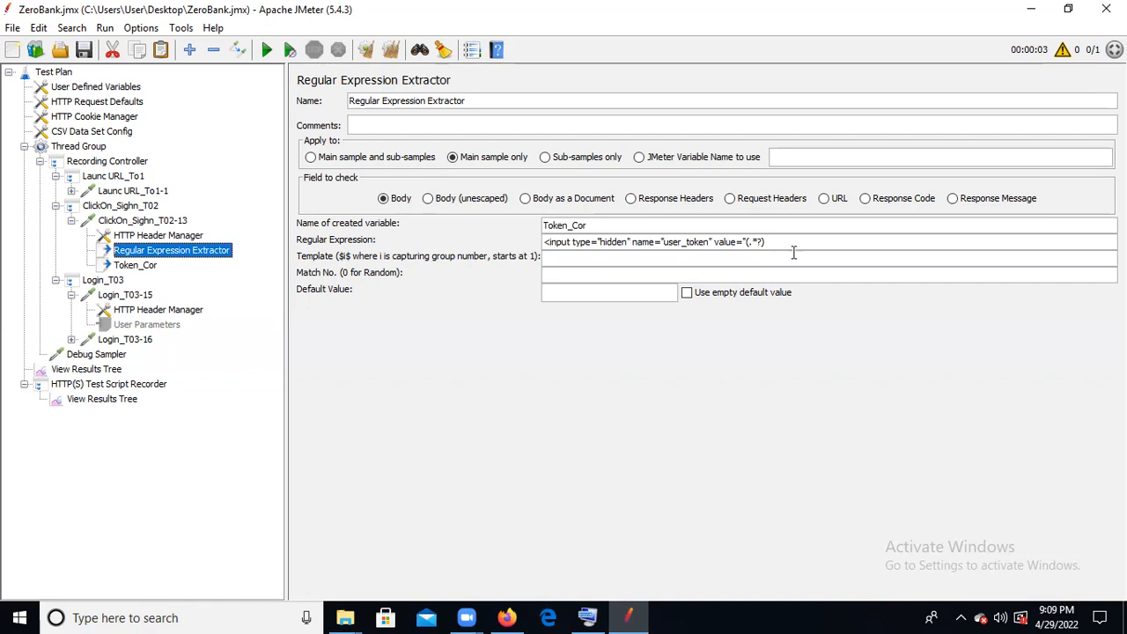
{"action": "key", "text": "ctrl+v"}
- Try $1$ and $1$$2$ as the Regular Expression Extractor's template and clear the entry
{"action": "left_click", "coordinate": [567, 262]}
{"action": "type", "text": "$1$"}
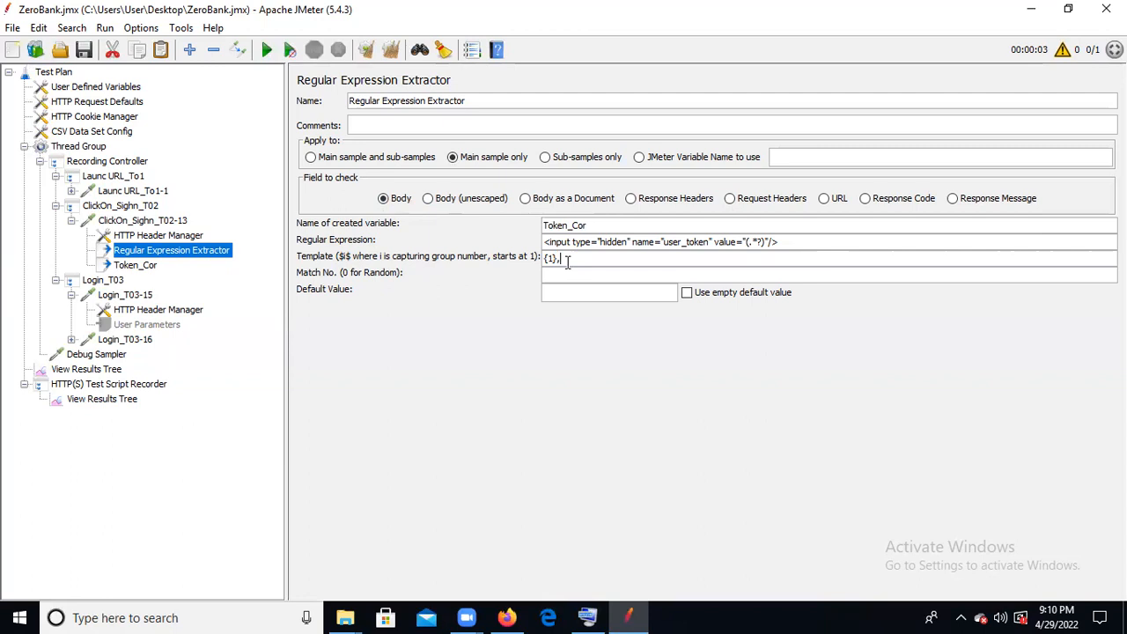
{"action": "key", "text": "BackSpace"}
{"action": "key", "text": "BackSpace"}
{"action": "key", "text": "BackSpace"}
{"action": "type", "text": "$1$"}
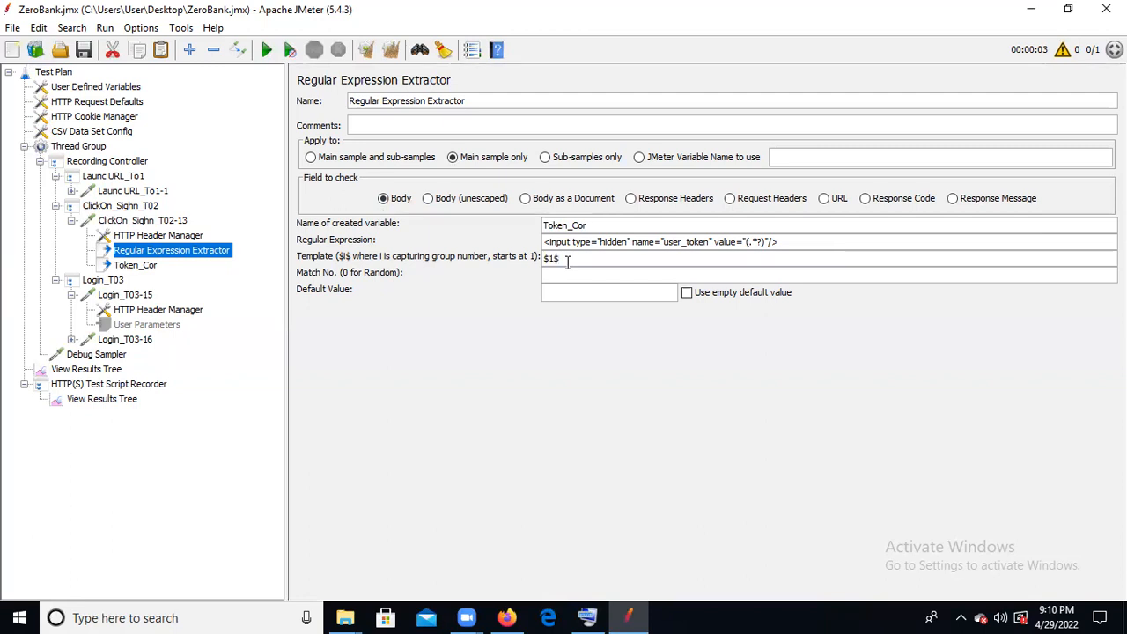
{"action": "type", "text": "$2$"}
{"action": "key", "text": "BackSpace"}
{"action": "key", "text": "BackSpace"}
{"action": "key", "text": "BackSpace"}
{"action": "key", "text": "BackSpace"}
{"action": "key", "text": "BackSpace"}
{"action": "key", "text": "BackSpace"}
- Set the Regular Expression Extractor's match number to 0 and its default value to NotFound
{"action": "left_click", "coordinate": [575, 274]}
{"action": "type", "text": "0"}
{"action": "left_click", "coordinate": [564, 291]}
{"action": "type", "text": "Not"}
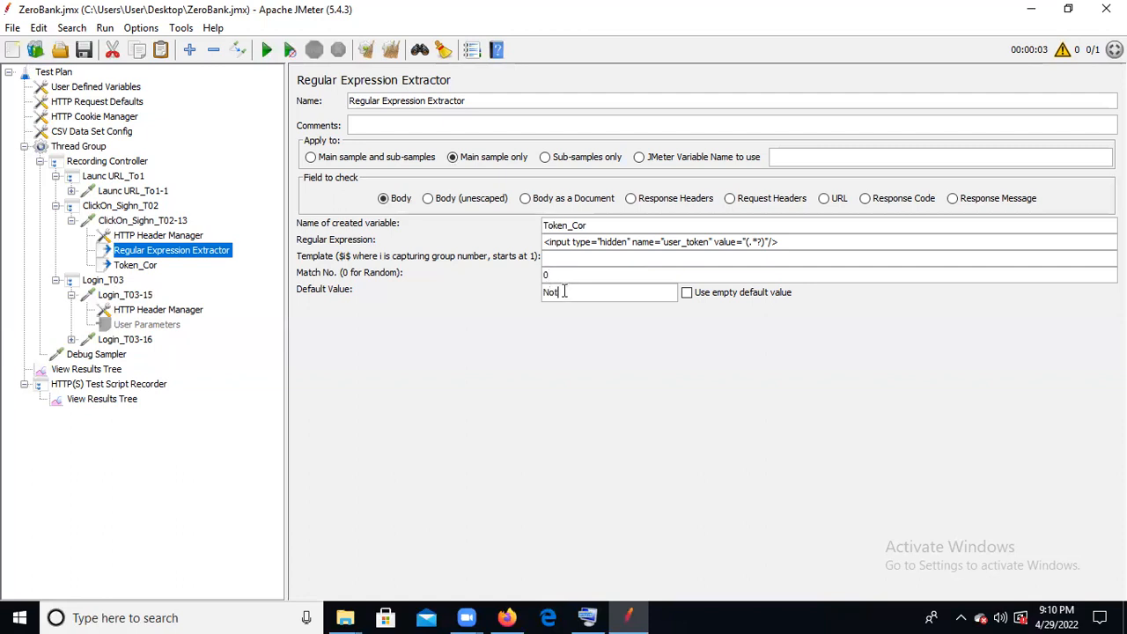
{"action": "type", "text": "Found"}
- Disable the Token_Cor boundary extractor and review the Regular Expression Extractor's settings
{"action": "left_click", "coordinate": [134, 265]}
{"action": "right_click", "coordinate": [134, 266]}
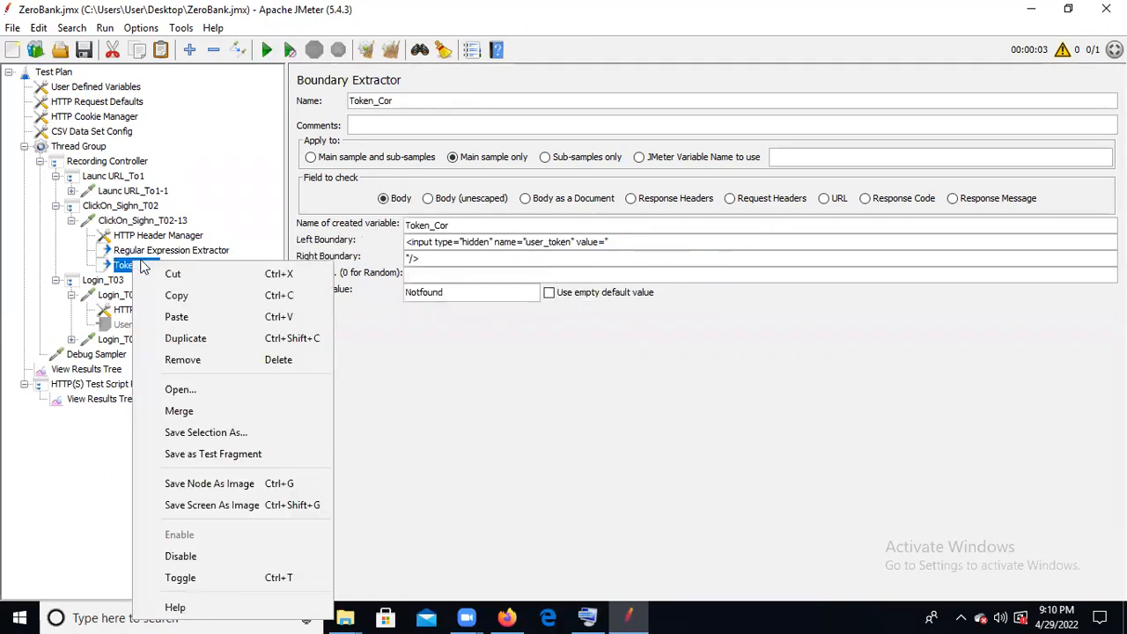
{"action": "left_click", "coordinate": [180, 556]}
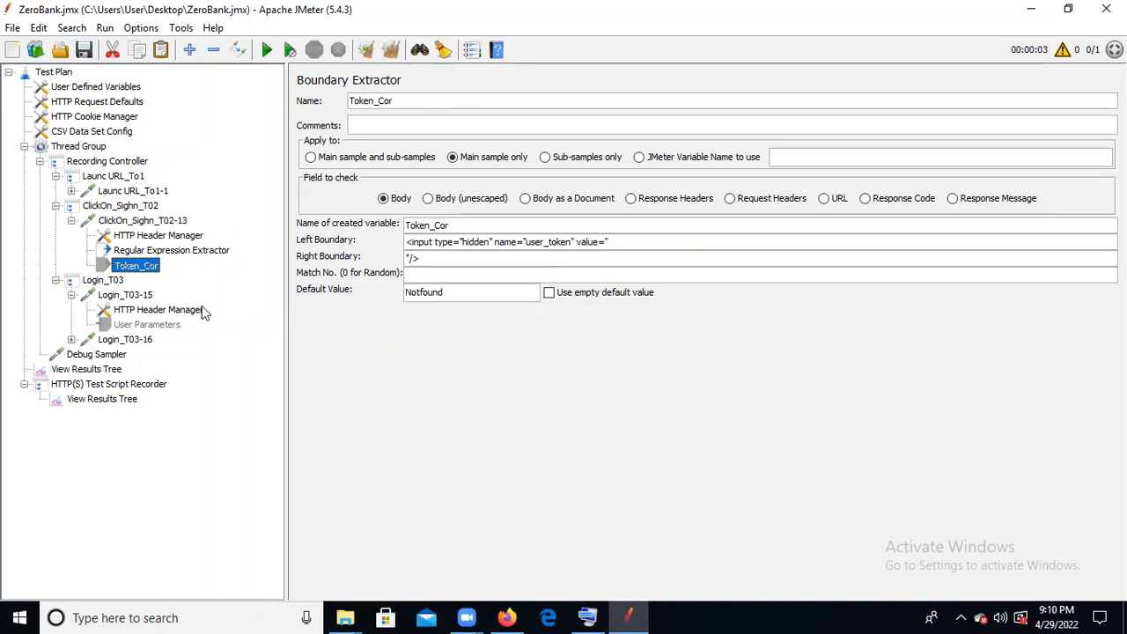
{"action": "left_click", "coordinate": [170, 253]}
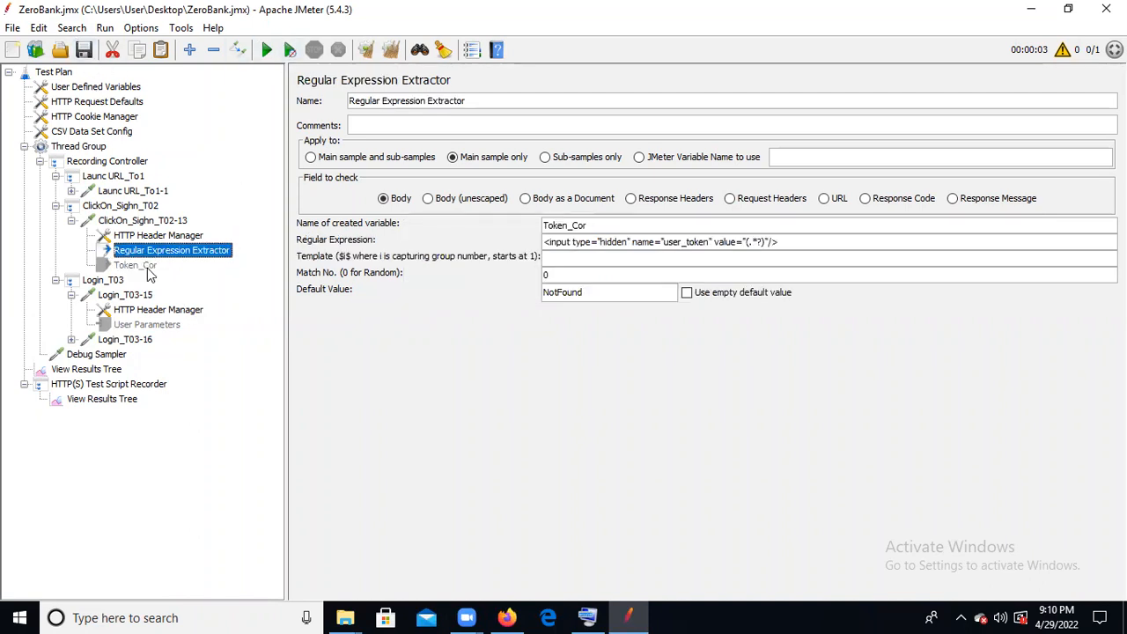
- Clear the results in View Results Tree, rerun the test, and inspect the Token_Cor variables in the Debug Sampler's response
{"action": "left_click", "coordinate": [113, 370]}
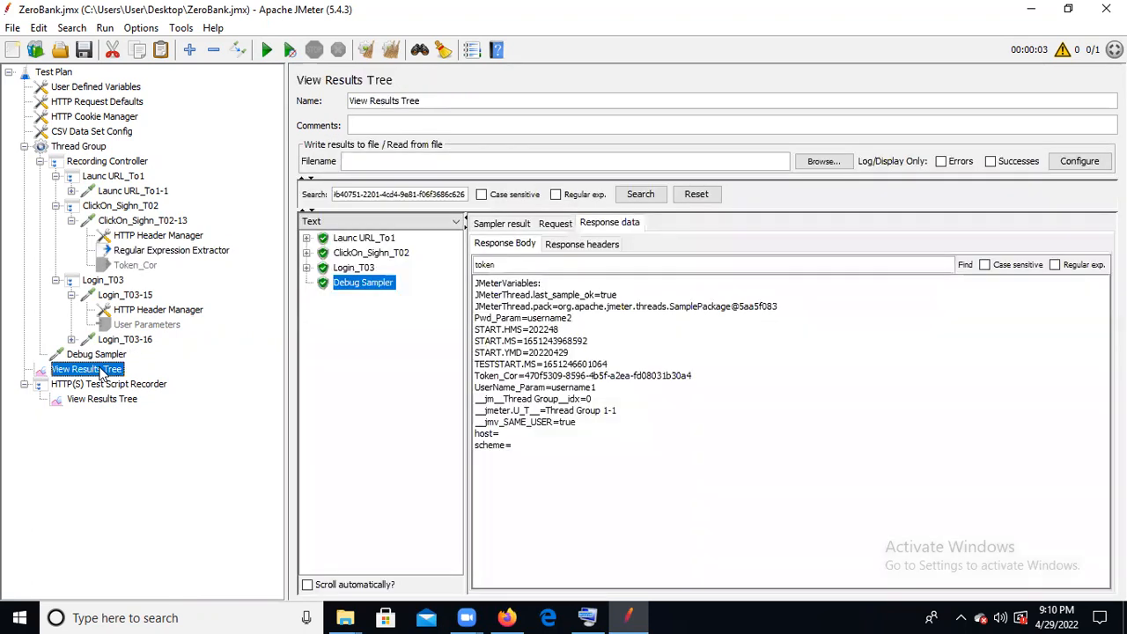
{"action": "left_click", "coordinate": [368, 53]}
{"action": "left_click", "coordinate": [368, 52]}
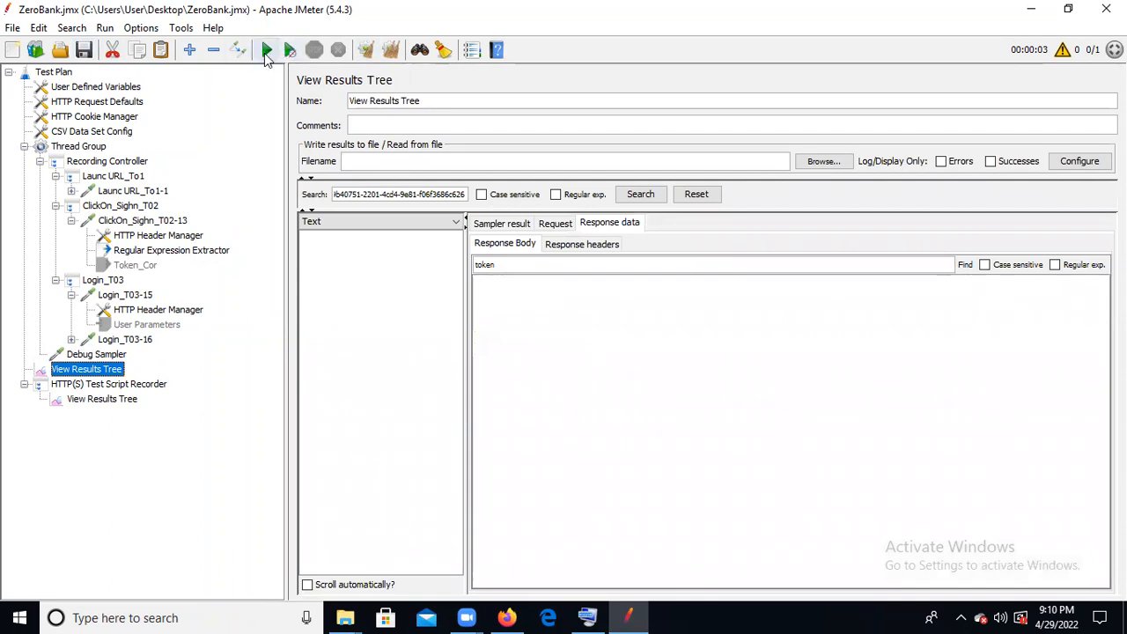
{"action": "left_click", "coordinate": [266, 52]}
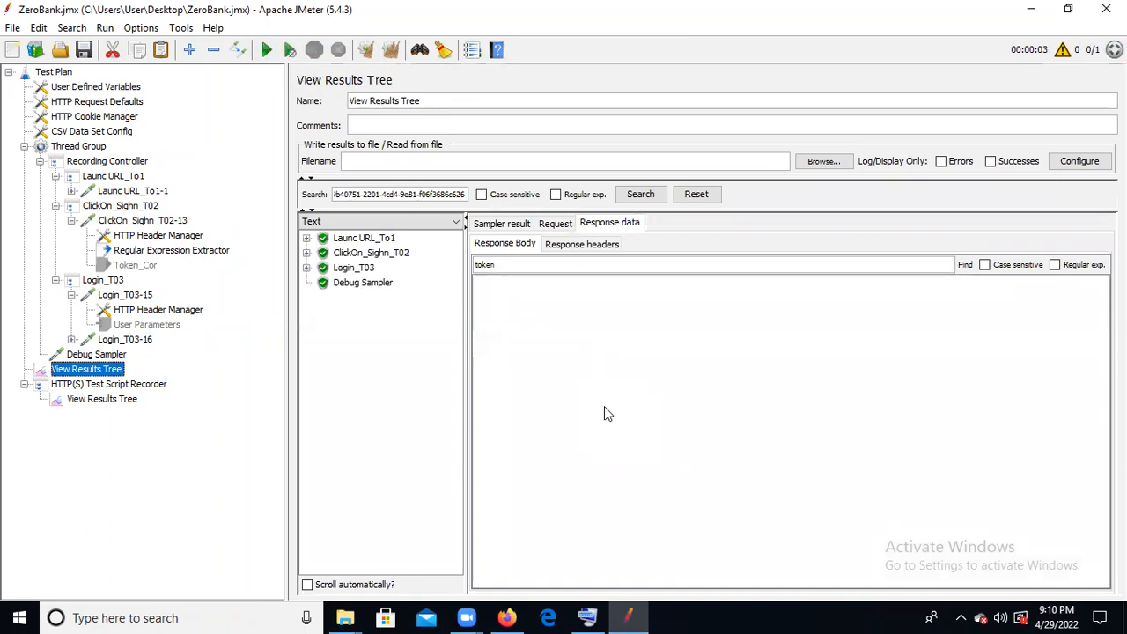
{"action": "left_click", "coordinate": [380, 286]}
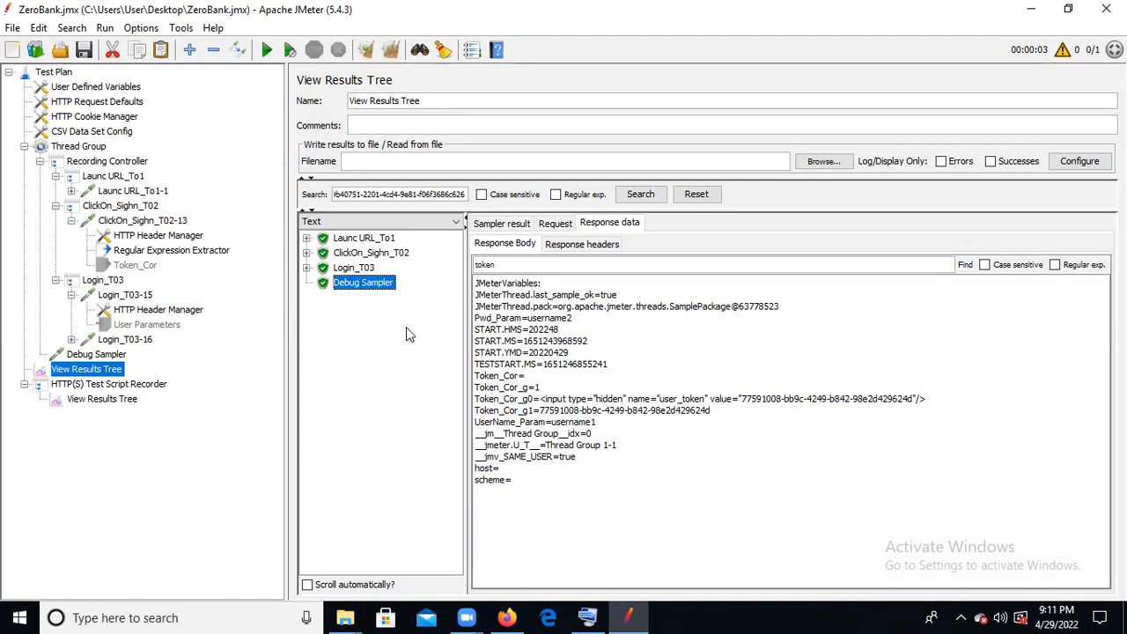
- Add a Response Assertion to the Thread Group and move it under Login_T03-15, below the HTTP Header Manager
{"action": "left_click", "coordinate": [84, 148]}
{"action": "right_click", "coordinate": [83, 148]}
{"action": "mouse_move", "coordinate": [262, 161]}
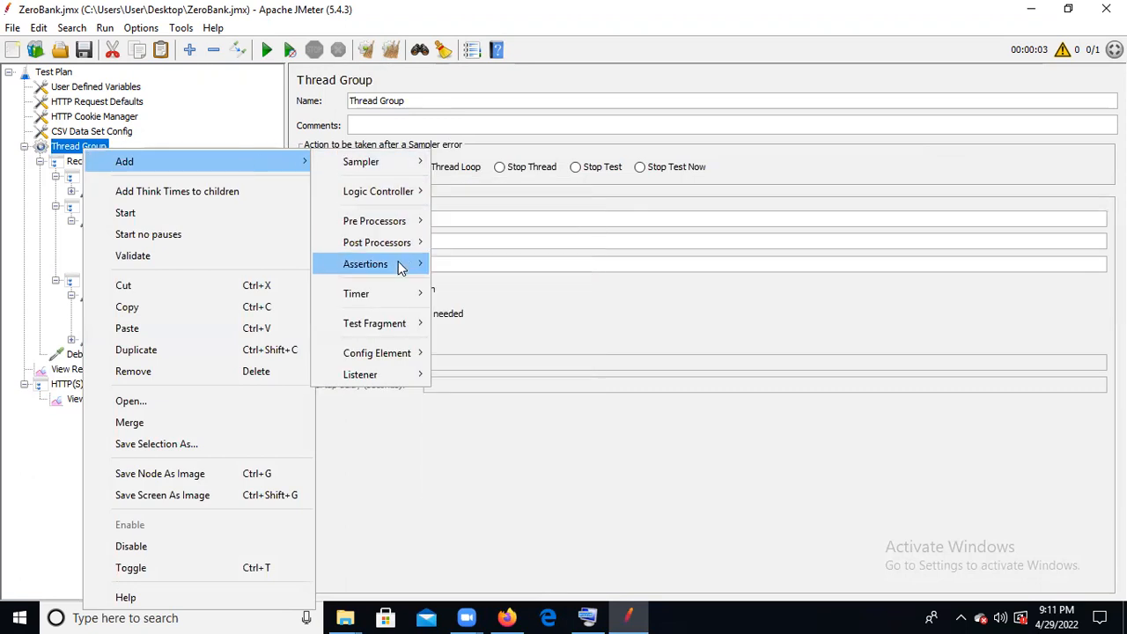
{"action": "mouse_move", "coordinate": [400, 268]}
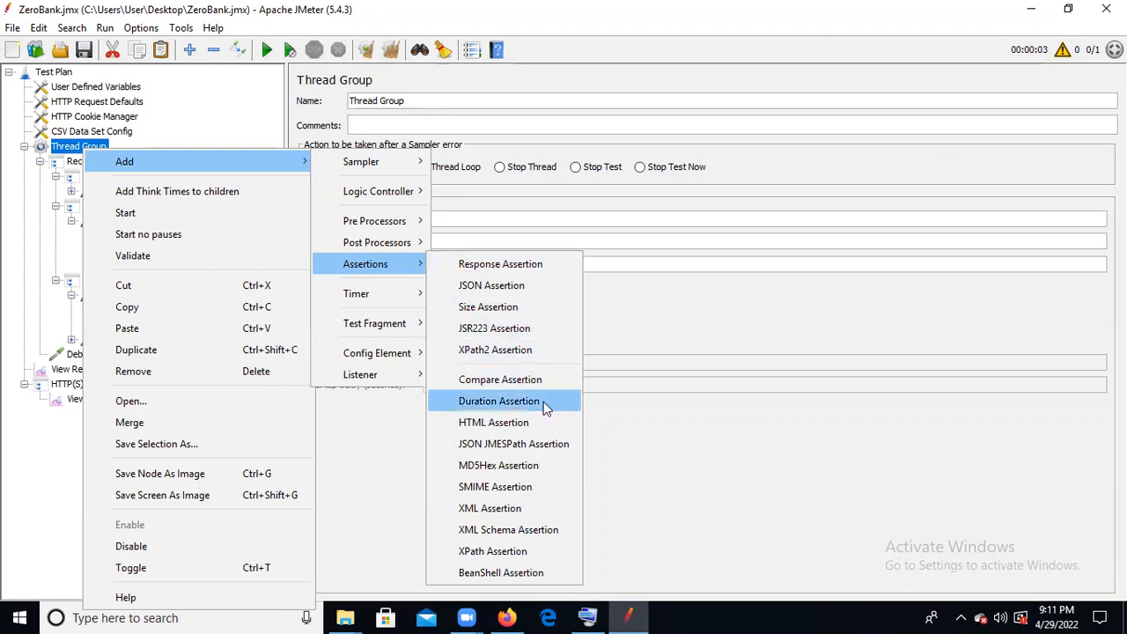
{"action": "left_click", "coordinate": [540, 262]}
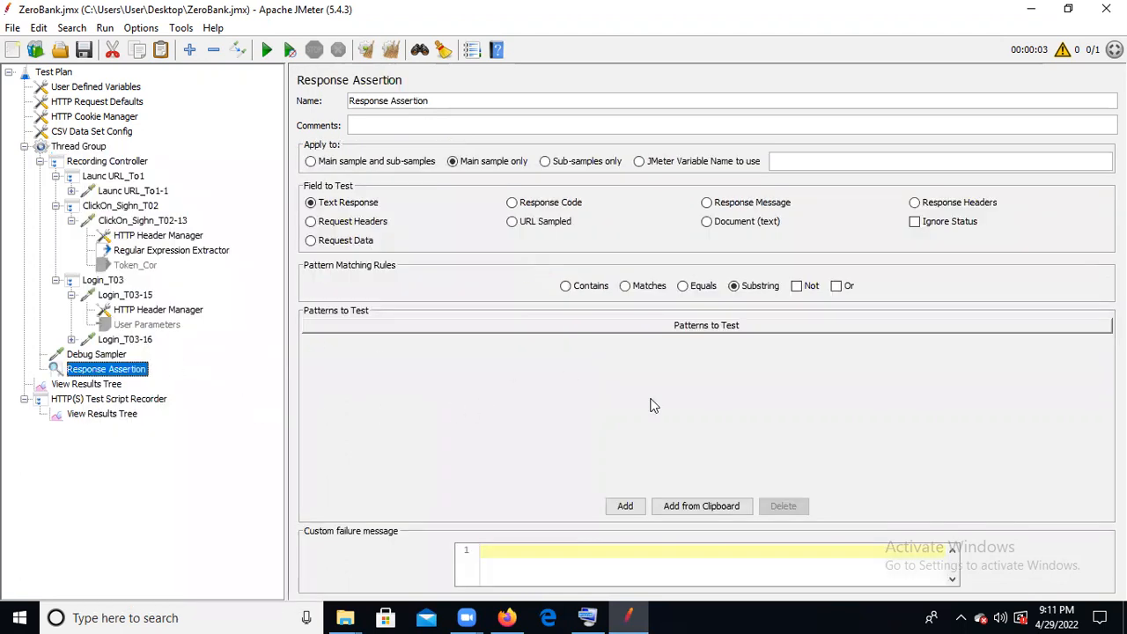
{"action": "left_click_drag", "start_coordinate": [88, 371], "coordinate": [157, 311]}
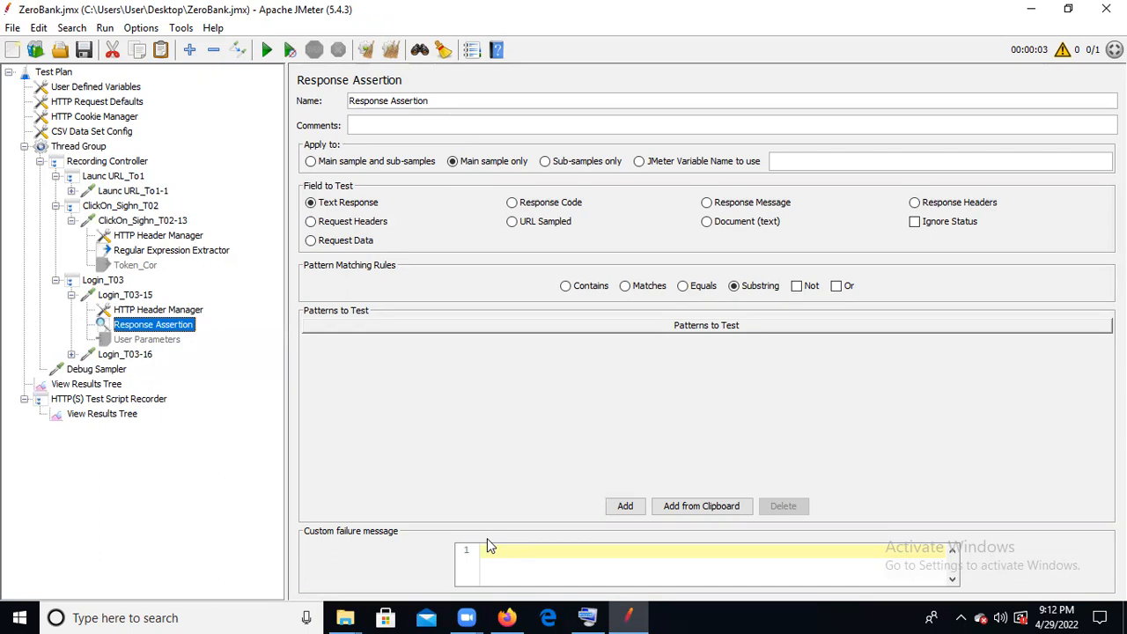
- Add a pattern to test in the Response Assertion with the value 200,Ok
{"action": "left_click", "coordinate": [628, 507]}
{"action": "double_click", "coordinate": [374, 346]}
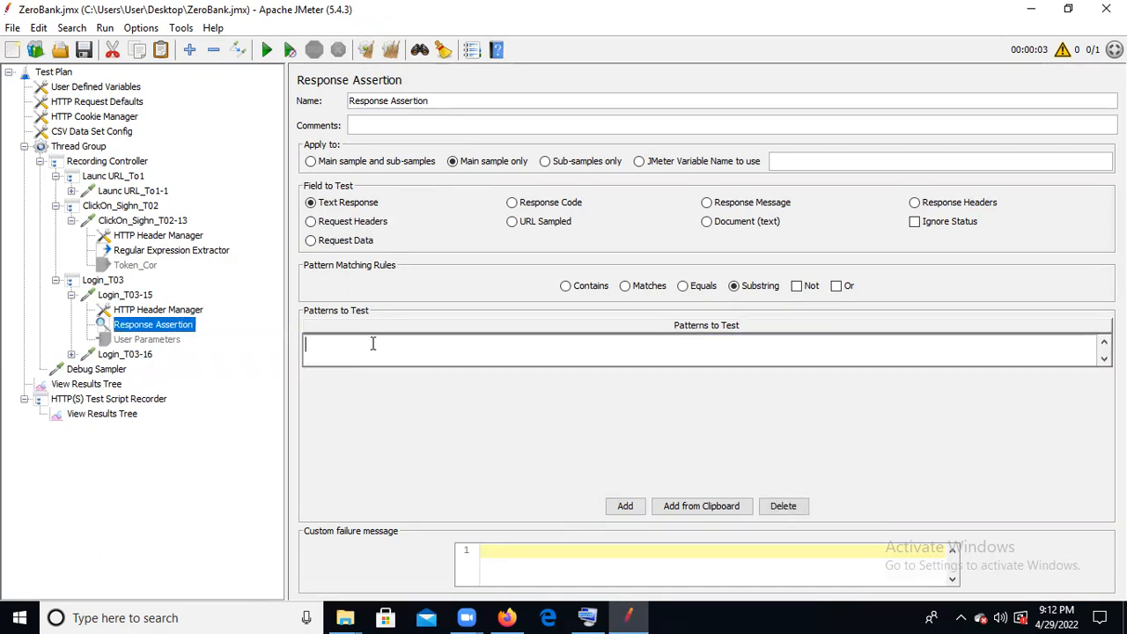
{"action": "type", "text": "200,Ok"}
- Enter "Text point filed" as the Response Assertion's custom failure message
{"action": "left_click", "coordinate": [507, 561]}
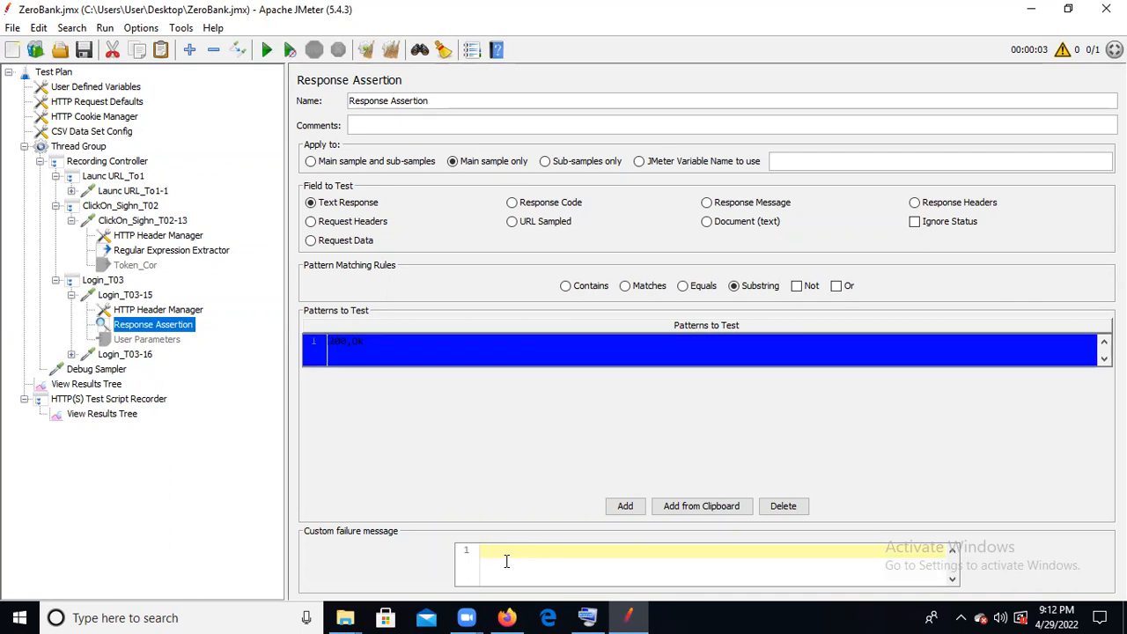
{"action": "type", "text": "Text point filed"}
{"action": "left_click", "coordinate": [916, 318]}
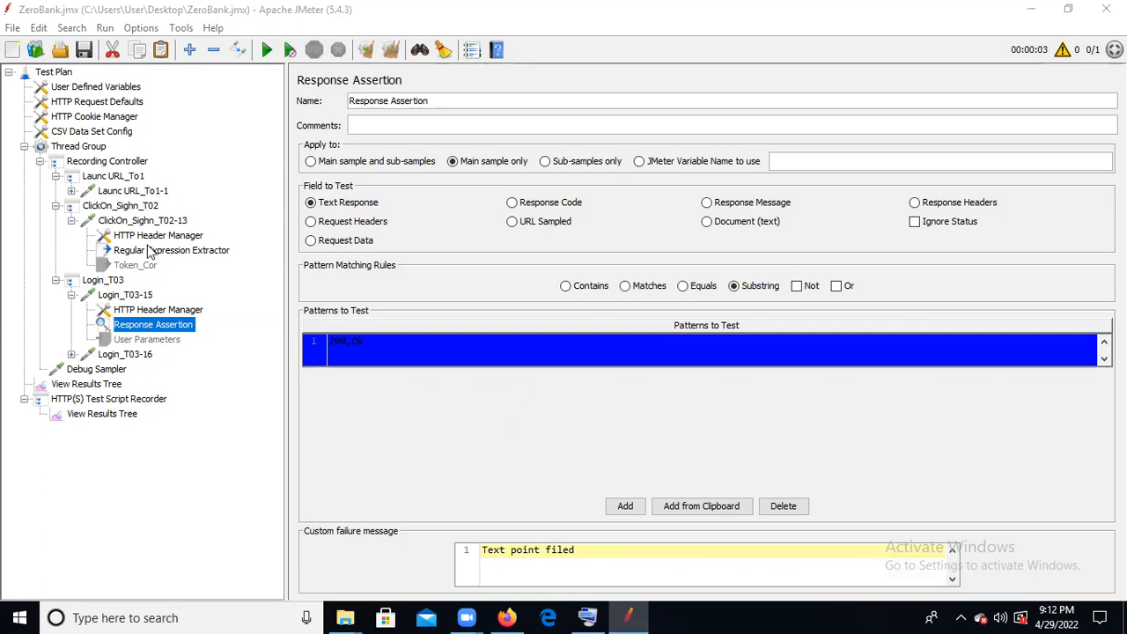
- Add a Constant Timer to the Thread Group and move it under ClickOn_Sighn_T02-13, below Token_Cor
{"action": "left_click", "coordinate": [90, 147]}
{"action": "right_click", "coordinate": [89, 147]}
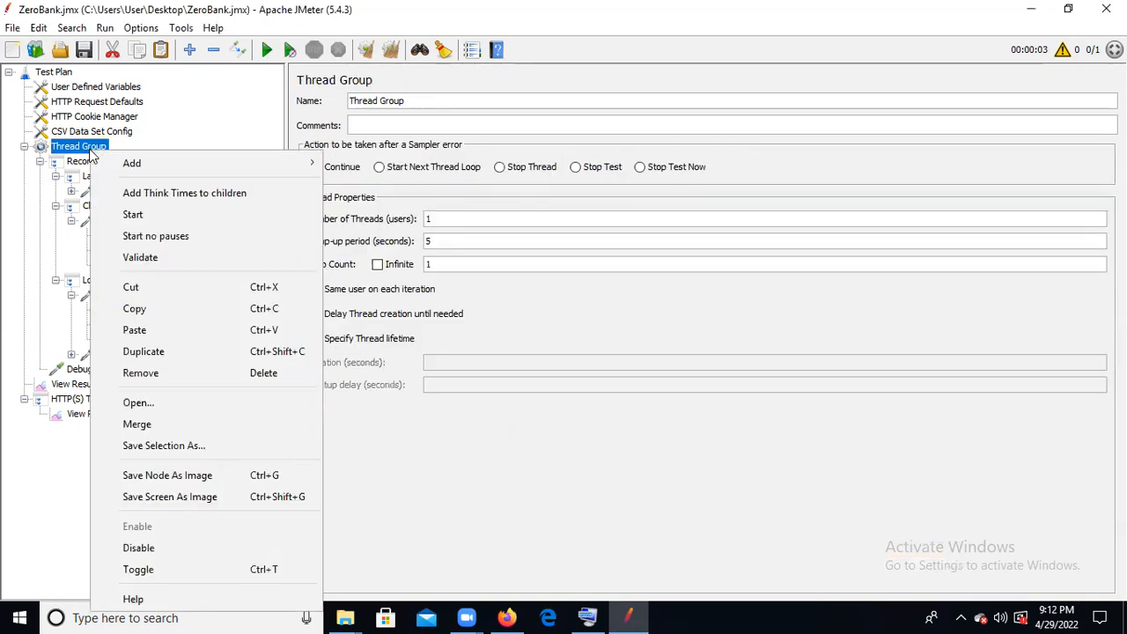
{"action": "mouse_move", "coordinate": [198, 168]}
{"action": "mouse_move", "coordinate": [404, 264]}
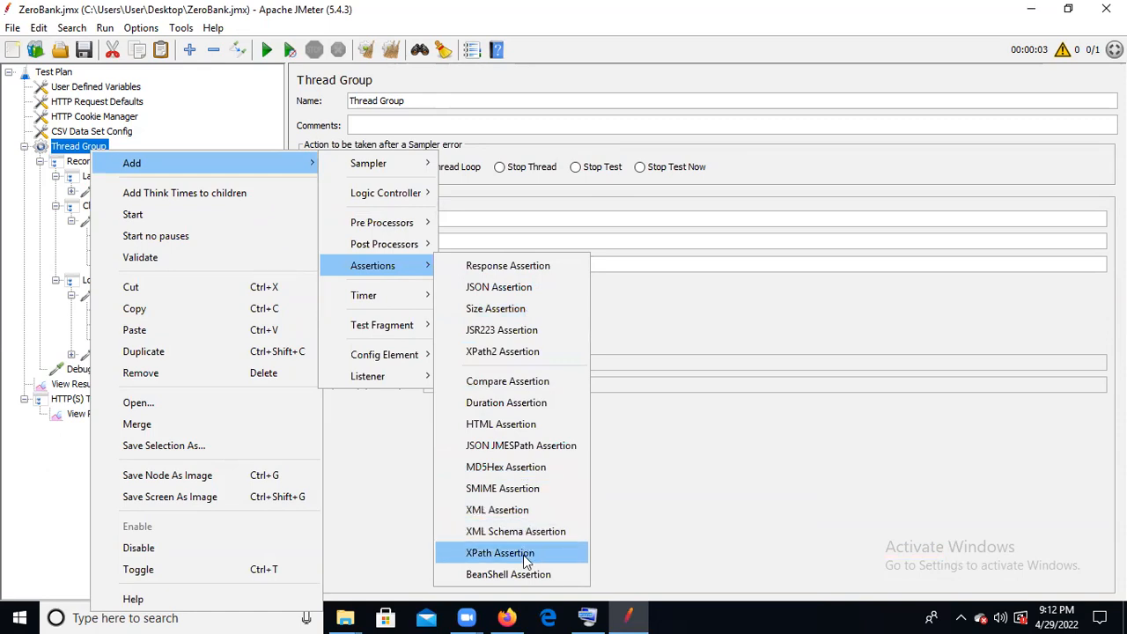
{"action": "mouse_move", "coordinate": [350, 294]}
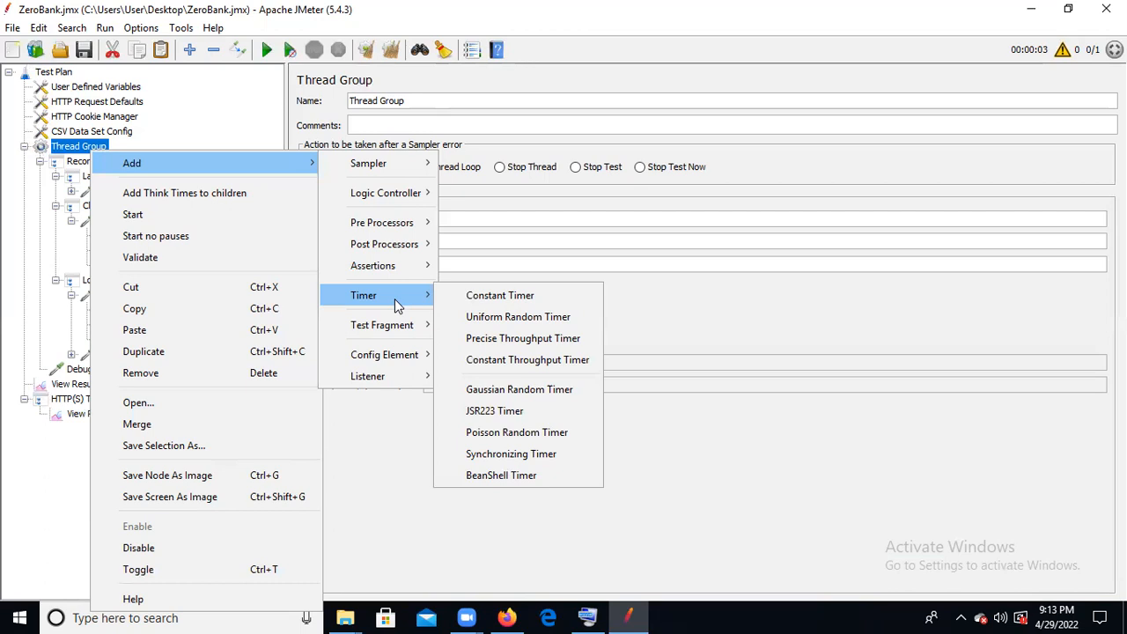
{"action": "left_click", "coordinate": [500, 295]}
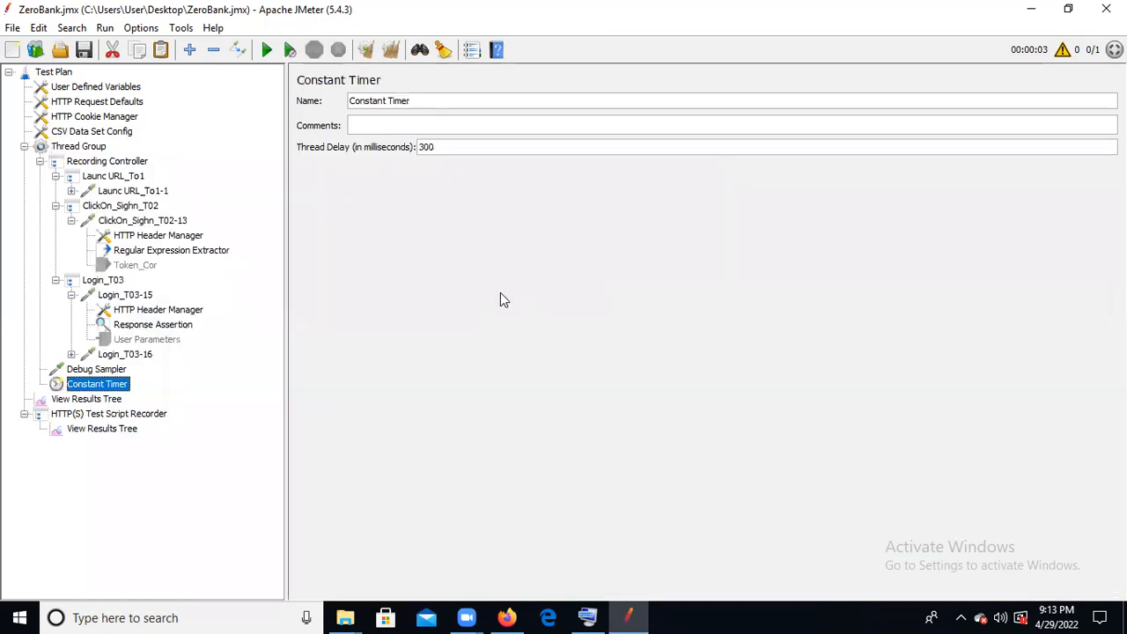
{"action": "left_click_drag", "start_coordinate": [115, 389], "coordinate": [155, 269]}
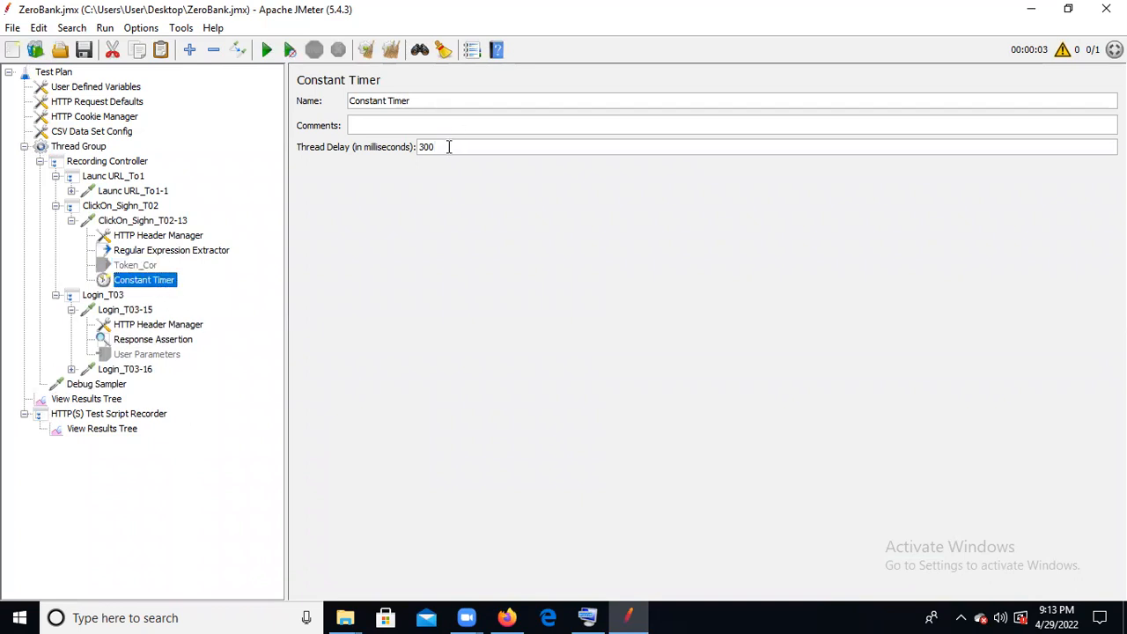
{"action": "left_click_drag", "start_coordinate": [444, 148], "coordinate": [409, 165]}
{"action": "left_click_drag", "start_coordinate": [424, 103], "coordinate": [296, 88]}
{"action": "type", "text": "T"}
{"action": "key", "text": "BackSpace"}
{"action": "key", "text": "ctrl+z"}
{"action": "key", "text": "ctrl+z"}
{"action": "key", "text": "ctrl+z"}
- Rename the Constant Timer under ClickOn_Sighn_T02-13 as Think_Time
{"action": "left_click_drag", "start_coordinate": [419, 101], "coordinate": [272, 96]}
{"action": "type", "text": "T"}
{"action": "left_click", "coordinate": [595, 617]}
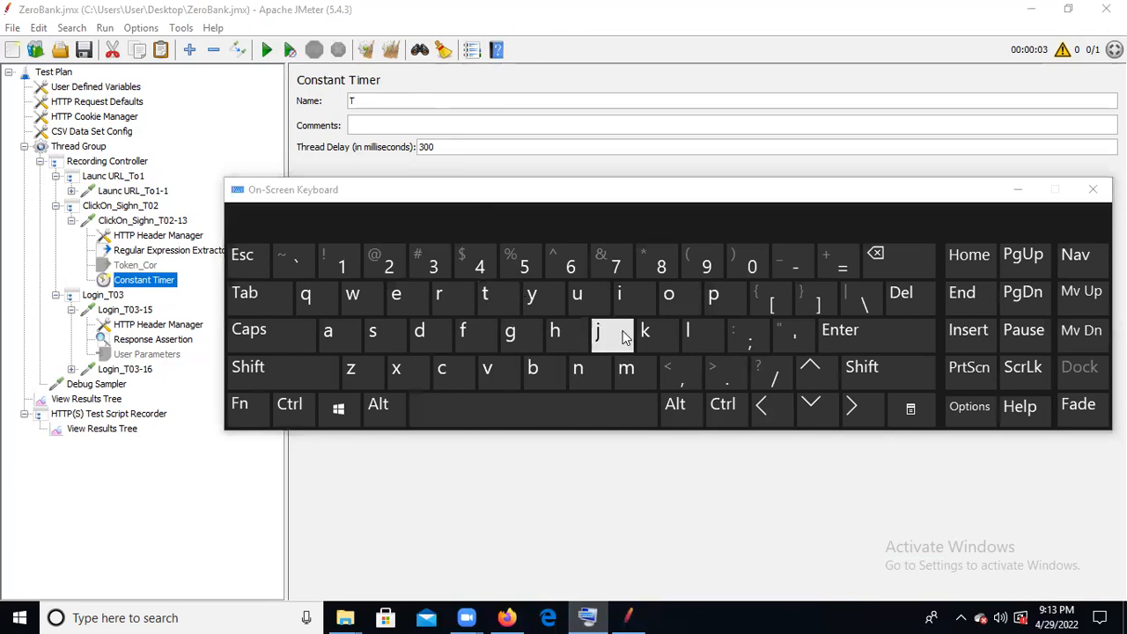
{"action": "left_click", "coordinate": [381, 100]}
{"action": "left_click", "coordinate": [566, 333]}
{"action": "type", "text": "ink_Time"}
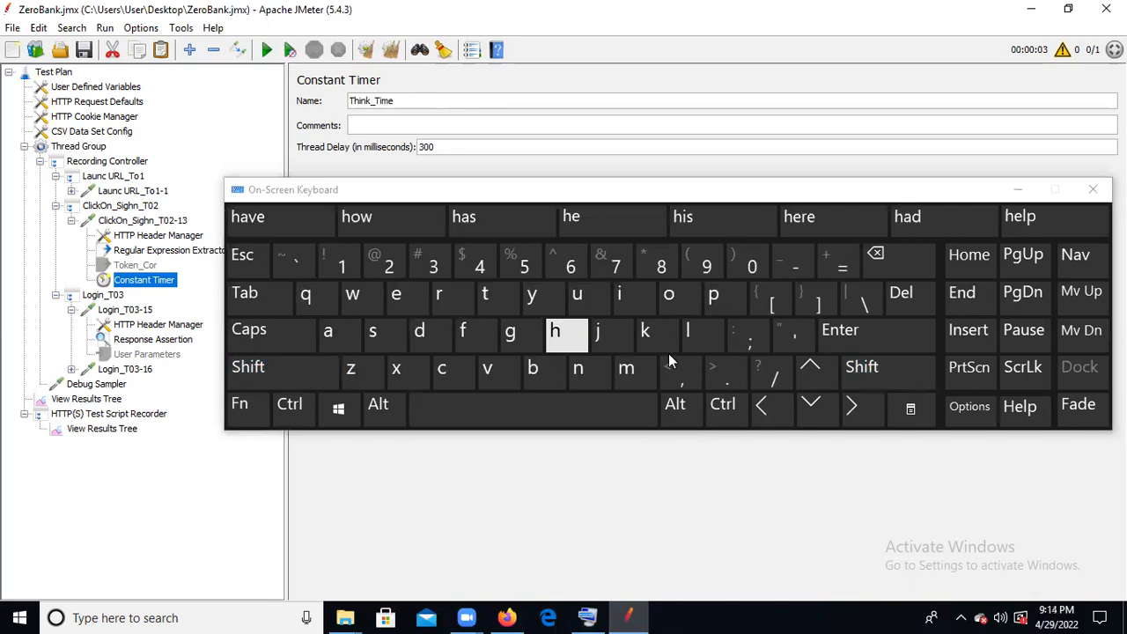
{"action": "left_click", "coordinate": [1018, 190]}
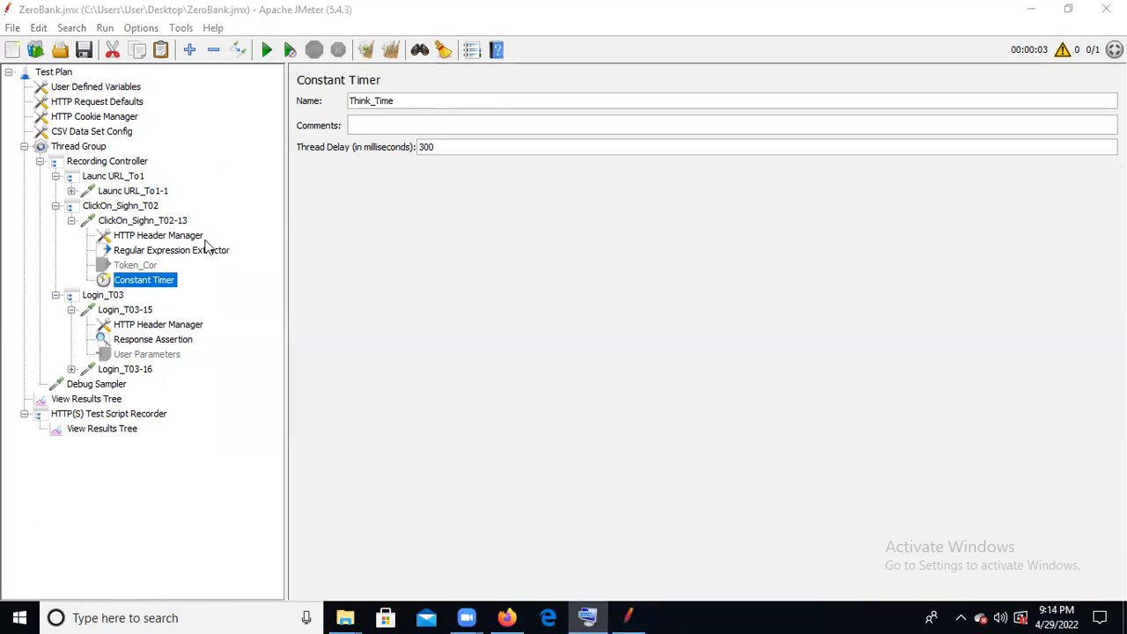
{"action": "left_click", "coordinate": [210, 251]}
- Copy the Think_Time timer from ClickOn_Sighn_T02-13 and paste it into the Login_T03 controller
{"action": "left_click", "coordinate": [113, 283]}
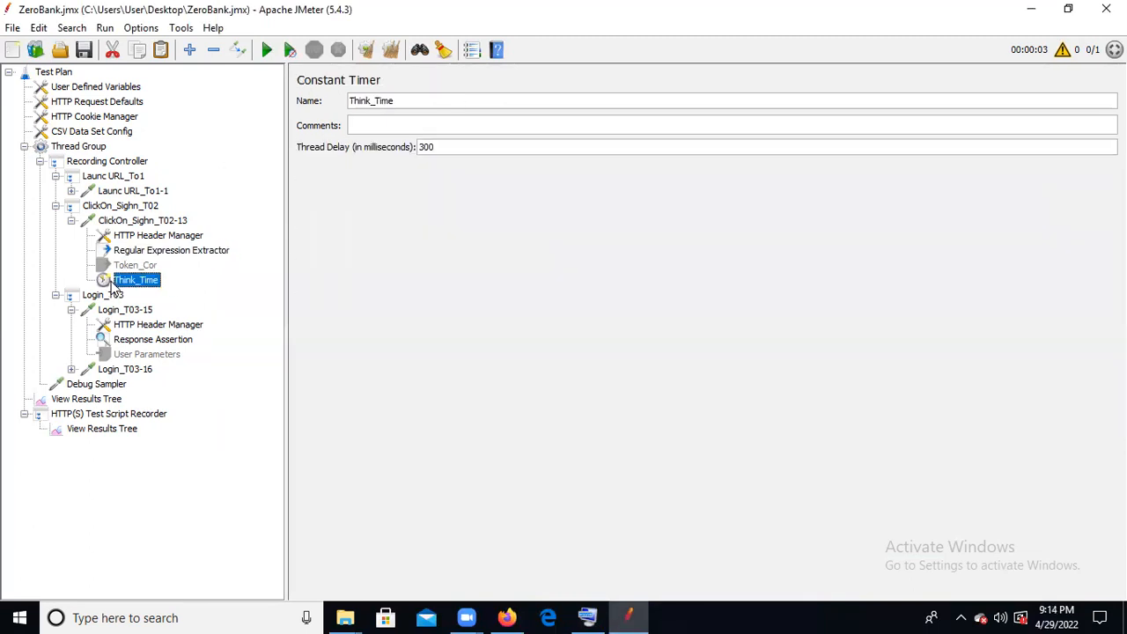
{"action": "right_click", "coordinate": [113, 284]}
{"action": "left_click", "coordinate": [178, 313]}
{"action": "left_click", "coordinate": [113, 297]}
{"action": "right_click", "coordinate": [114, 299]}
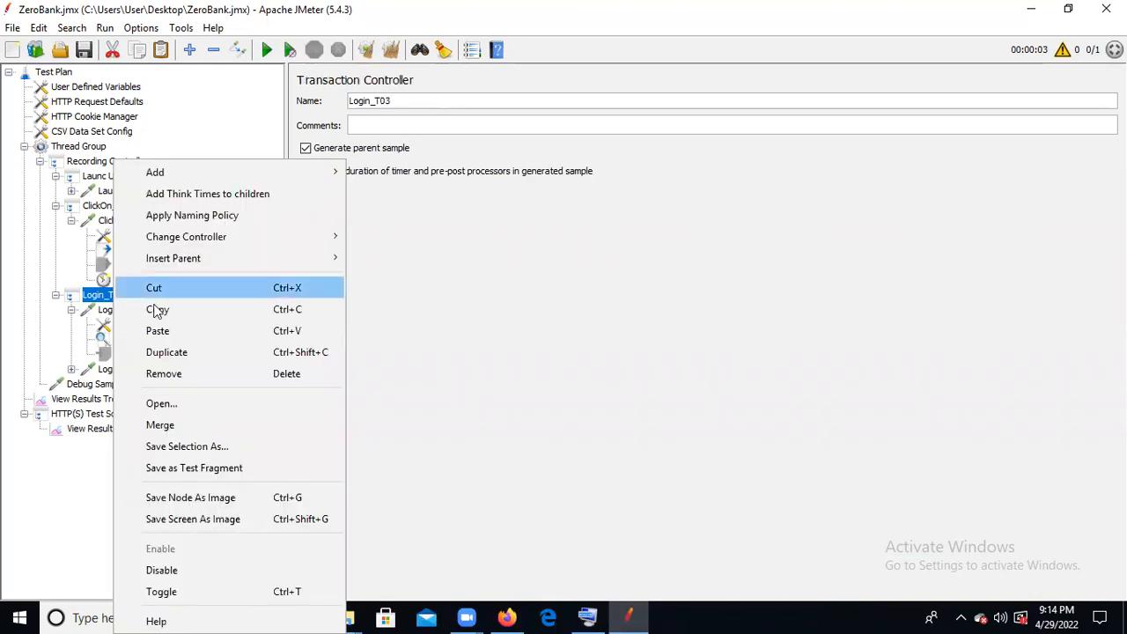
{"action": "left_click", "coordinate": [209, 334]}
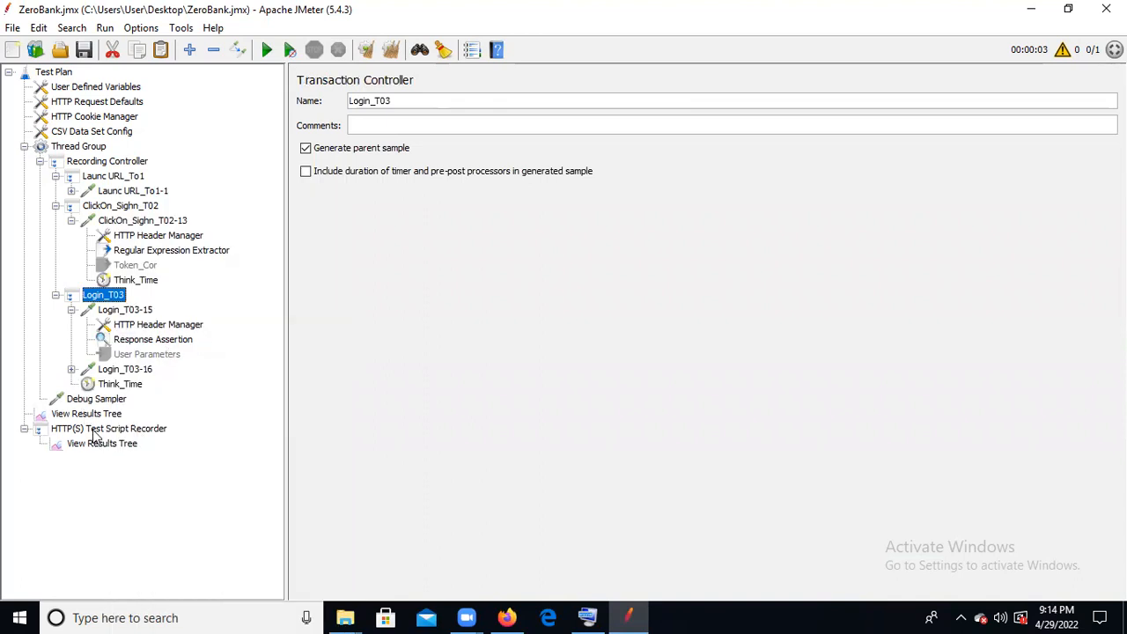
- Paste another copy of the Think_Time timer under the Login_T03-15 request
{"action": "left_click", "coordinate": [134, 385]}
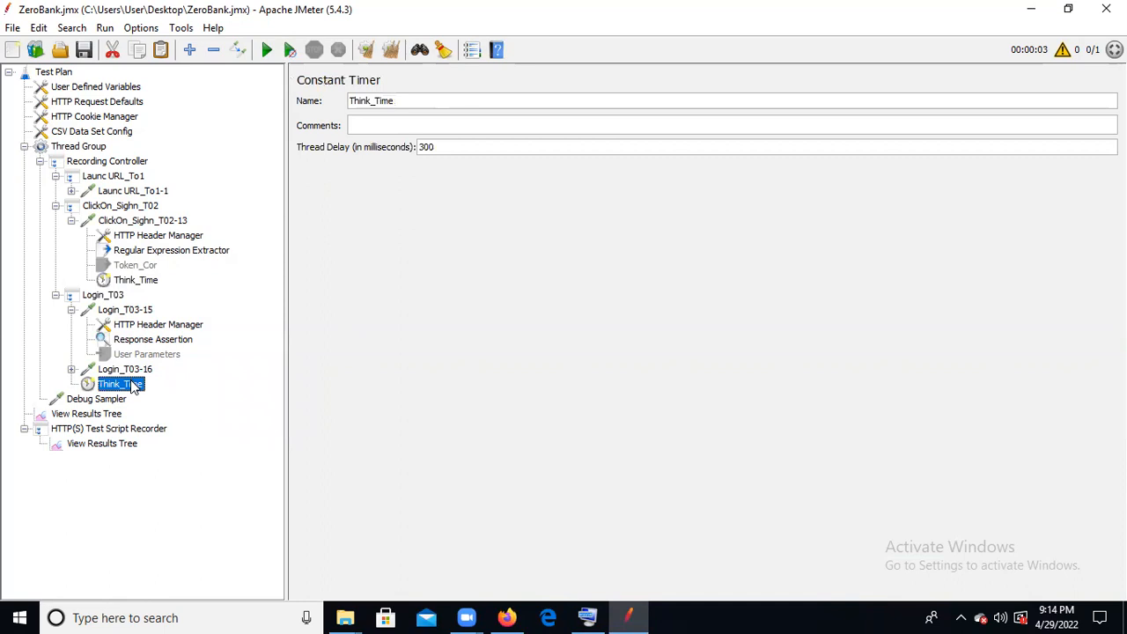
{"action": "right_click", "coordinate": [133, 385]}
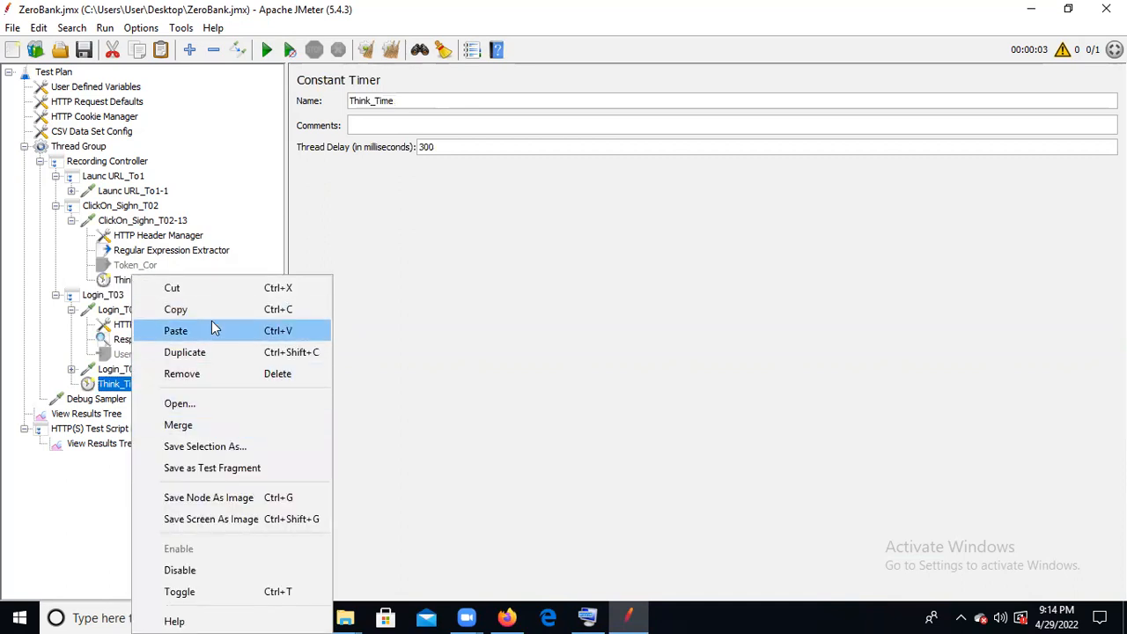
{"action": "left_click", "coordinate": [108, 319]}
{"action": "right_click", "coordinate": [128, 310]}
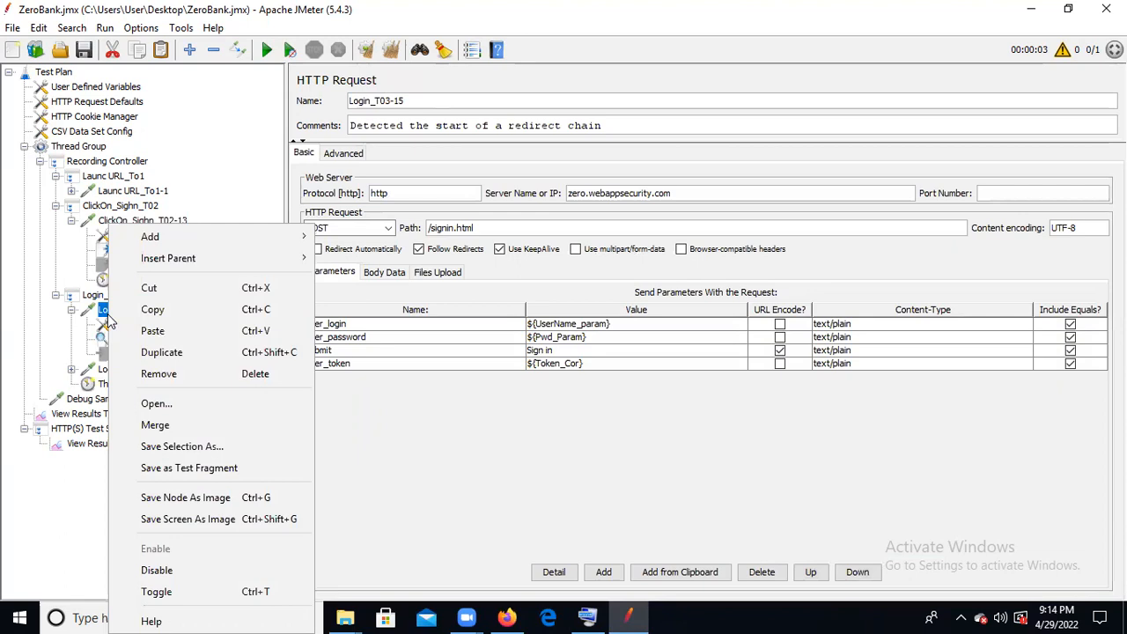
{"action": "left_click", "coordinate": [185, 330]}
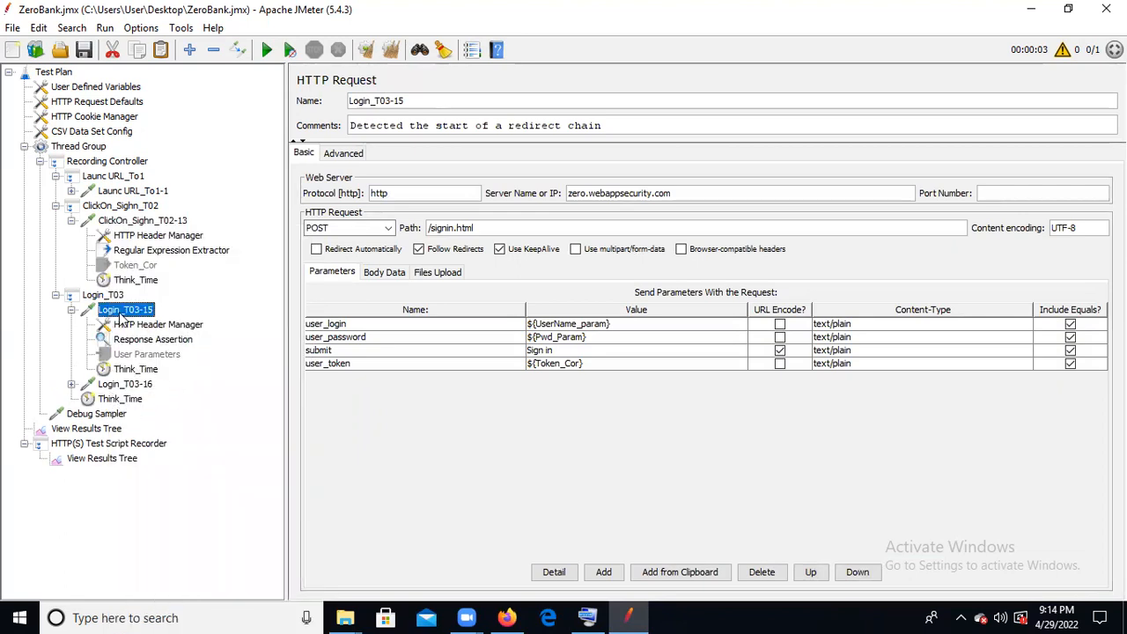
- Review the thread delay of each of the three Think_Time timers
{"action": "left_click", "coordinate": [137, 282]}
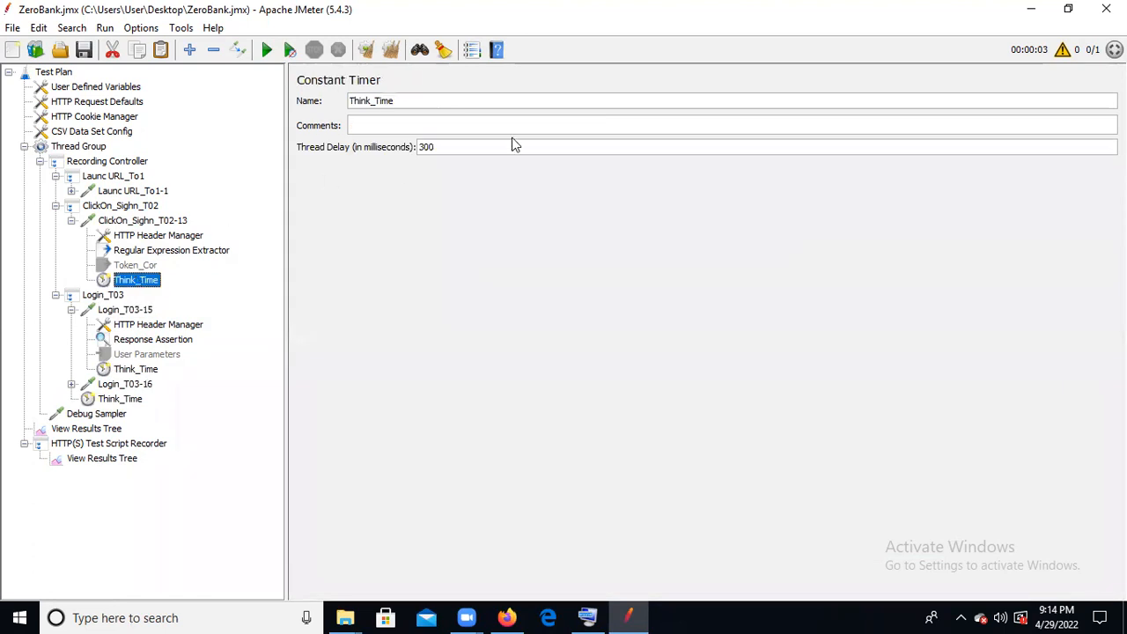
{"action": "left_click", "coordinate": [148, 373]}
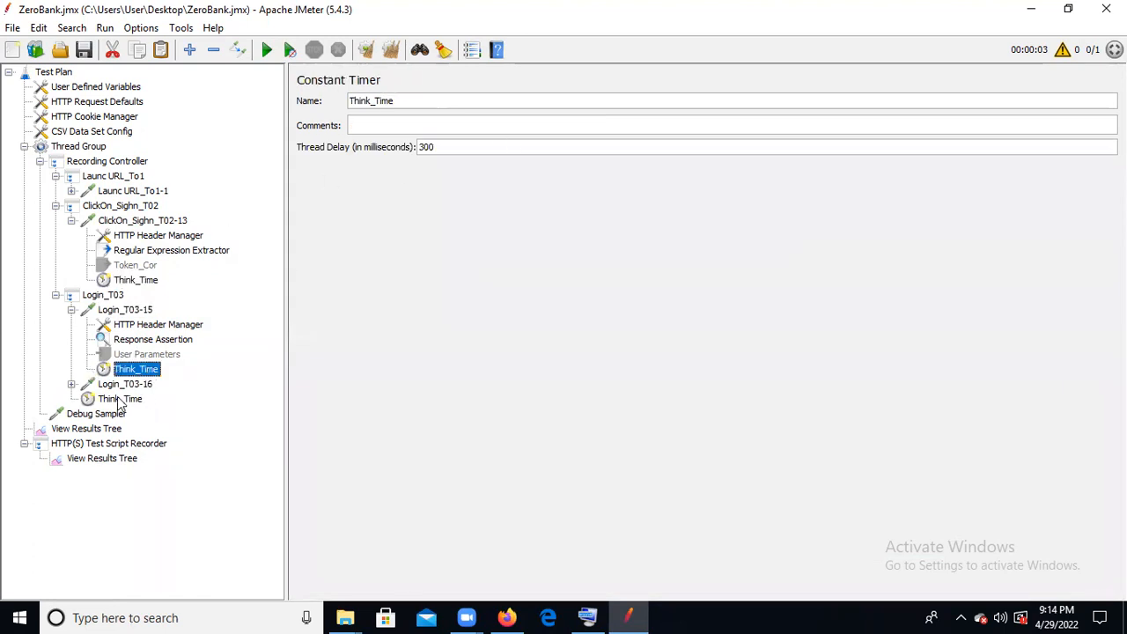
{"action": "left_click", "coordinate": [119, 401]}
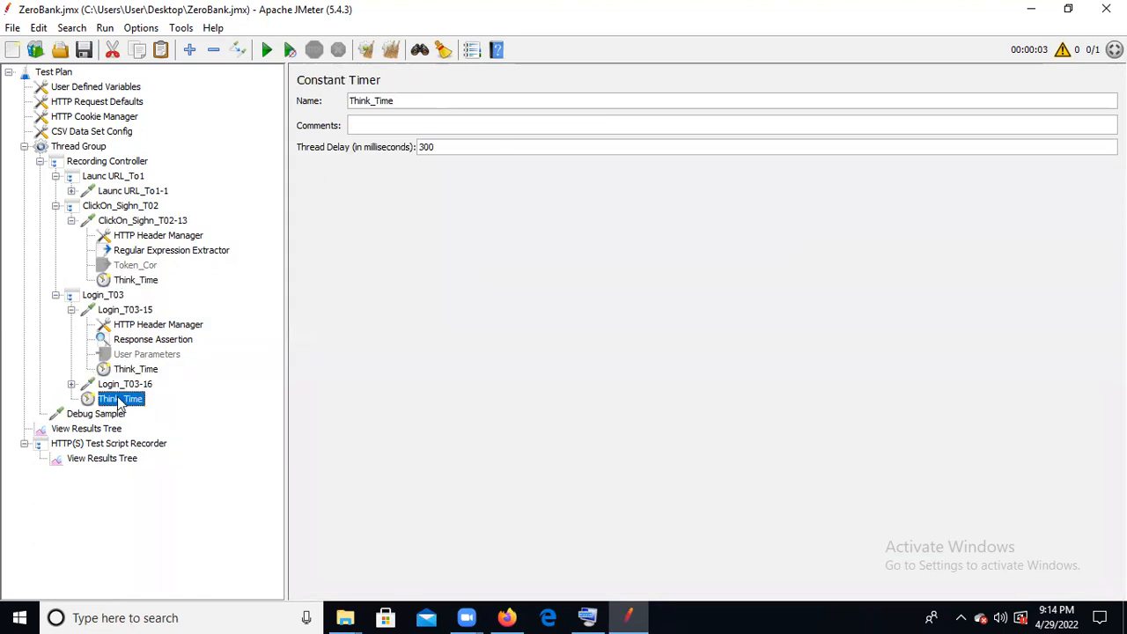
{"action": "left_click", "coordinate": [71, 384]}
{"action": "left_click", "coordinate": [71, 384]}
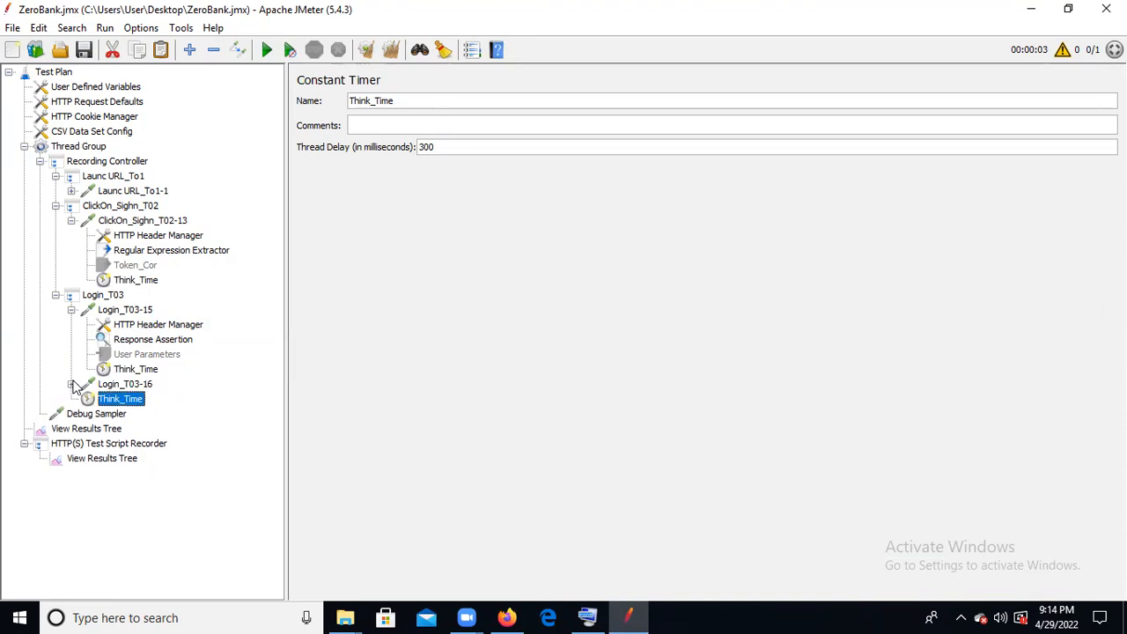
- Collapse Login_T03, ClickOn_Sighn_T02-13 and Launc URL_To1 in the test plan tree
{"action": "left_click", "coordinate": [54, 296]}
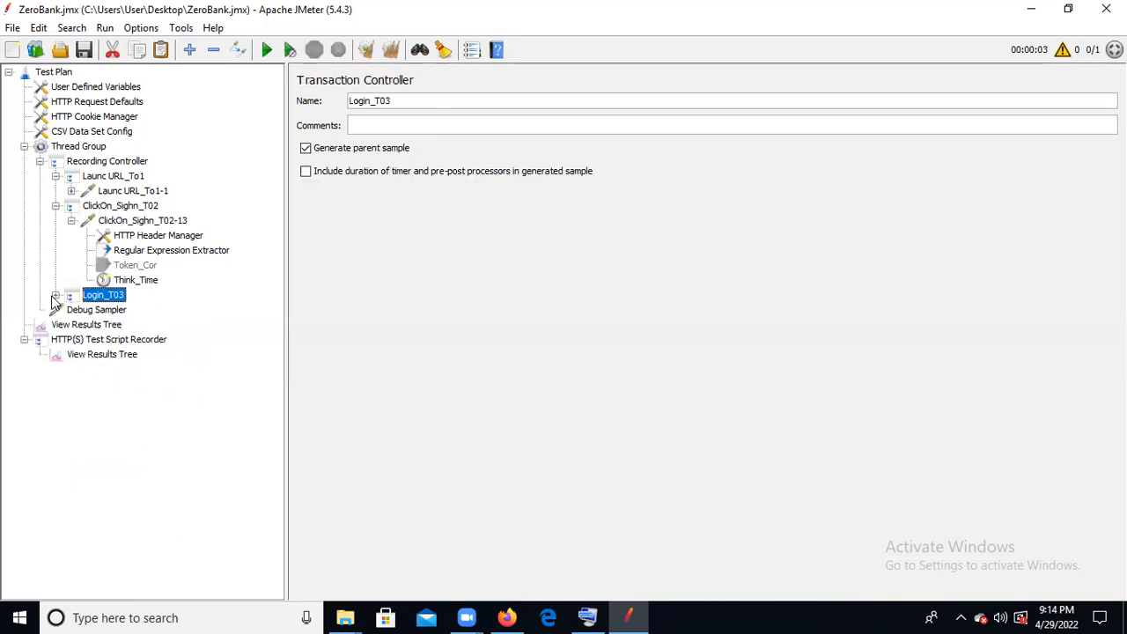
{"action": "left_click", "coordinate": [72, 221]}
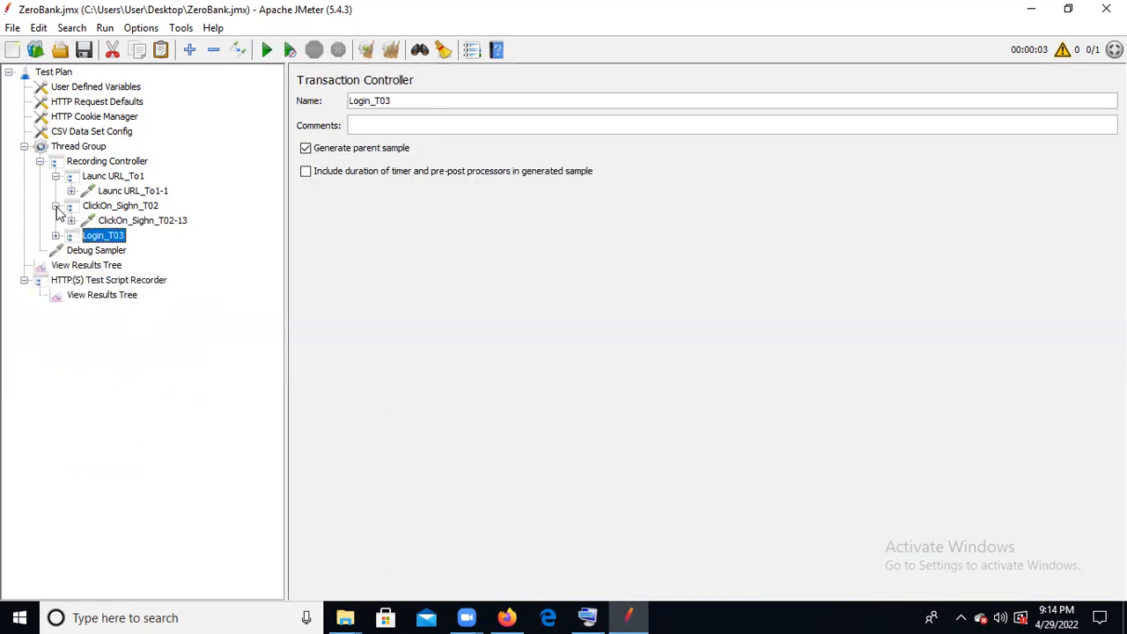
{"action": "left_click", "coordinate": [55, 176]}
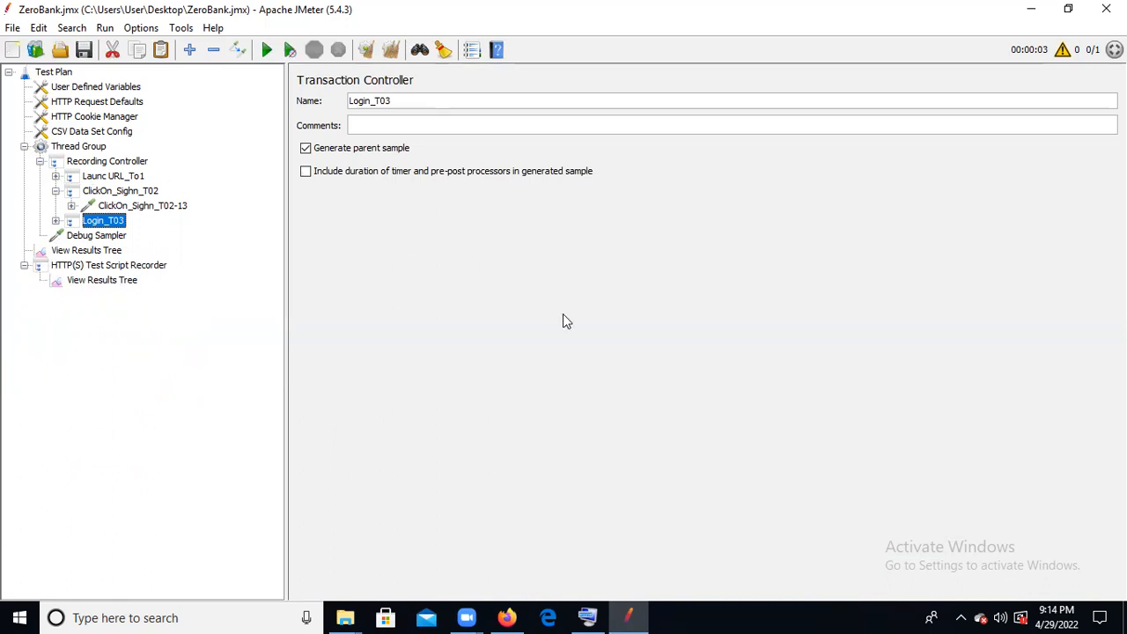
- Open the Launc URL_To1-1 request under Launc URL_To1 and select its server name
{"action": "left_click", "coordinate": [124, 178]}
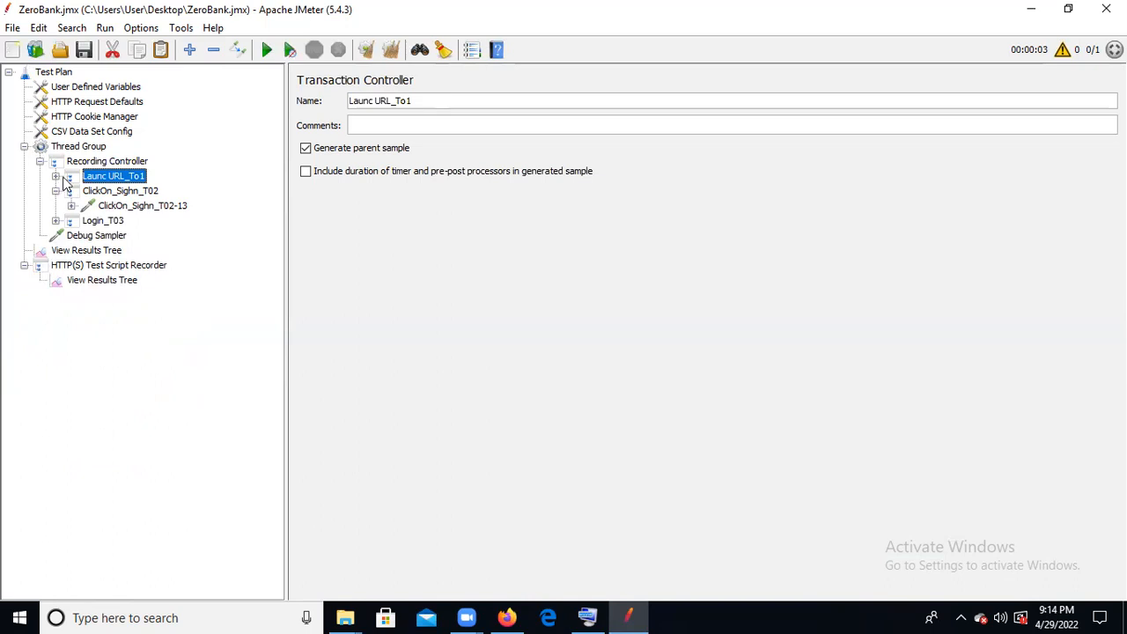
{"action": "left_click", "coordinate": [55, 177]}
{"action": "left_click", "coordinate": [113, 192]}
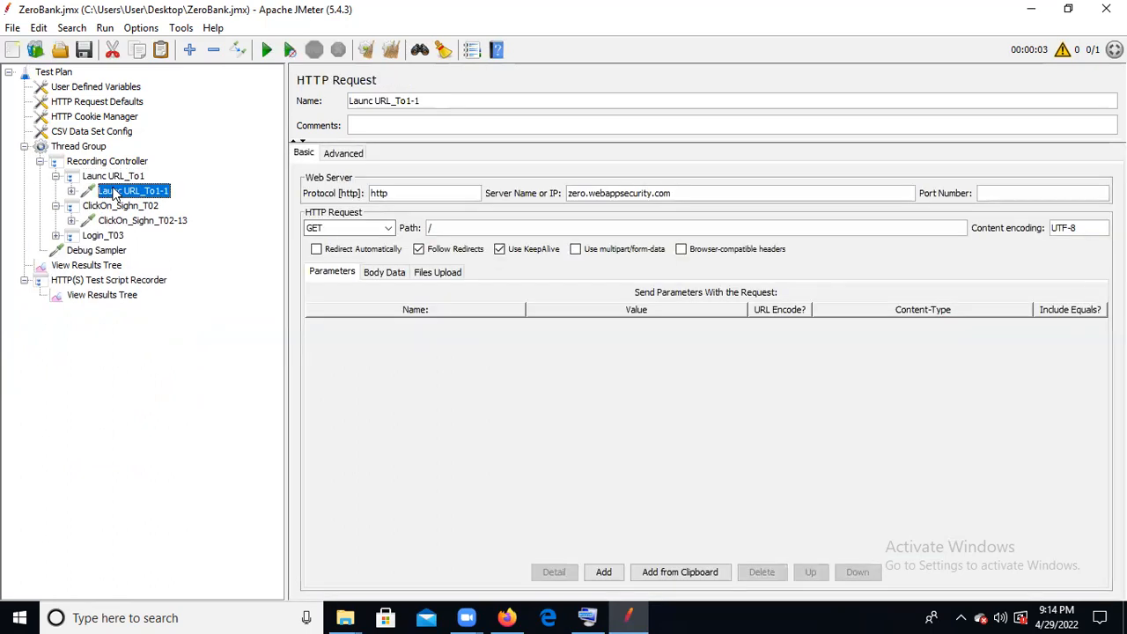
{"action": "left_click", "coordinate": [695, 192]}
{"action": "left_click_drag", "start_coordinate": [634, 186], "coordinate": [506, 187]}
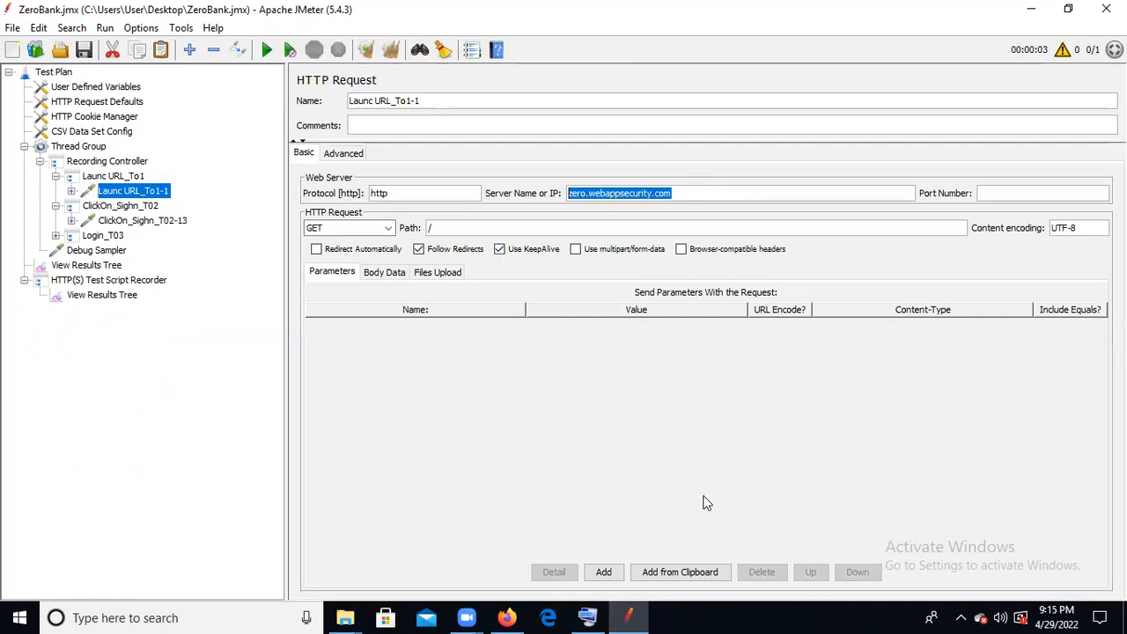
{"action": "key", "text": "alt+Tab"}
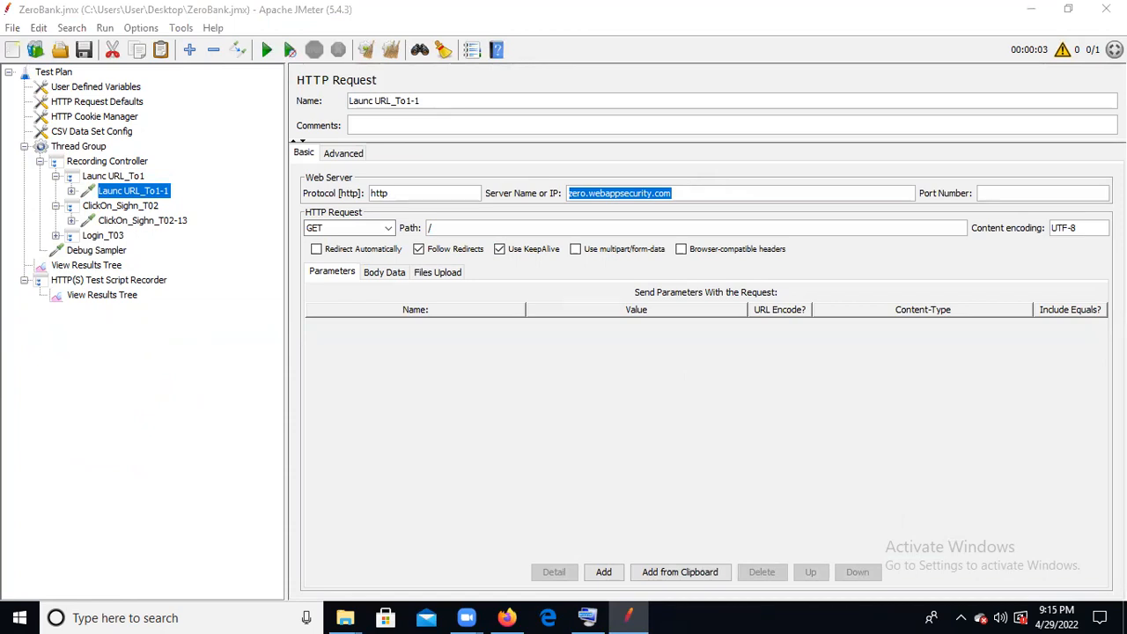
{"action": "left_click", "coordinate": [587, 617]}
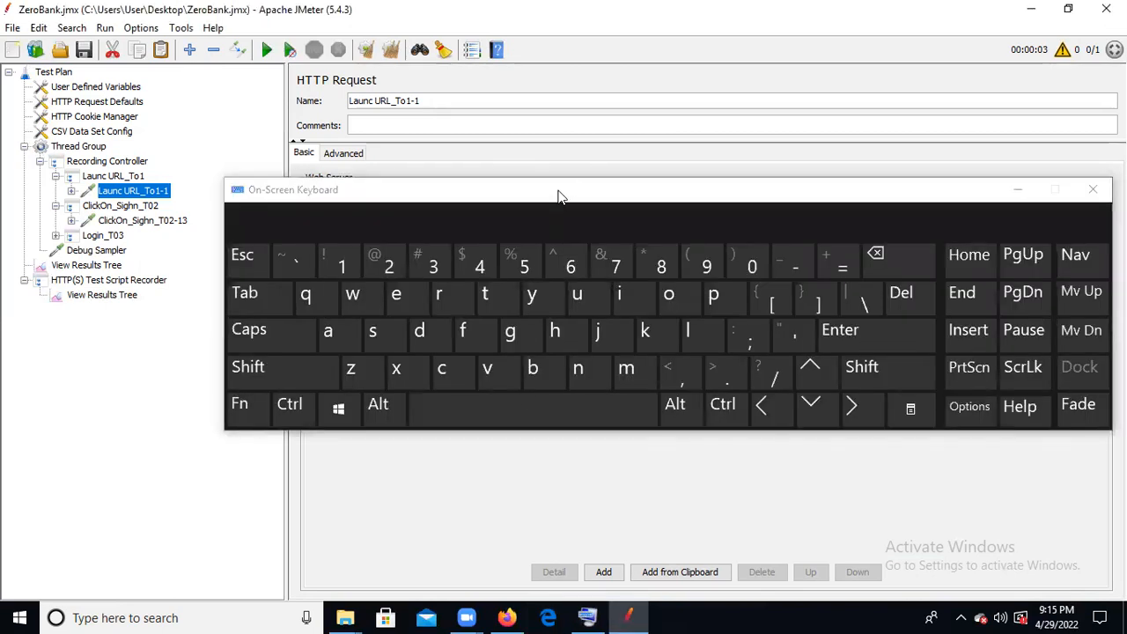
{"action": "left_click", "coordinate": [569, 190]}
{"action": "left_click_drag", "start_coordinate": [569, 190], "coordinate": [584, 427]}
{"action": "left_click_drag", "start_coordinate": [673, 194], "coordinate": [561, 204]}
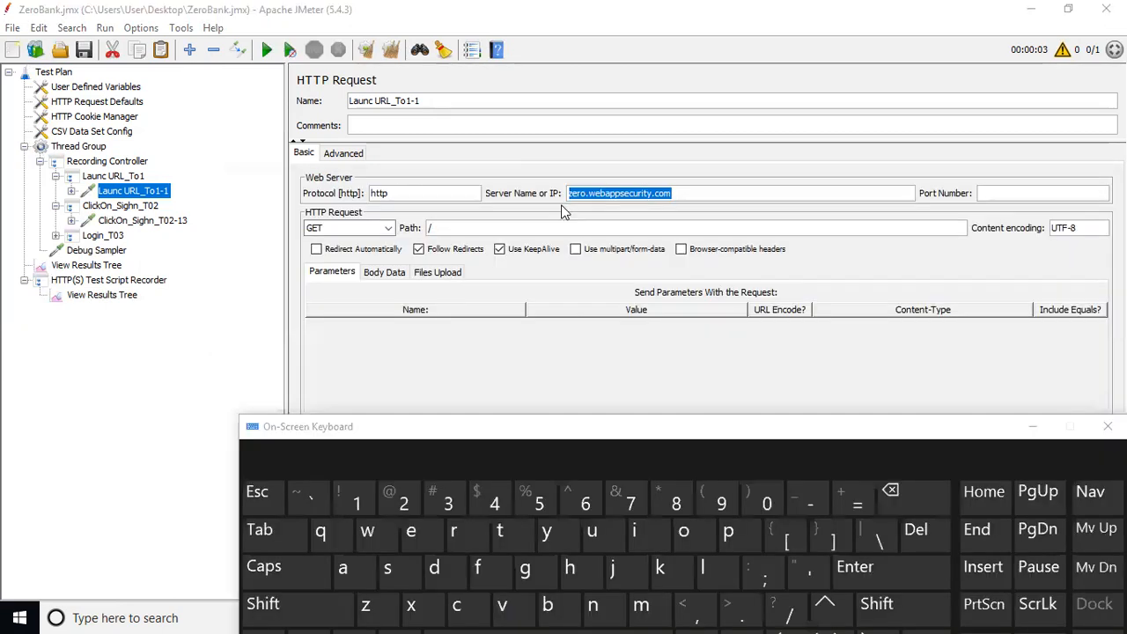
{"action": "left_click", "coordinate": [572, 569]}
{"action": "left_click", "coordinate": [513, 543]}
{"action": "key", "text": "shift"}
{"action": "left_click", "coordinate": [1034, 427]}
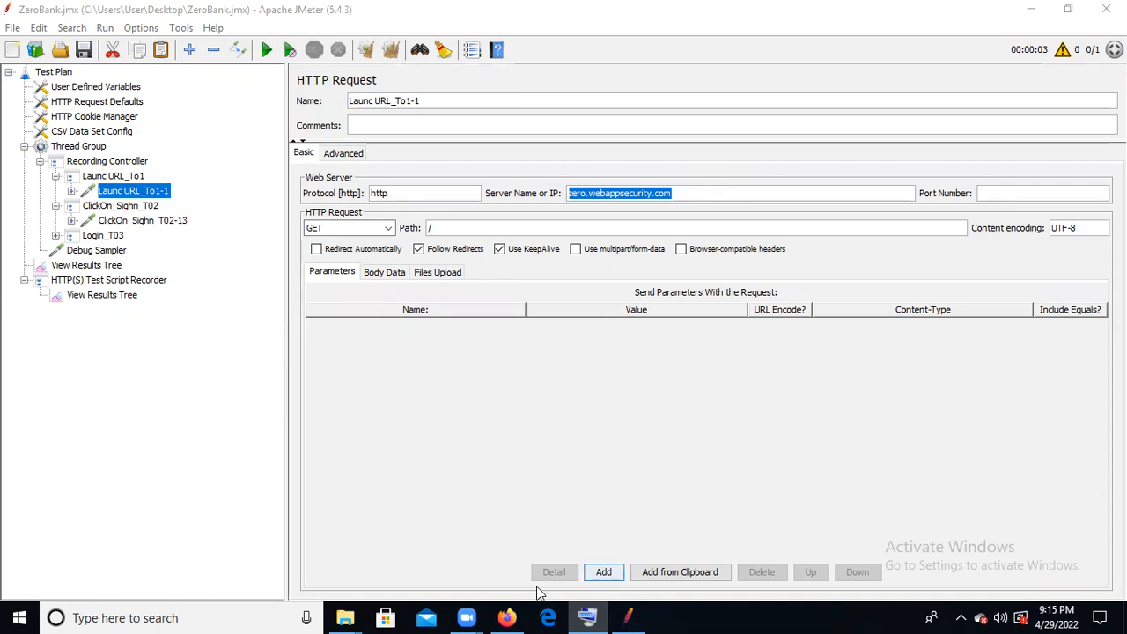
- Switch to Firefox, open a new tab and bring up the On-Screen Keyboard for entering a search
{"action": "mouse_move", "coordinate": [508, 617]}
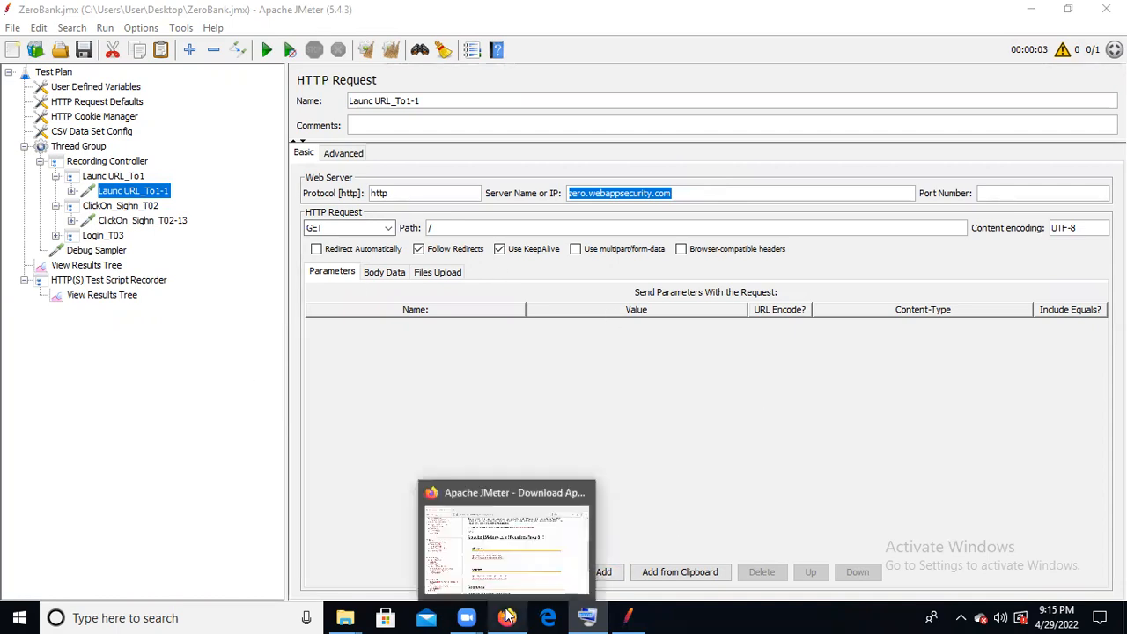
{"action": "left_click", "coordinate": [528, 520]}
{"action": "left_click", "coordinate": [202, 22]}
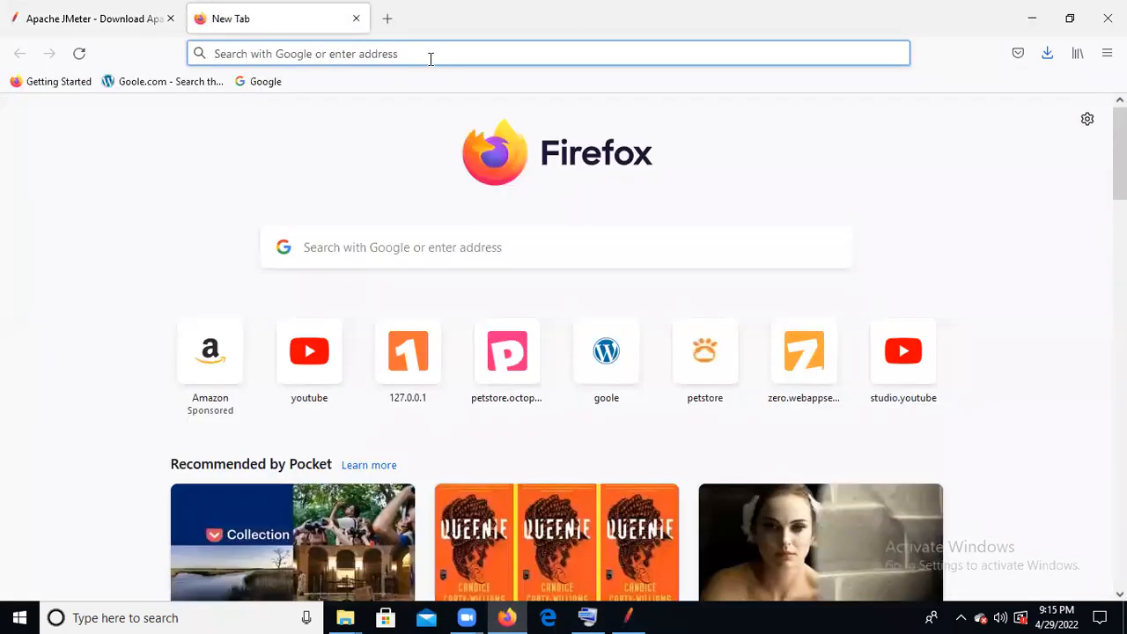
{"action": "left_click", "coordinate": [427, 54]}
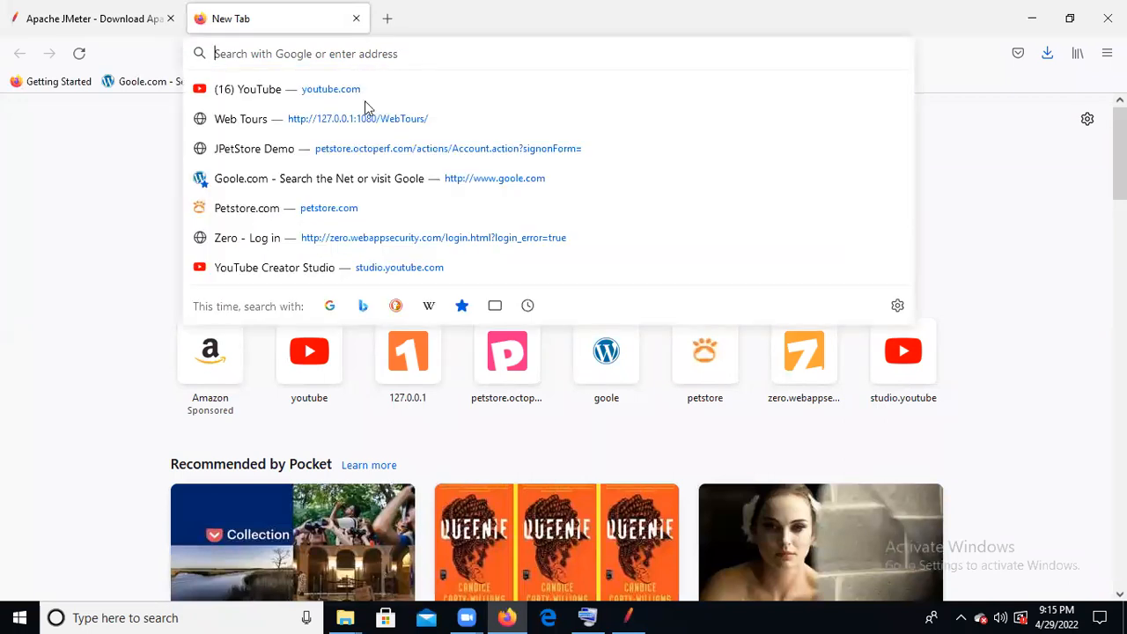
{"action": "left_click", "coordinate": [590, 617]}
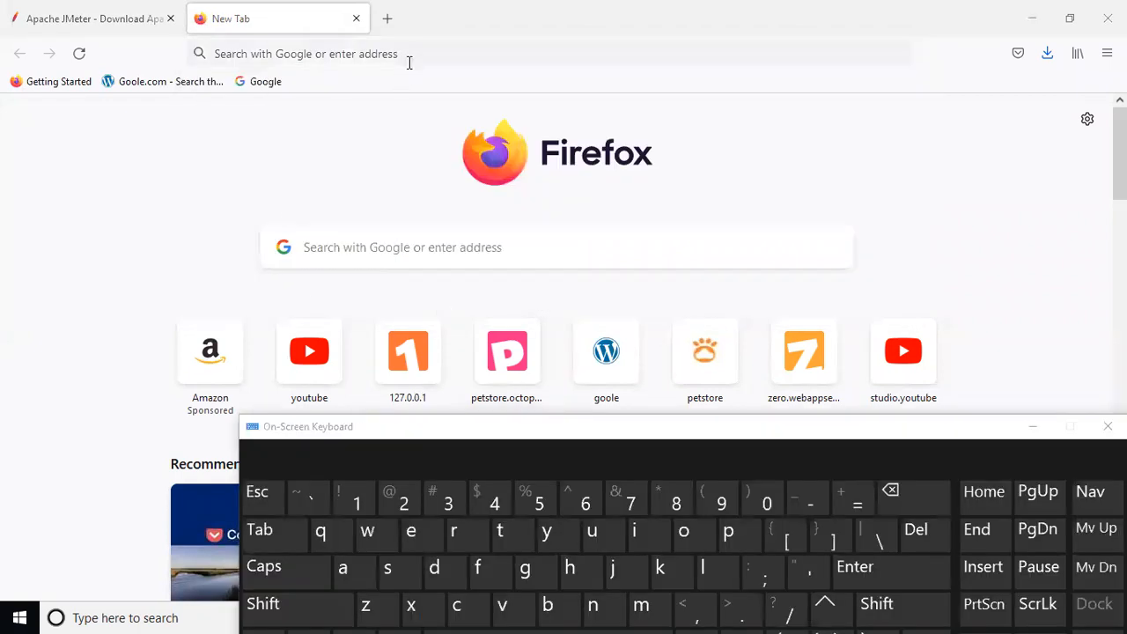
{"action": "left_click", "coordinate": [408, 62]}
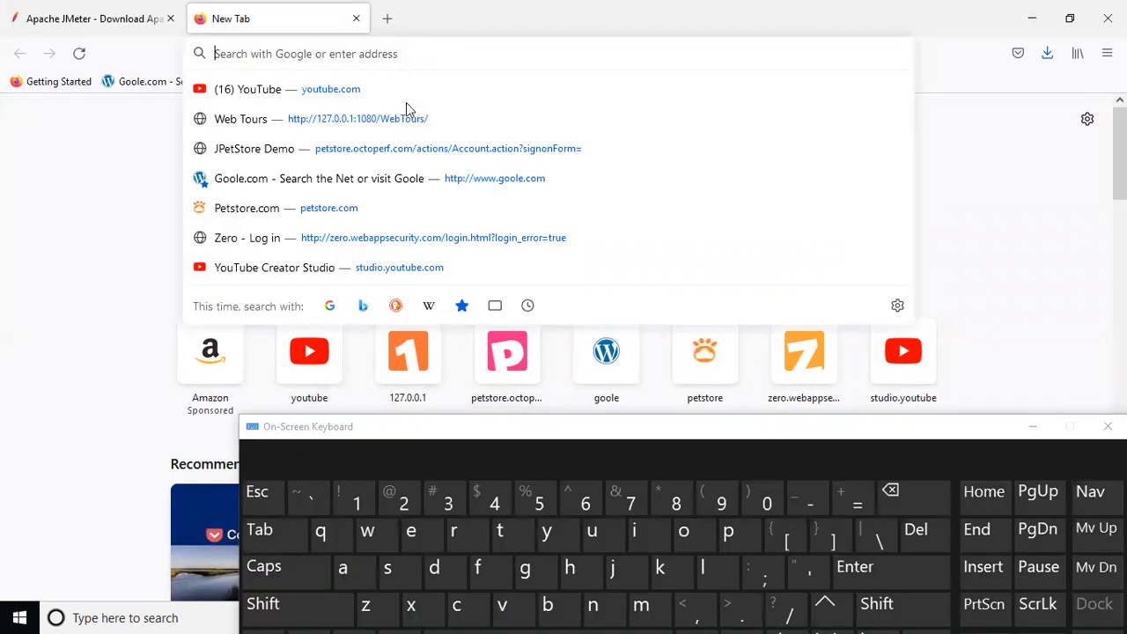
- Search Google for "guru jmeter" and minimize the On-Screen Keyboard
{"action": "left_click", "coordinate": [525, 570]}
{"action": "left_click", "coordinate": [590, 532]}
{"action": "left_click", "coordinate": [456, 532]}
{"action": "left_click", "coordinate": [609, 533]}
{"action": "type", "text": "jme"}
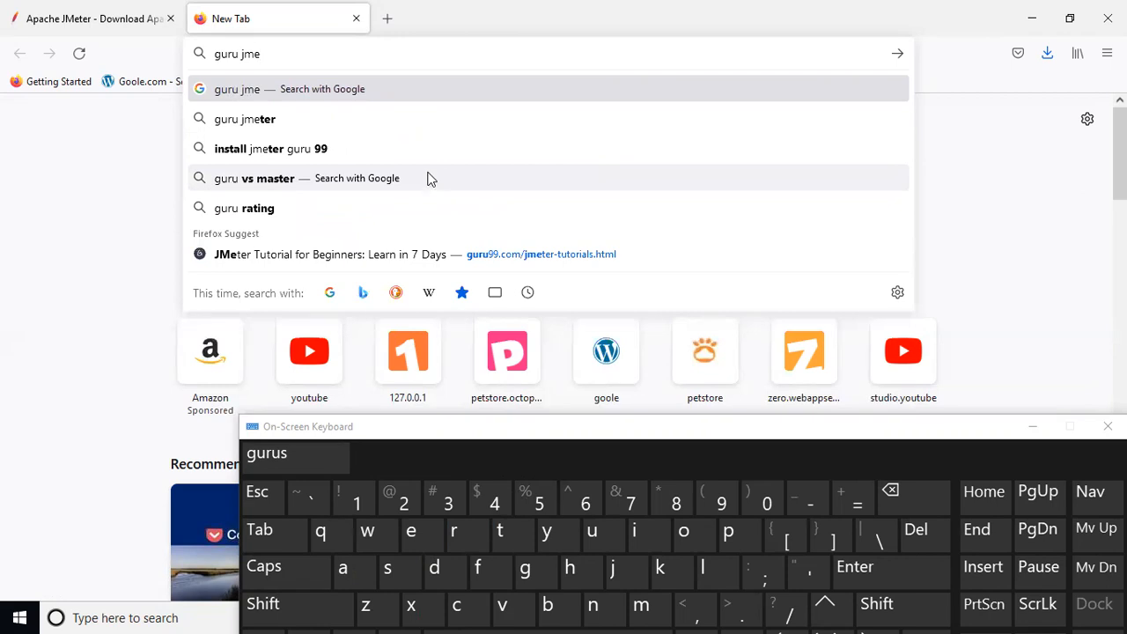
{"action": "left_click", "coordinate": [242, 123]}
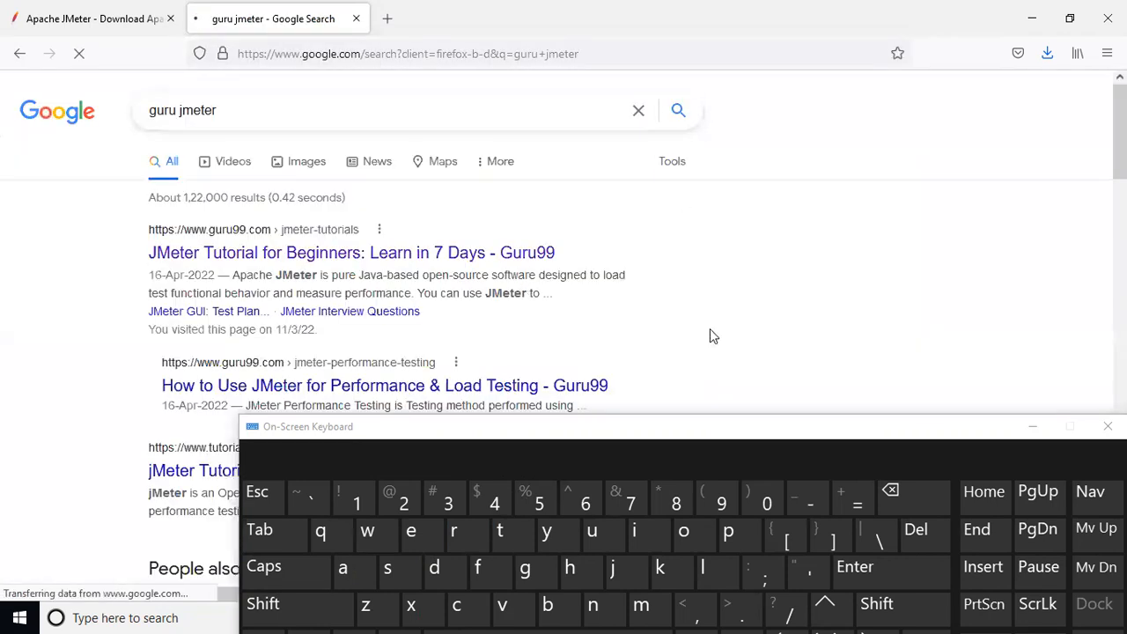
{"action": "left_click", "coordinate": [1032, 426]}
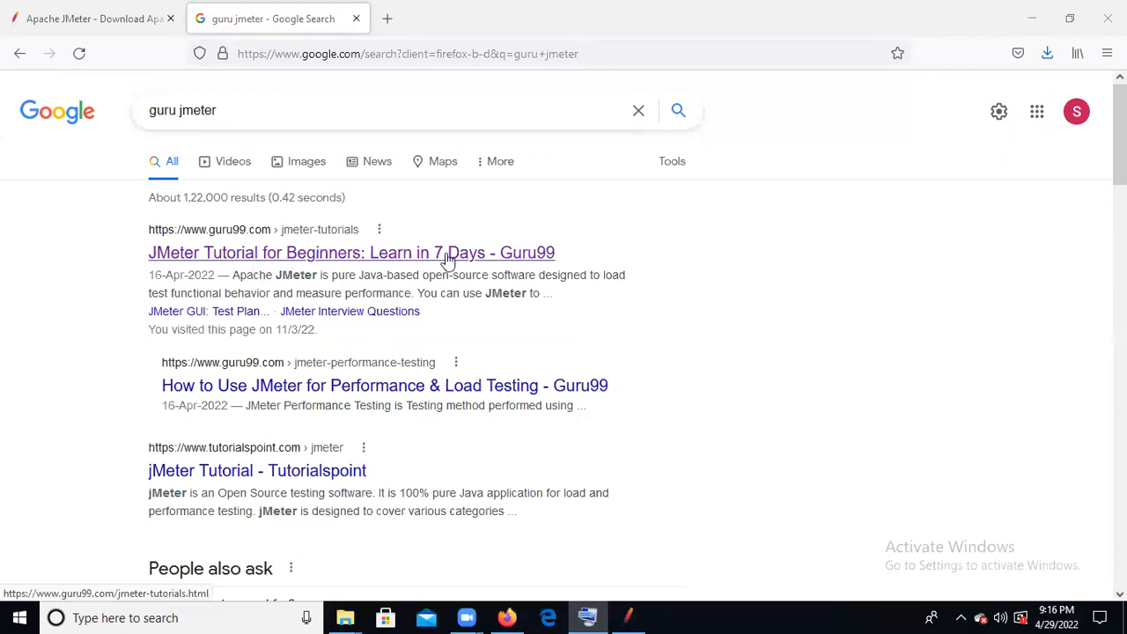
- Open Guru99's "JMeter Tutorial for Beginners: Learn in 7 Days" and examine its syllabus, including the Advanced Stuff list
{"action": "left_click", "coordinate": [357, 255]}
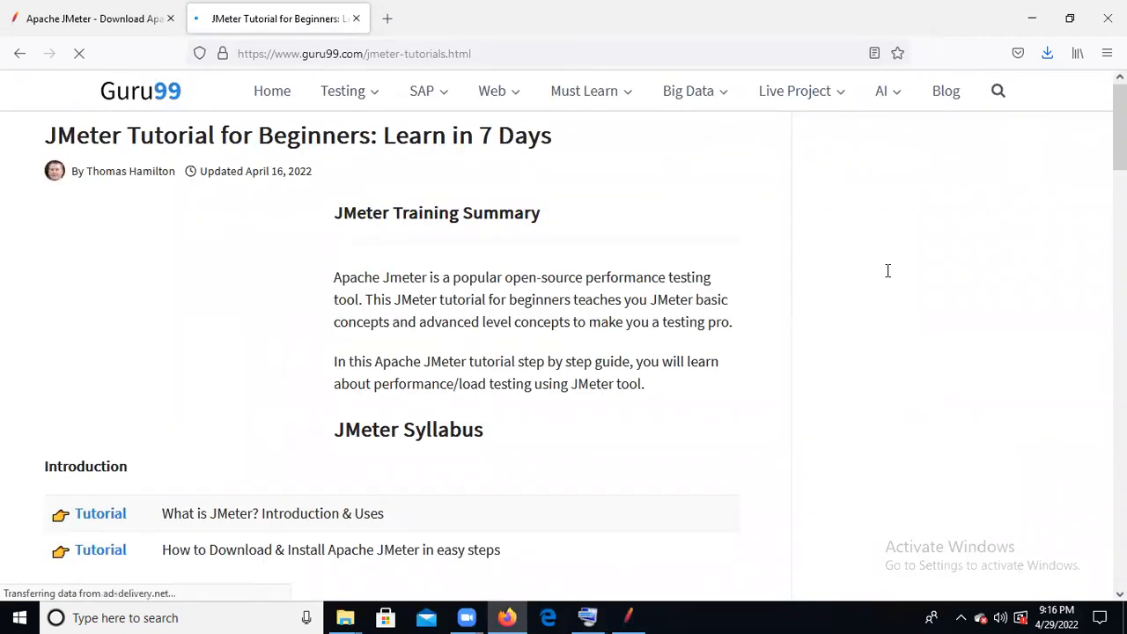
{"action": "scroll", "coordinate": [886, 269], "scroll_direction": "down", "scroll_amount": 1}
{"action": "scroll", "coordinate": [471, 190], "scroll_direction": "down", "scroll_amount": 5}
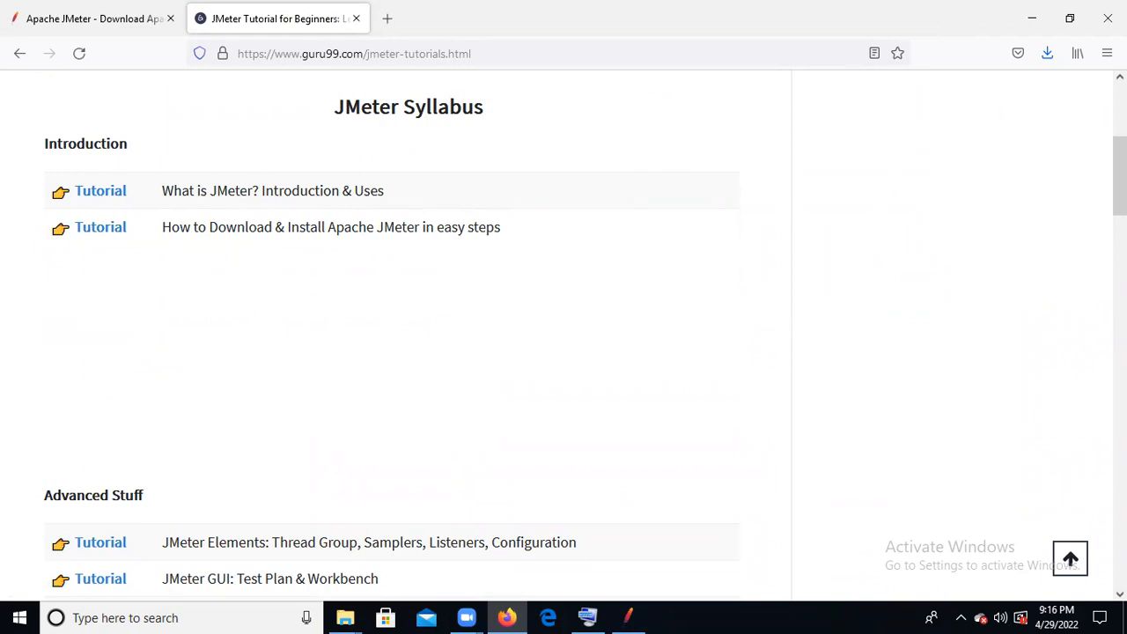
{"action": "scroll", "coordinate": [396, 352], "scroll_direction": "down", "scroll_amount": 2}
{"action": "scroll", "coordinate": [396, 352], "scroll_direction": "up", "scroll_amount": 5}
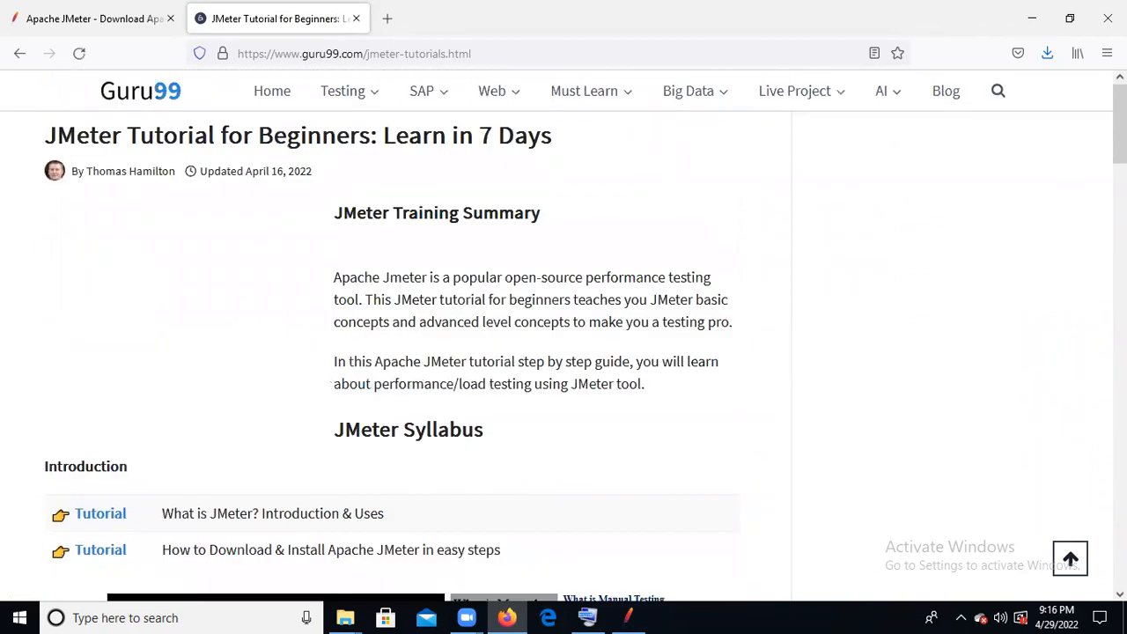
{"action": "scroll", "coordinate": [397, 352], "scroll_direction": "down", "scroll_amount": 6}
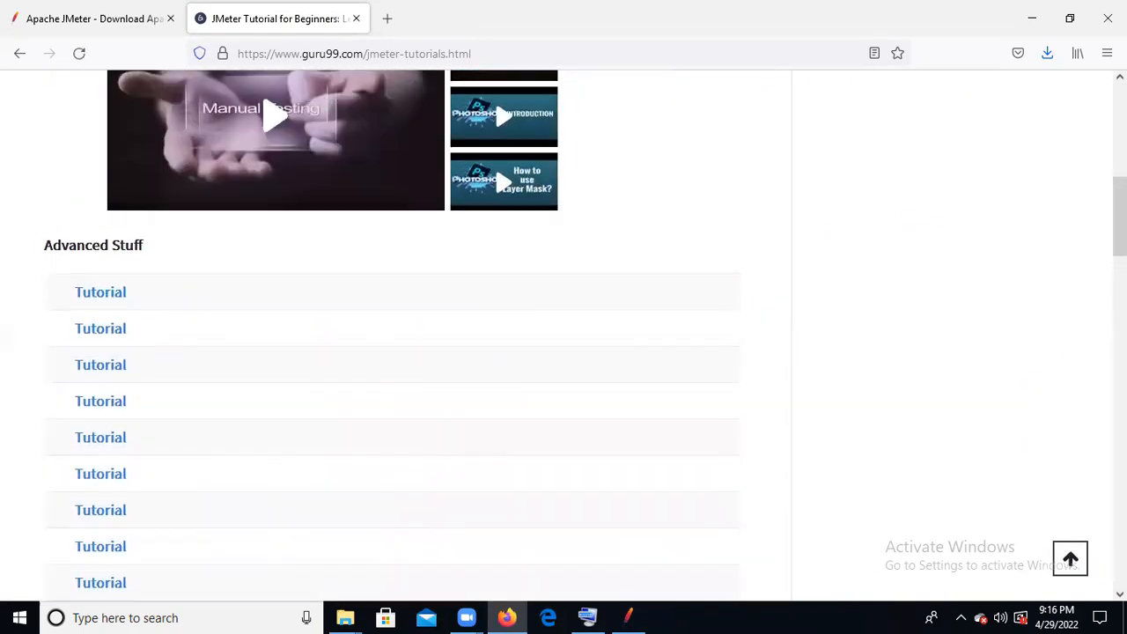
{"action": "scroll", "coordinate": [396, 352], "scroll_direction": "up", "scroll_amount": 6}
{"action": "scroll", "coordinate": [396, 353], "scroll_direction": "down", "scroll_amount": 6}
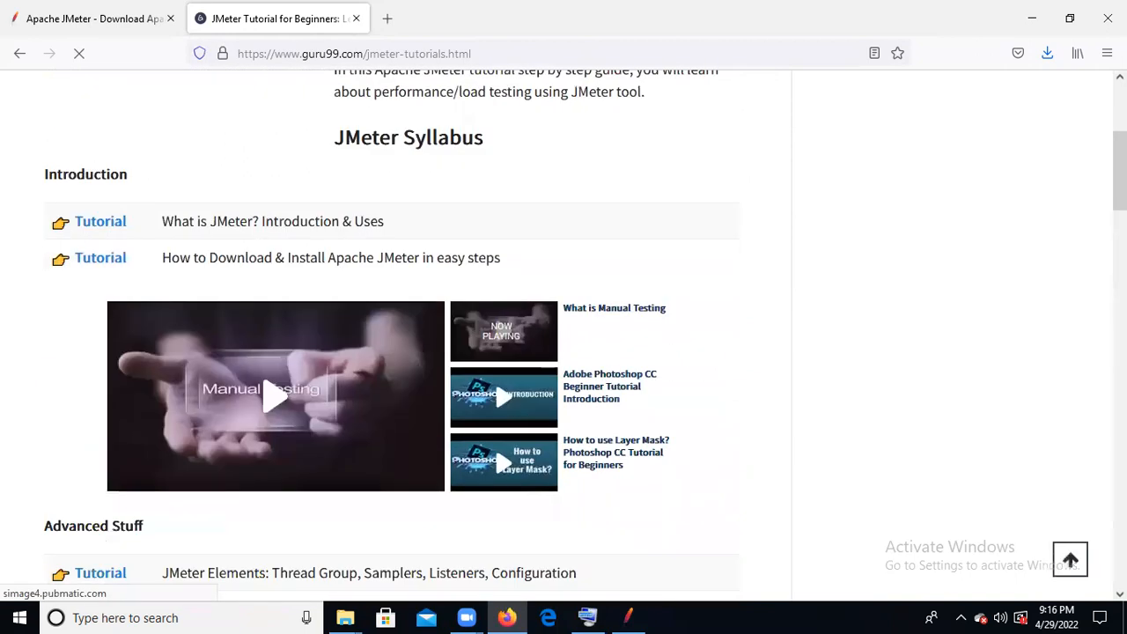
{"action": "scroll", "coordinate": [396, 352], "scroll_direction": "down", "scroll_amount": 1}
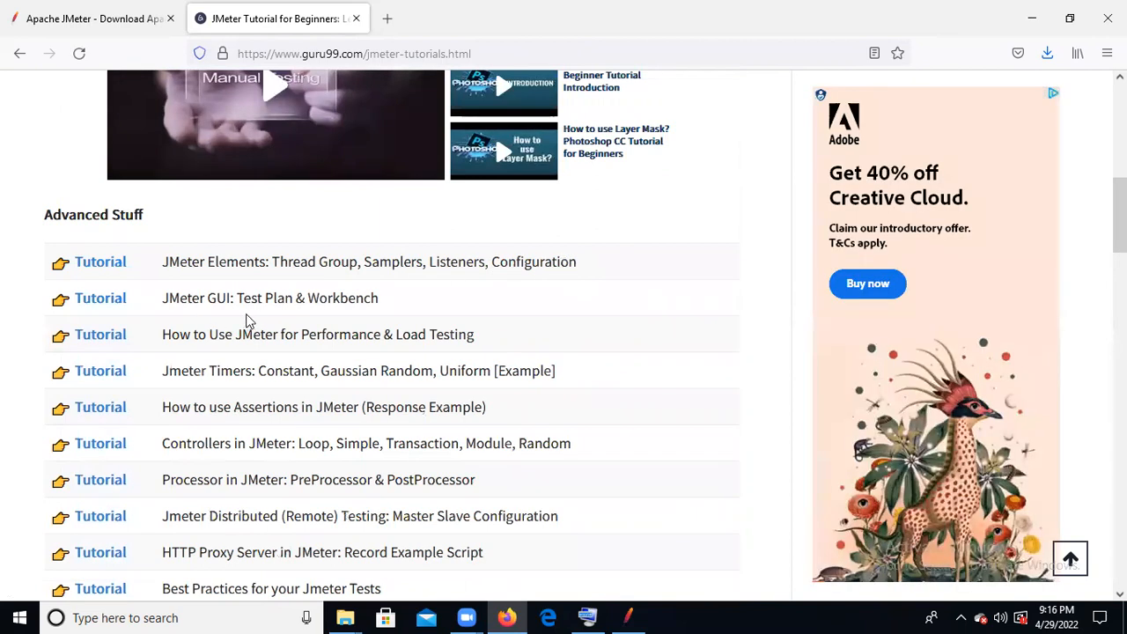
{"action": "left_click", "coordinate": [361, 313]}
{"action": "mouse_move", "coordinate": [1120, 215]}
{"action": "left_mouse_down"}
{"action": "mouse_move", "coordinate": [1120, 230]}
{"action": "mouse_move", "coordinate": [1121, 183]}
{"action": "mouse_move", "coordinate": [1121, 201]}
{"action": "left_mouse_up"}
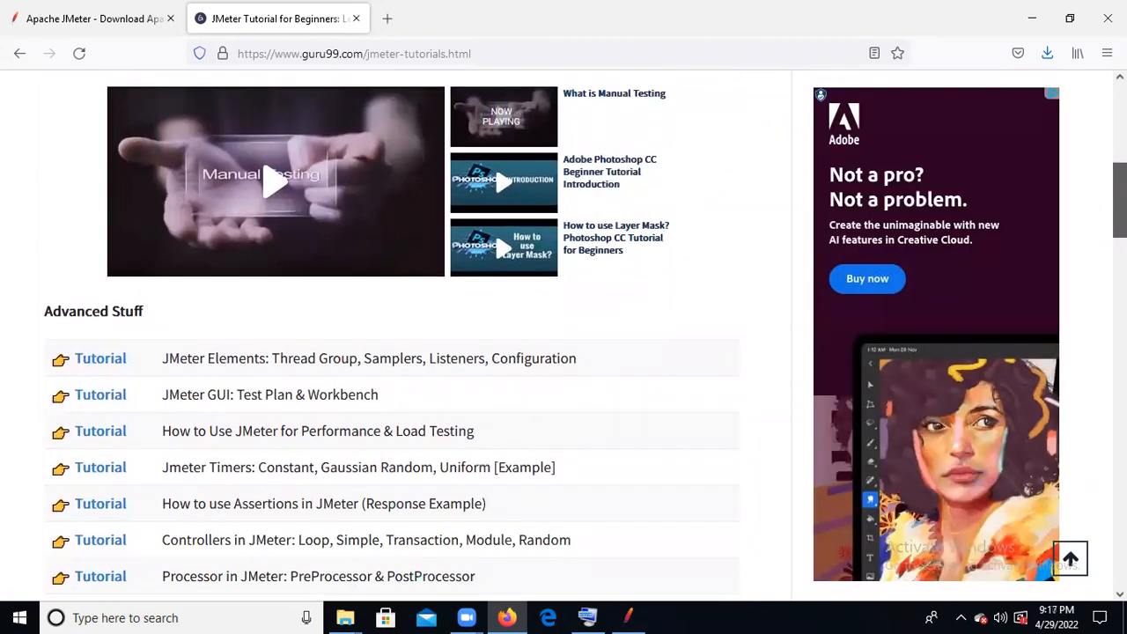
{"action": "left_click_drag", "start_coordinate": [1120, 201], "coordinate": [1120, 201]}
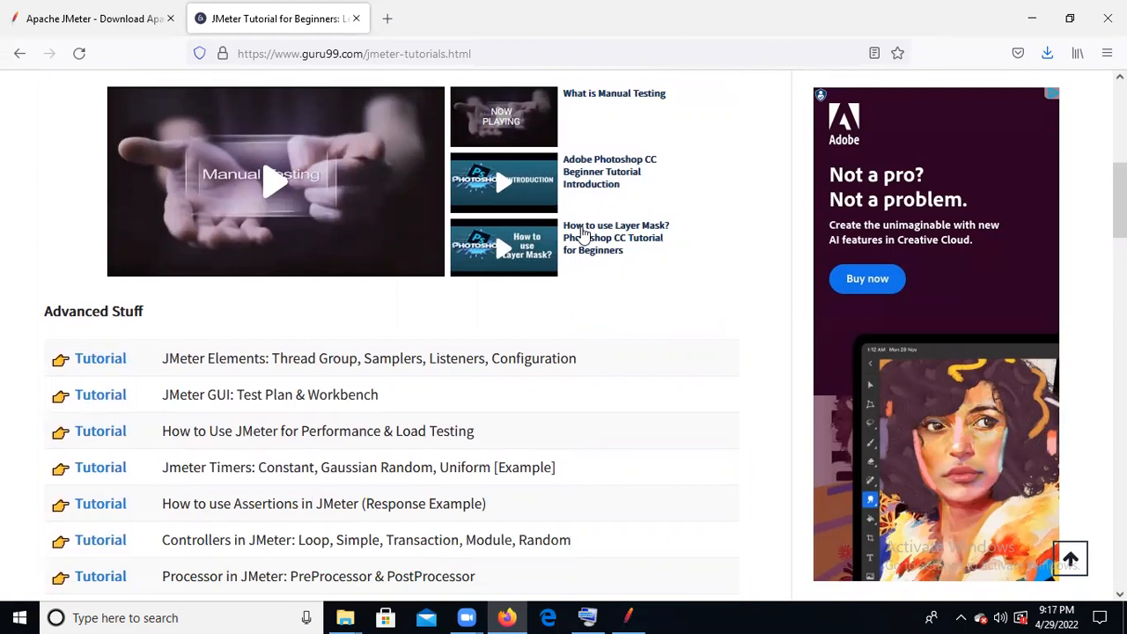
- Open the JMeter Elements tutorial and read through its Thread Group and Samplers sections
{"action": "left_click", "coordinate": [81, 371]}
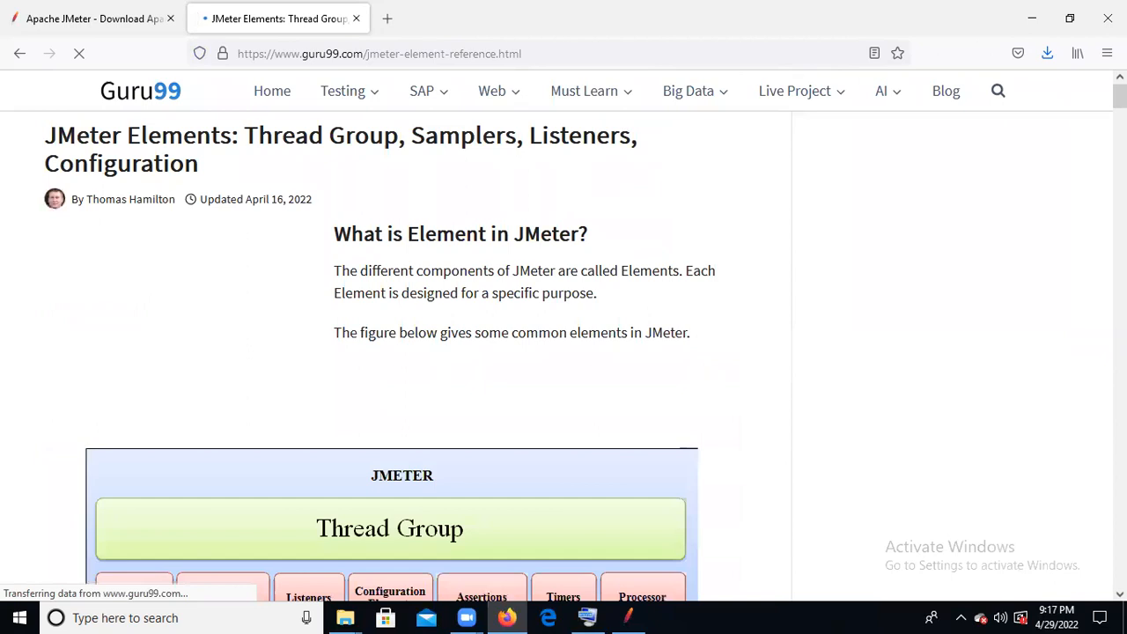
{"action": "left_click_drag", "start_coordinate": [1120, 96], "coordinate": [1120, 144]}
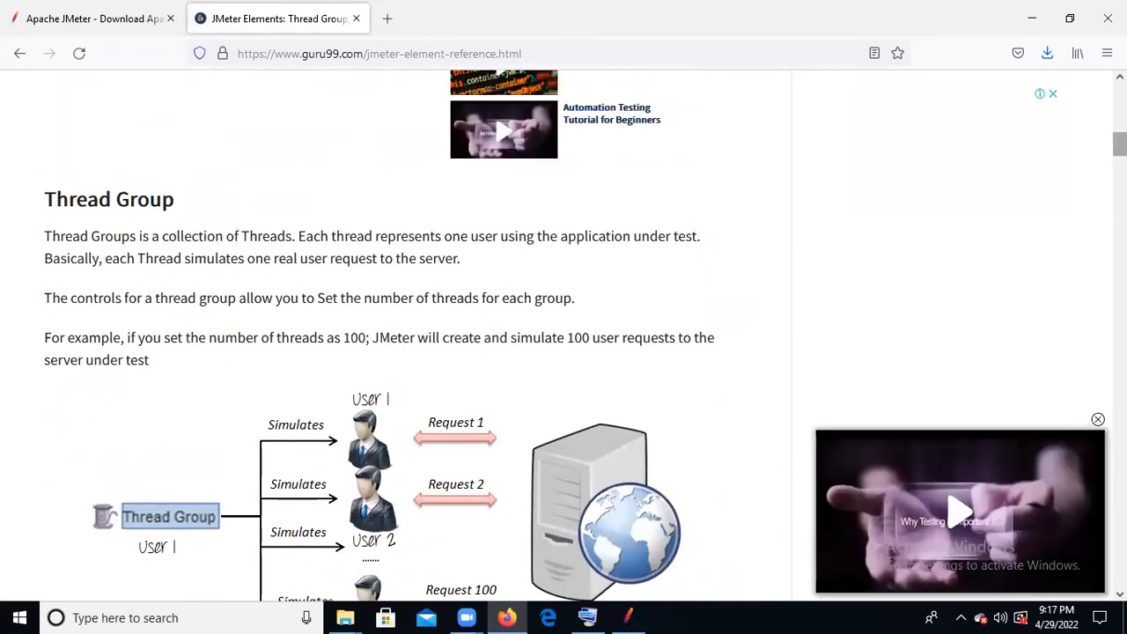
{"action": "left_click_drag", "start_coordinate": [1120, 143], "coordinate": [1121, 195]}
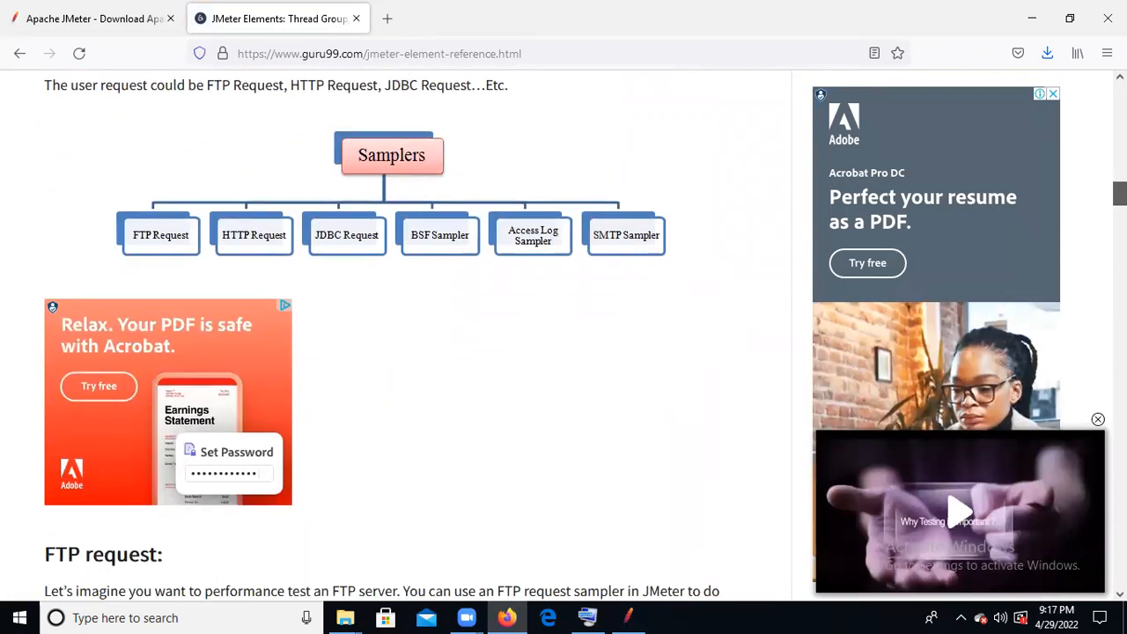
{"action": "left_click_drag", "start_coordinate": [1120, 195], "coordinate": [1120, 96]}
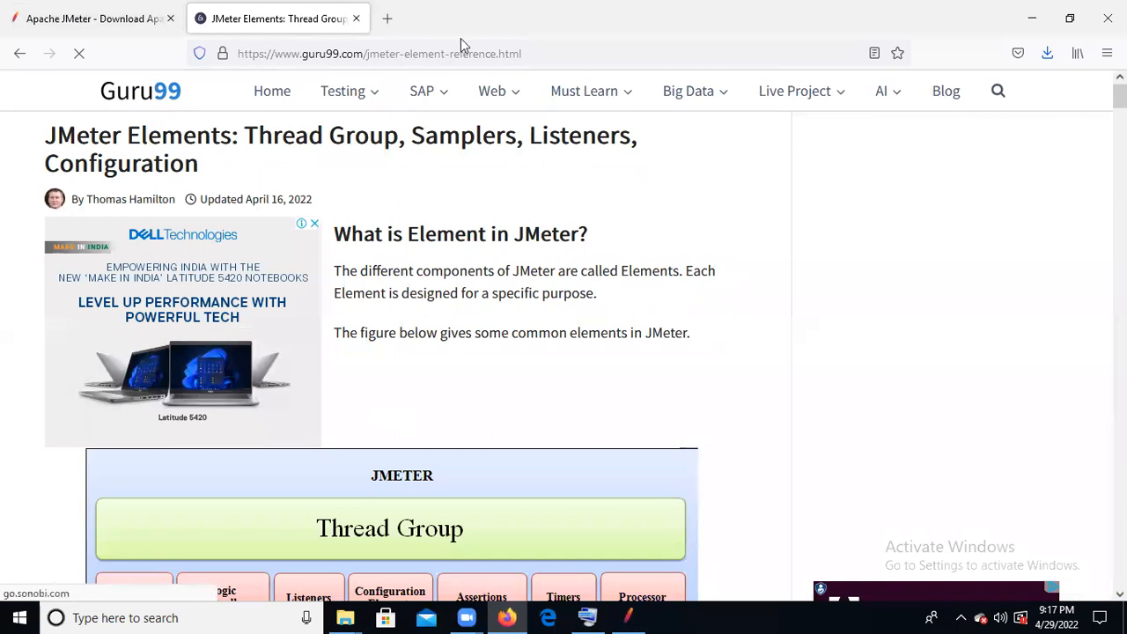
- Return to the Guru99 JMeter tutorials page and copy its web address
{"action": "left_click", "coordinate": [548, 55]}
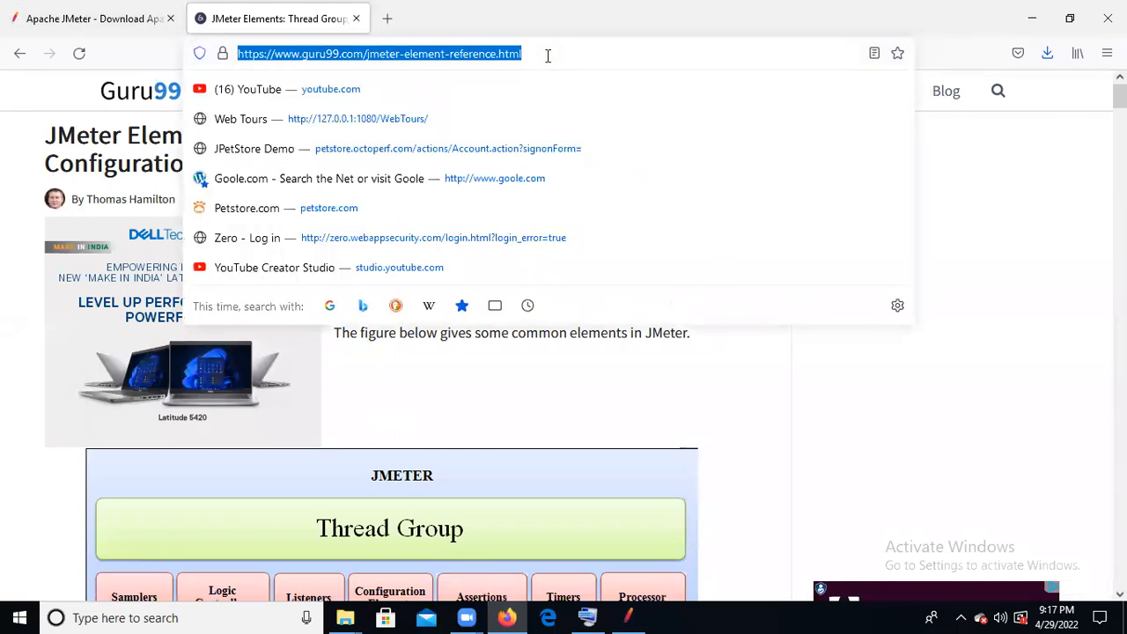
{"action": "left_click", "coordinate": [19, 55]}
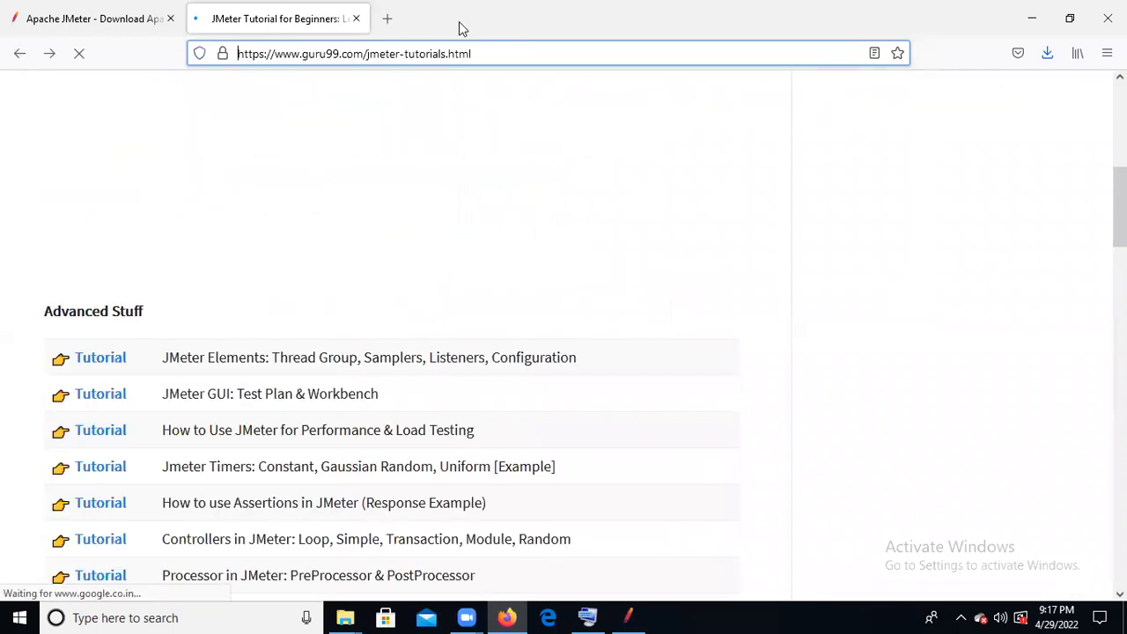
{"action": "left_click", "coordinate": [548, 58]}
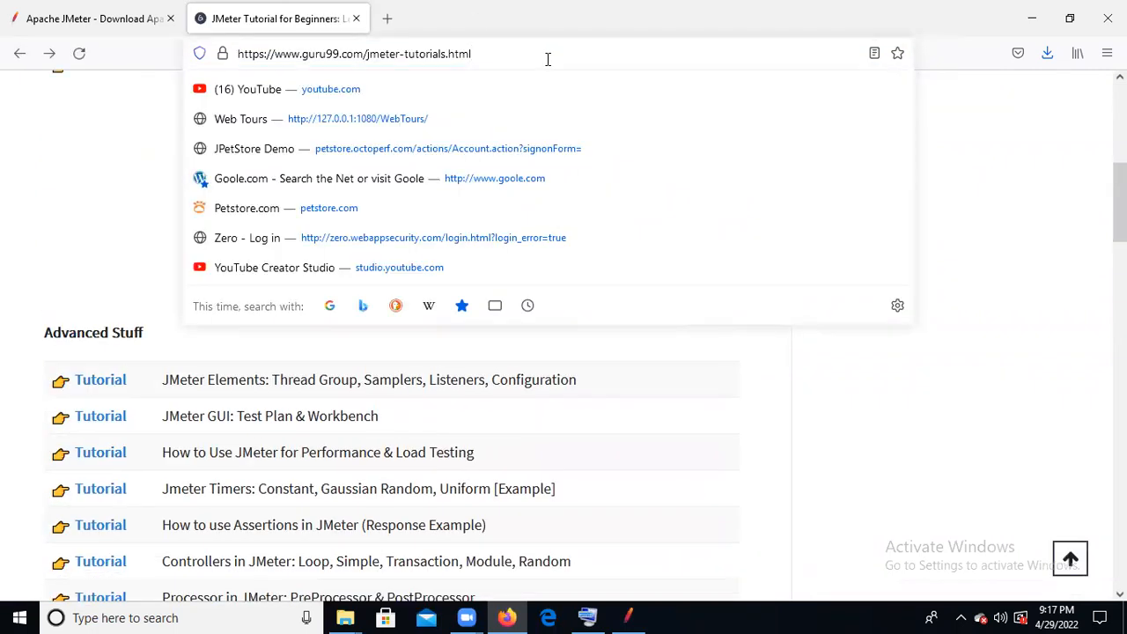
{"action": "key", "text": "ctrl+a"}
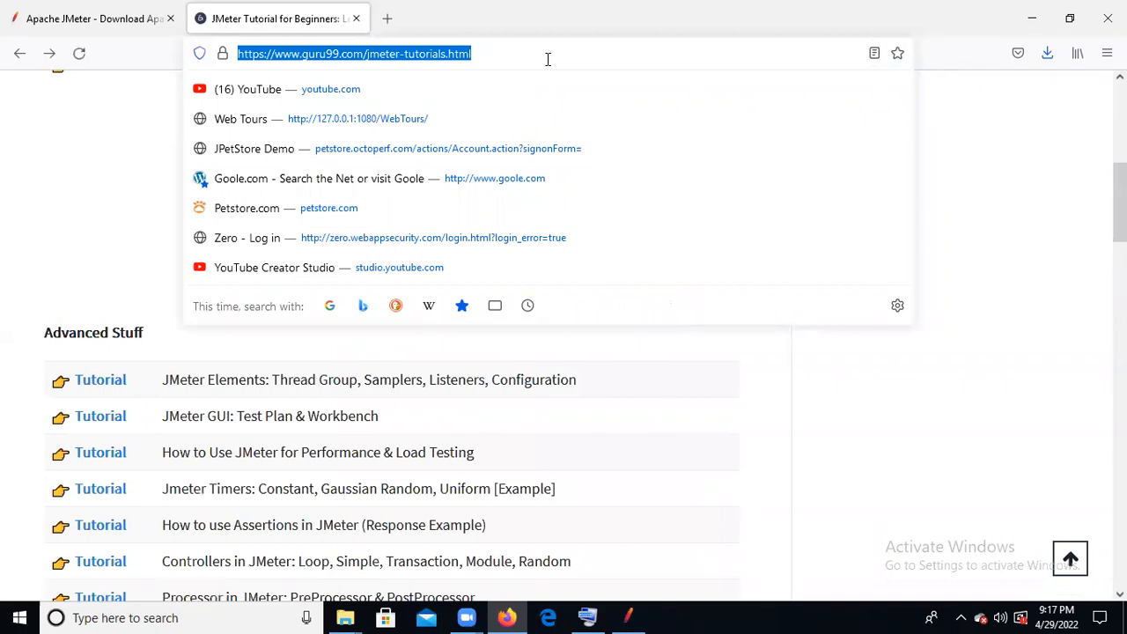
{"action": "key", "text": "alt+Tab"}
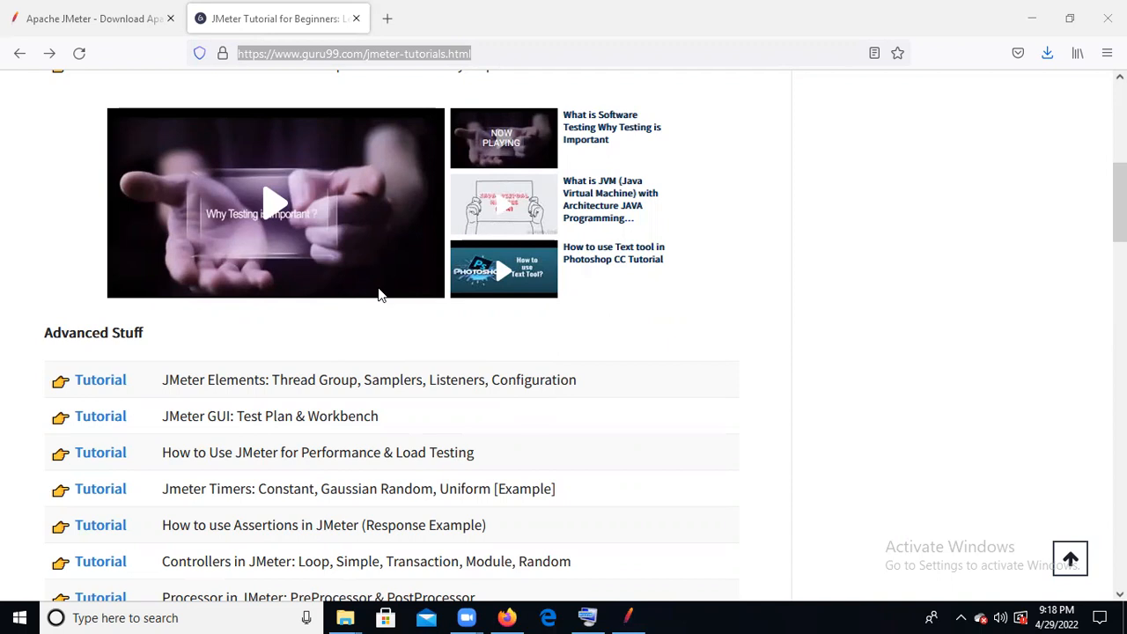
{"action": "left_click_drag", "start_coordinate": [1119, 203], "coordinate": [1119, 207]}
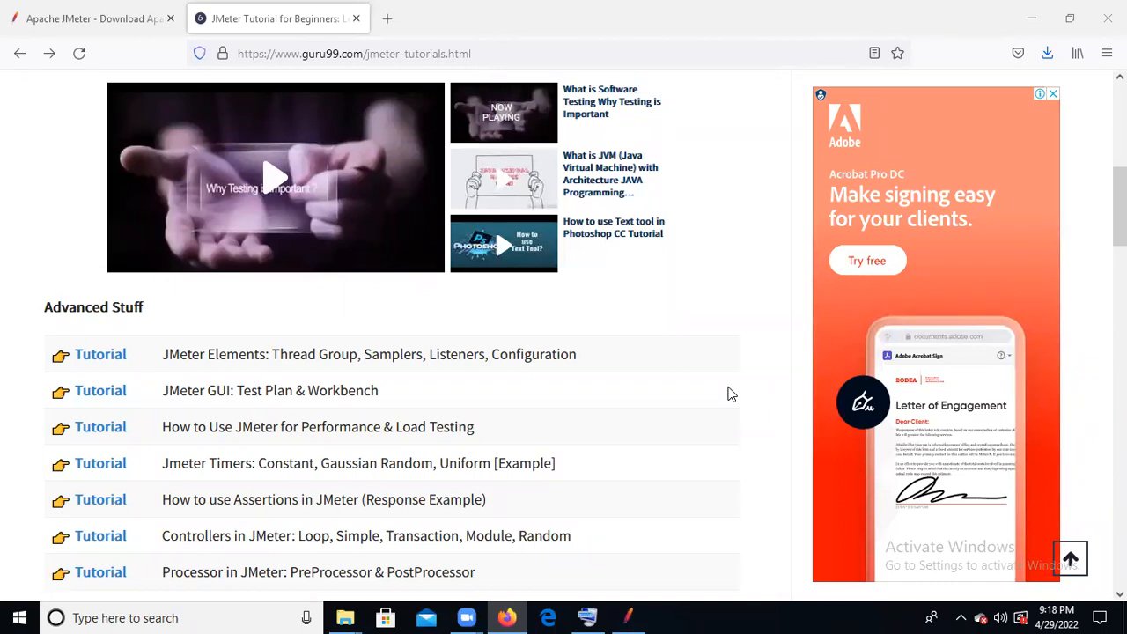
{"action": "left_click", "coordinate": [198, 617]}
{"action": "type", "text": "Note"}
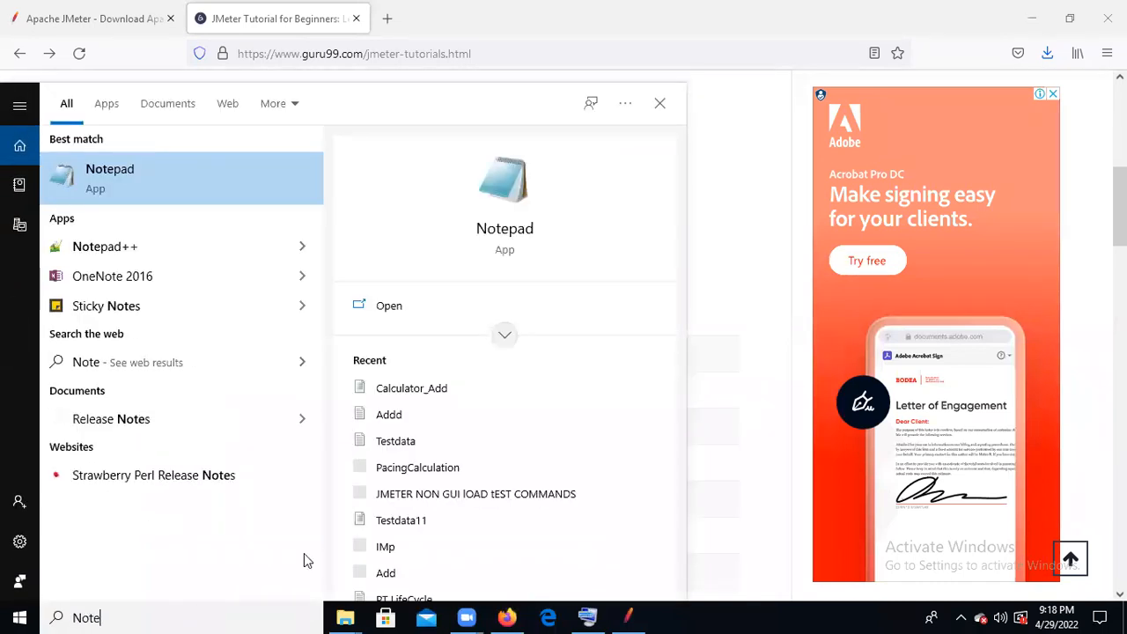
{"action": "left_click", "coordinate": [186, 175]}
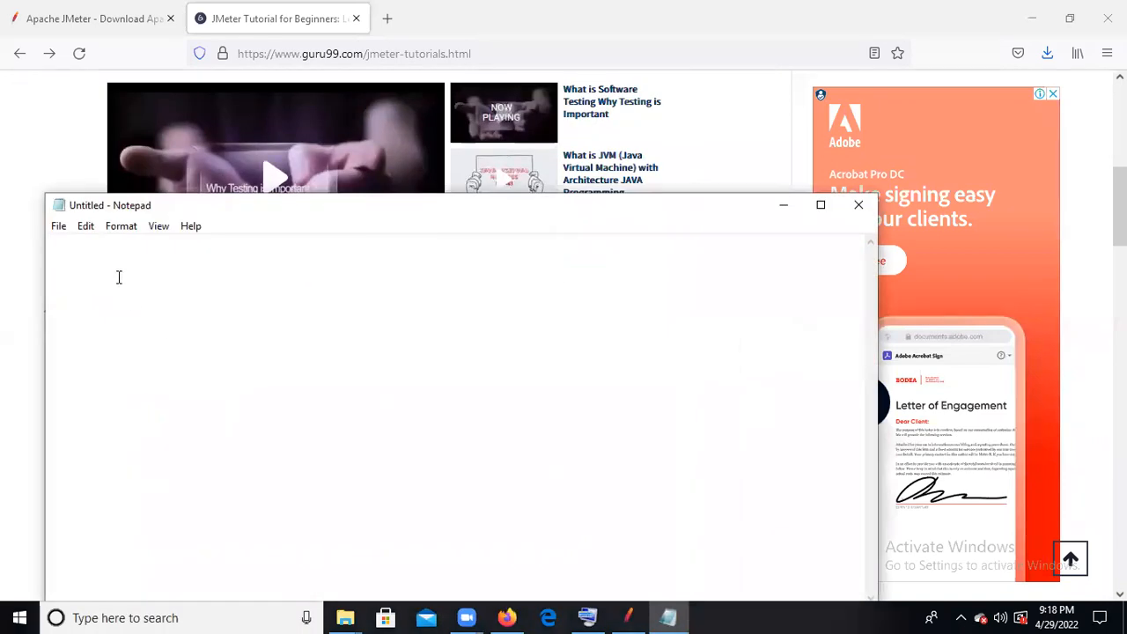
{"action": "type", "text": "http://zero.webappsecurity.com https://www.guru99.com/jmeter-tutorials.html"}
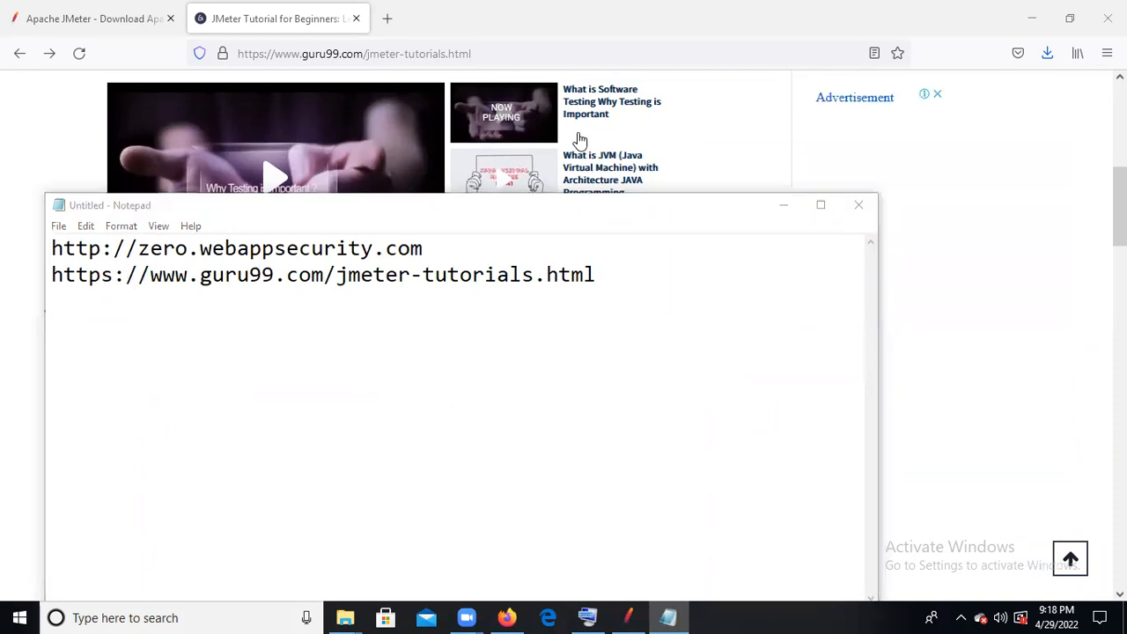
{"action": "left_click", "coordinate": [609, 279]}
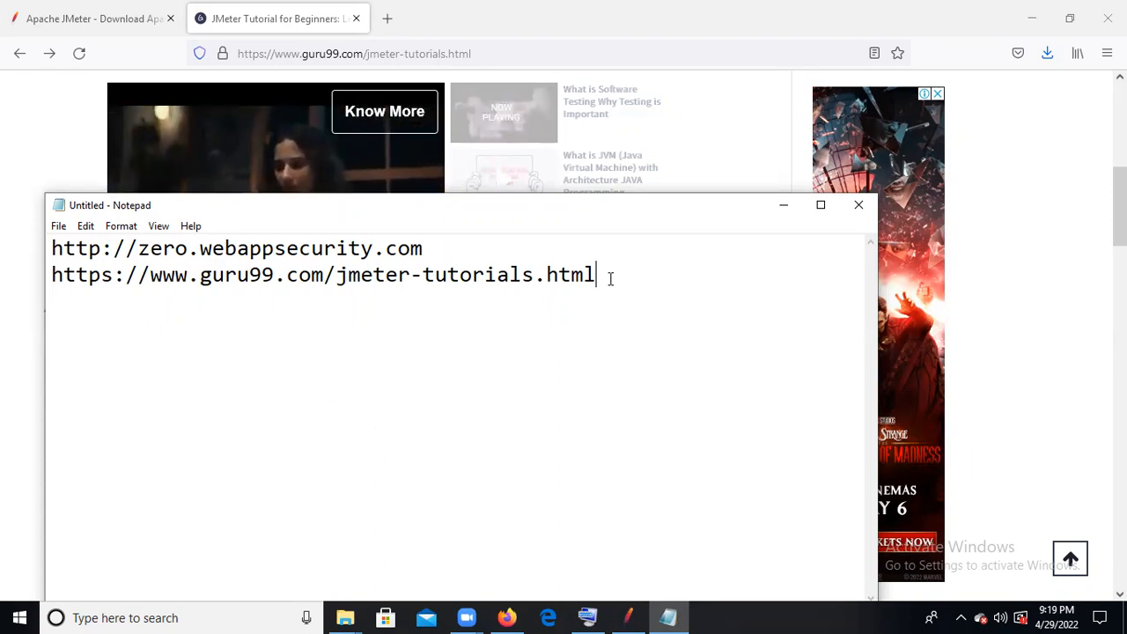
- Save the note on the Desktop as a text document named ZeroAccountURL
{"action": "left_click", "coordinate": [55, 228]}
{"action": "left_click", "coordinate": [132, 303]}
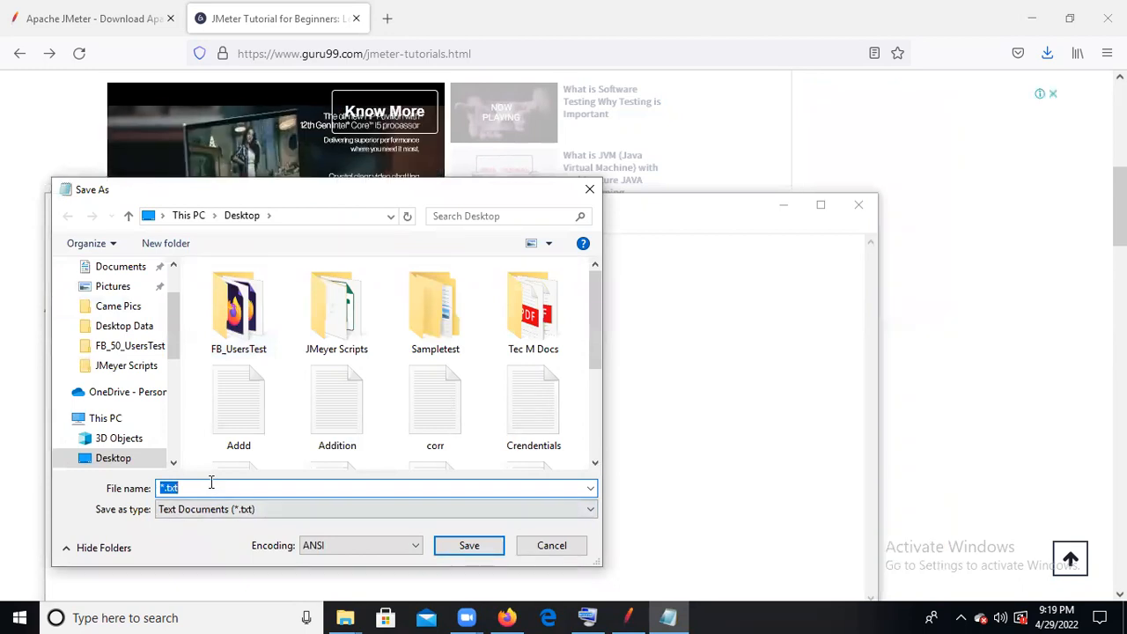
{"action": "type", "text": "ZeroA"}
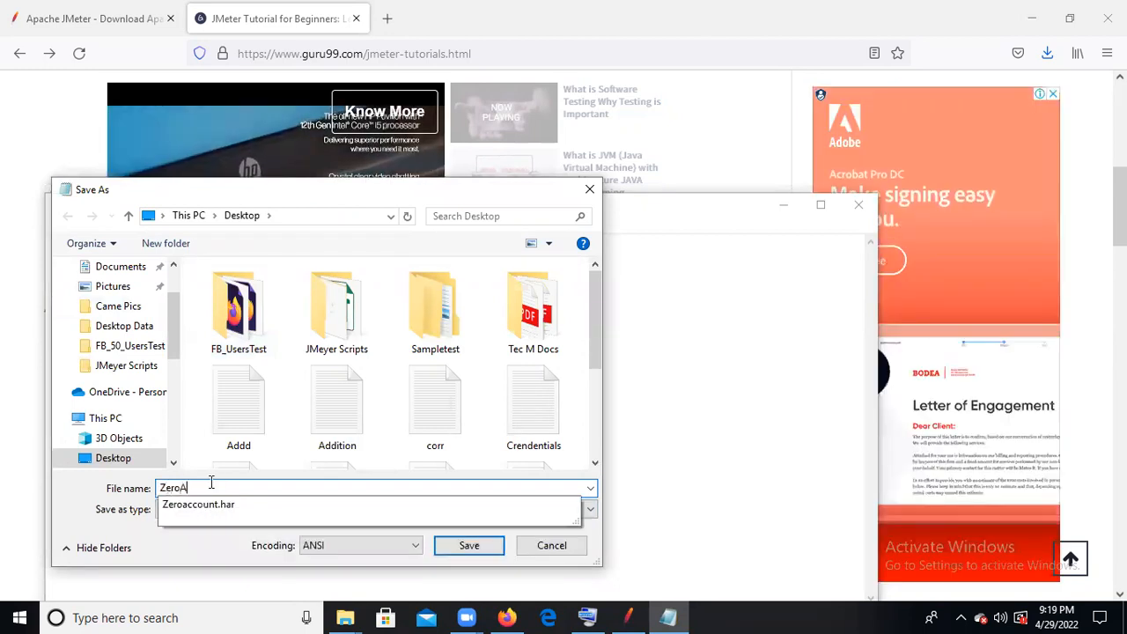
{"action": "type", "text": "ccount"}
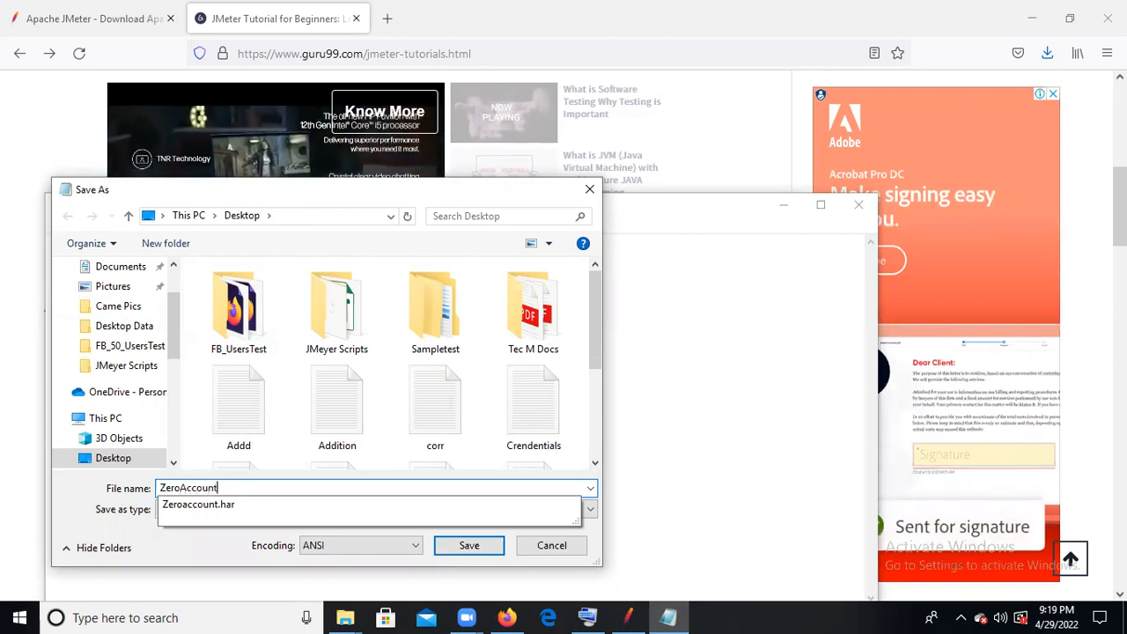
{"action": "type", "text": "URL"}
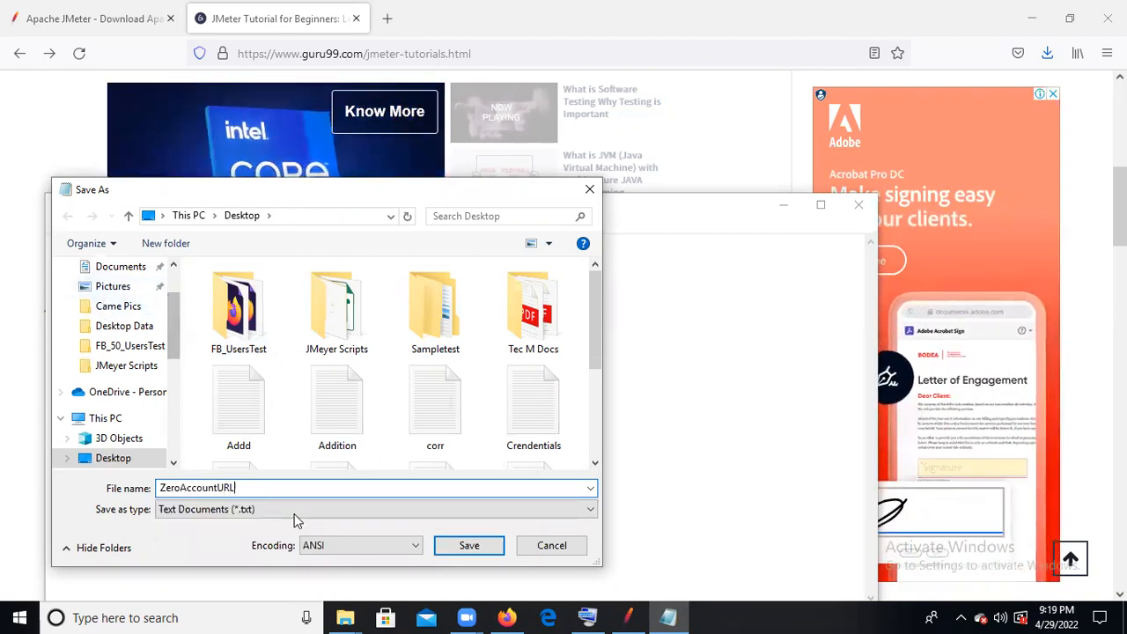
{"action": "left_click", "coordinate": [470, 546]}
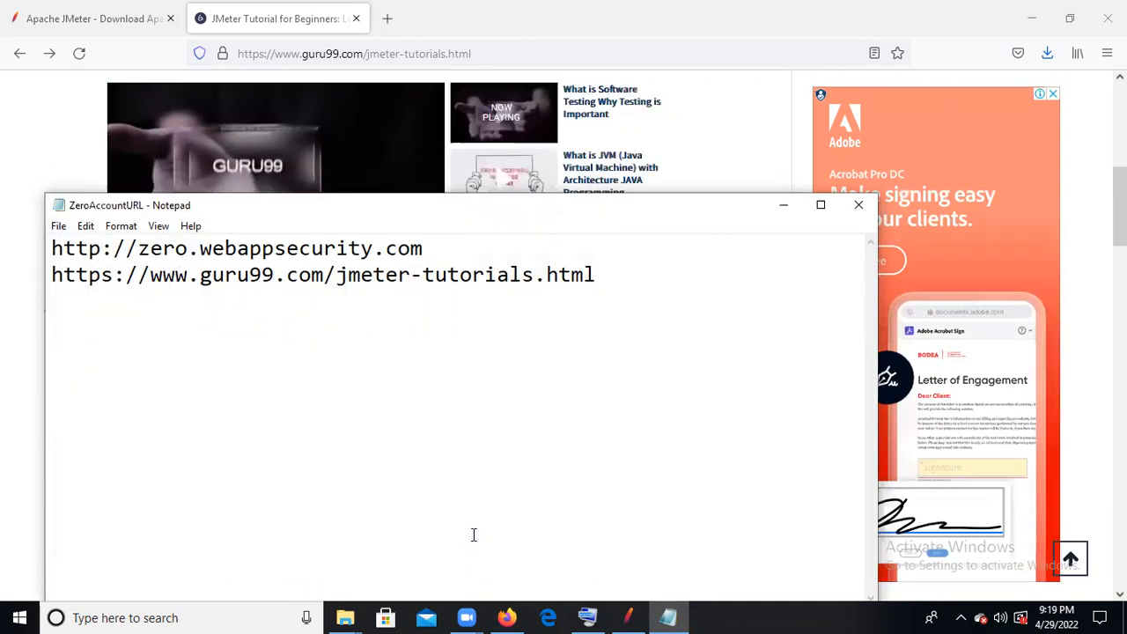